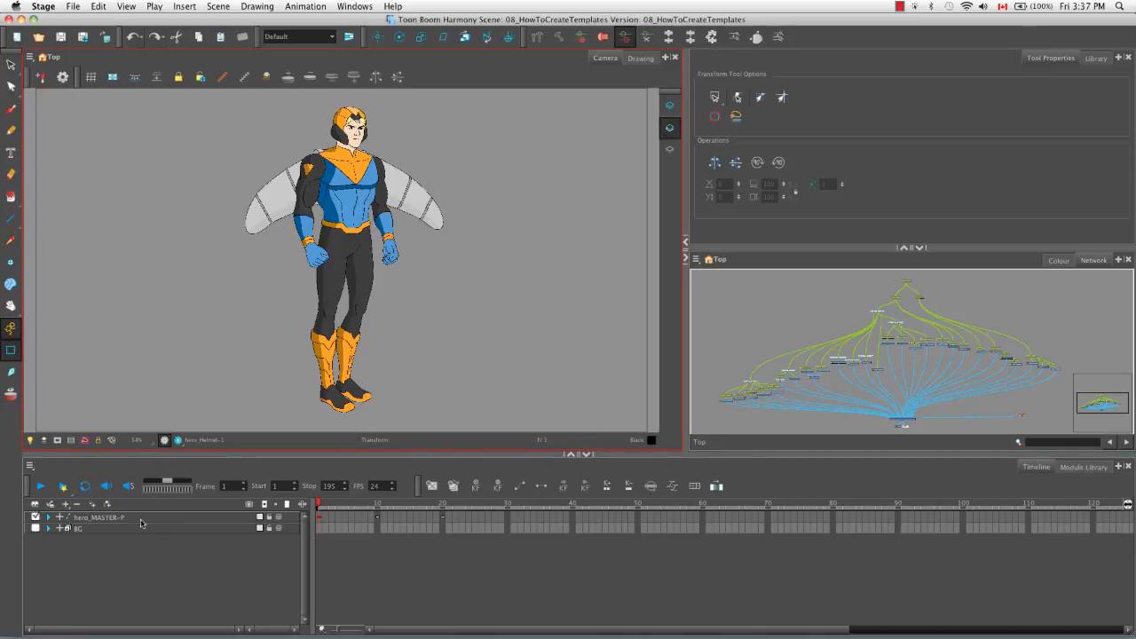
Expand the hero_MASTER-P hierarchy, select the character's helmet, and centre the timeline on its hero_Helmet layer.
click(48, 517)
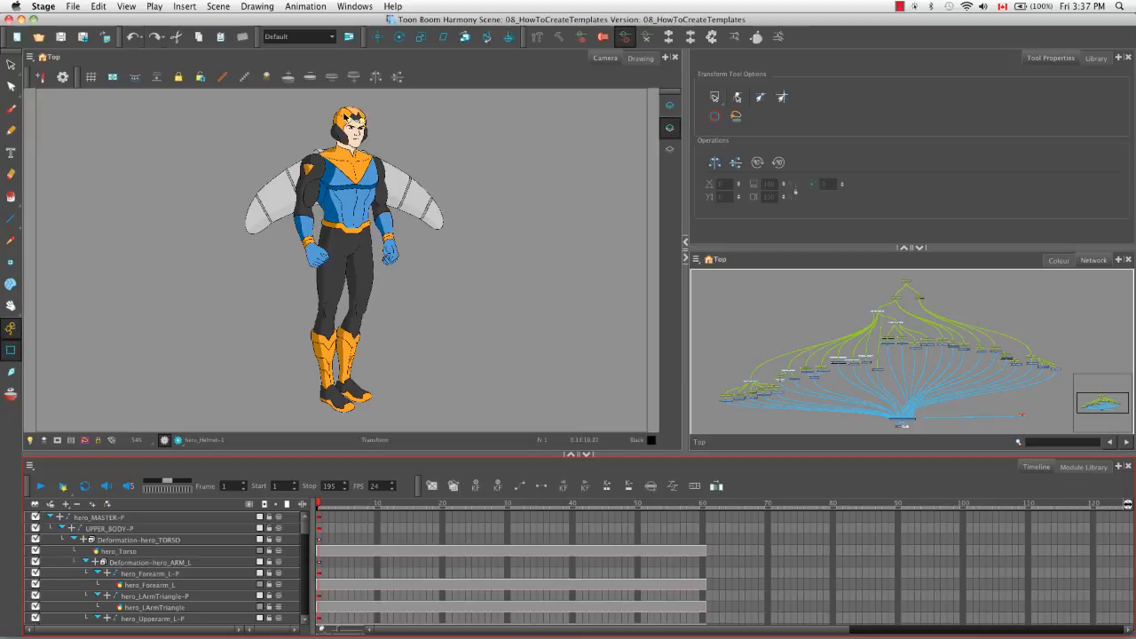
click(343, 118)
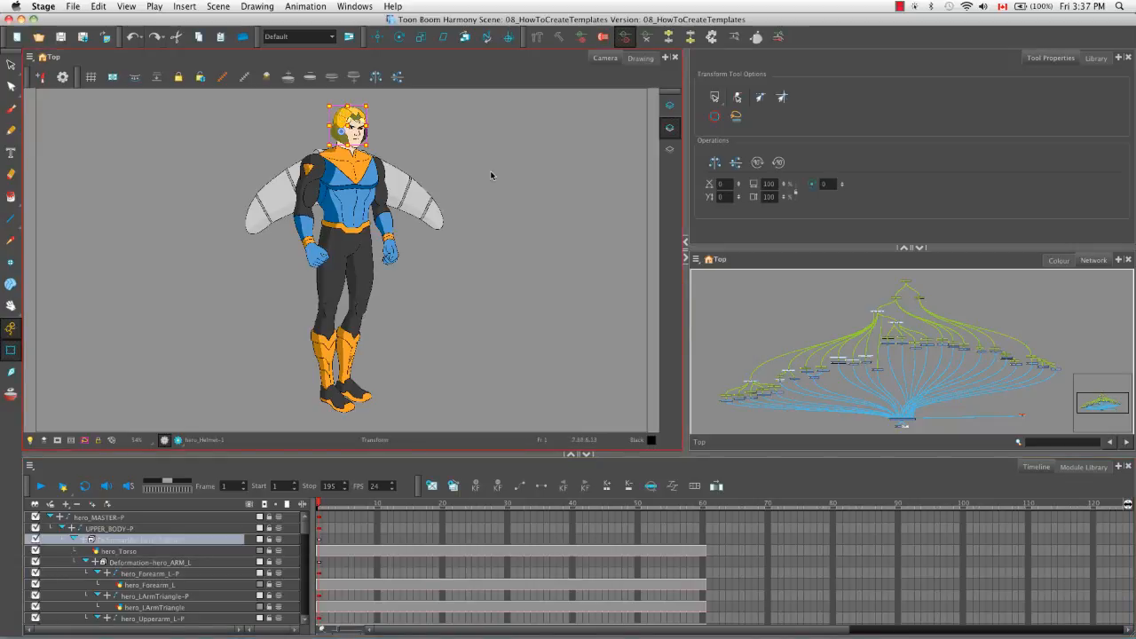
click(626, 470)
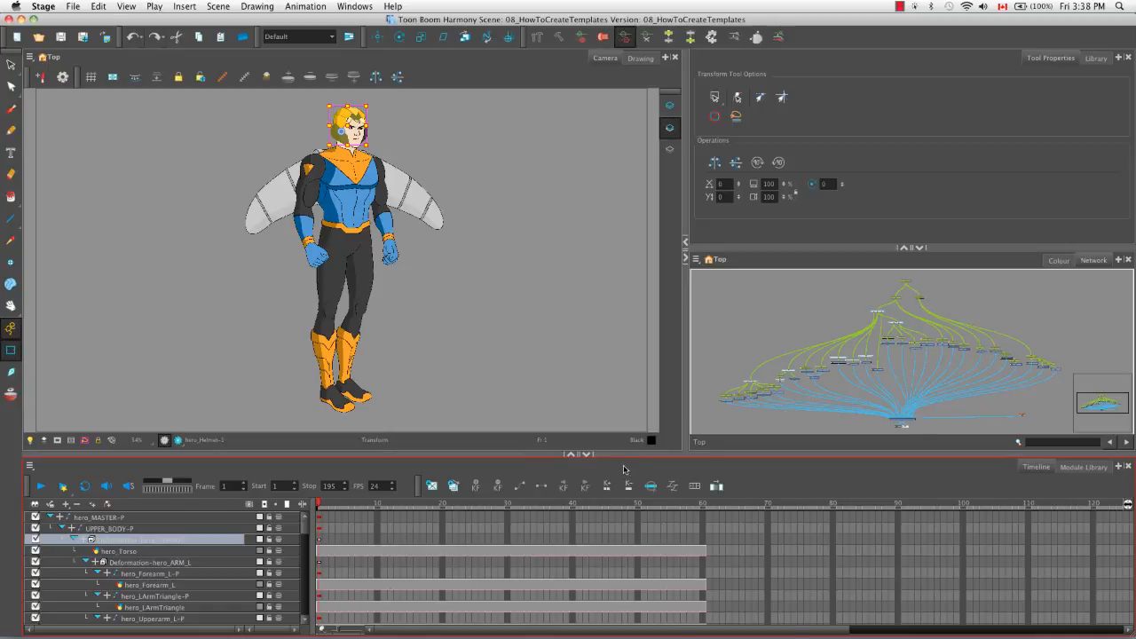
key(o)
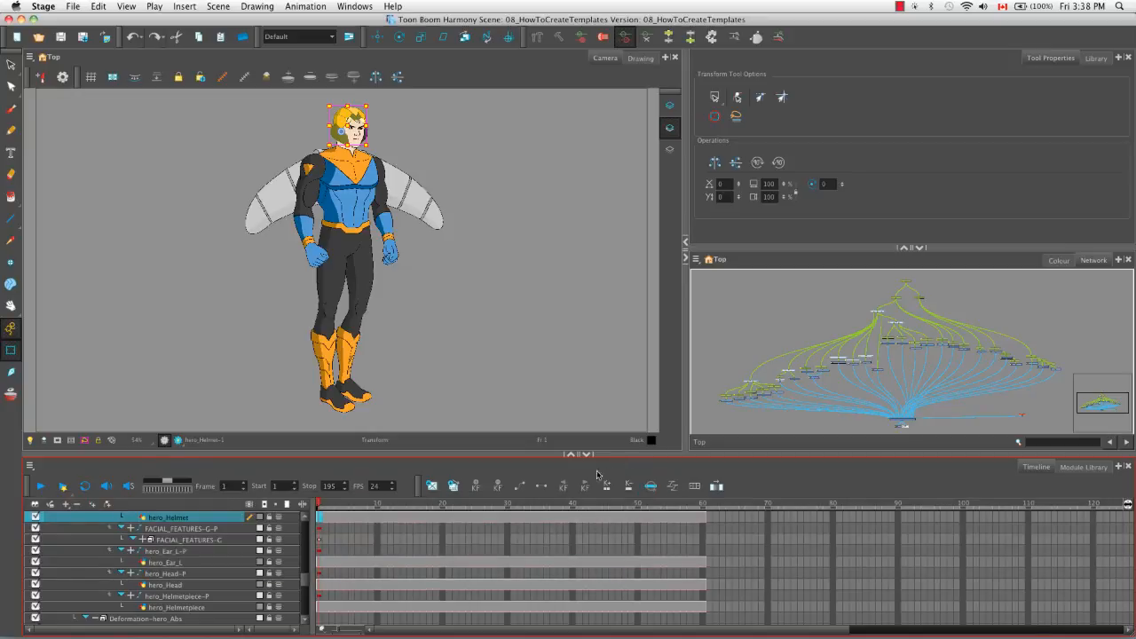
Go to frame 3 and add an Xsheet view showing the hero_Helmet column.
drag(321, 504, 335, 505)
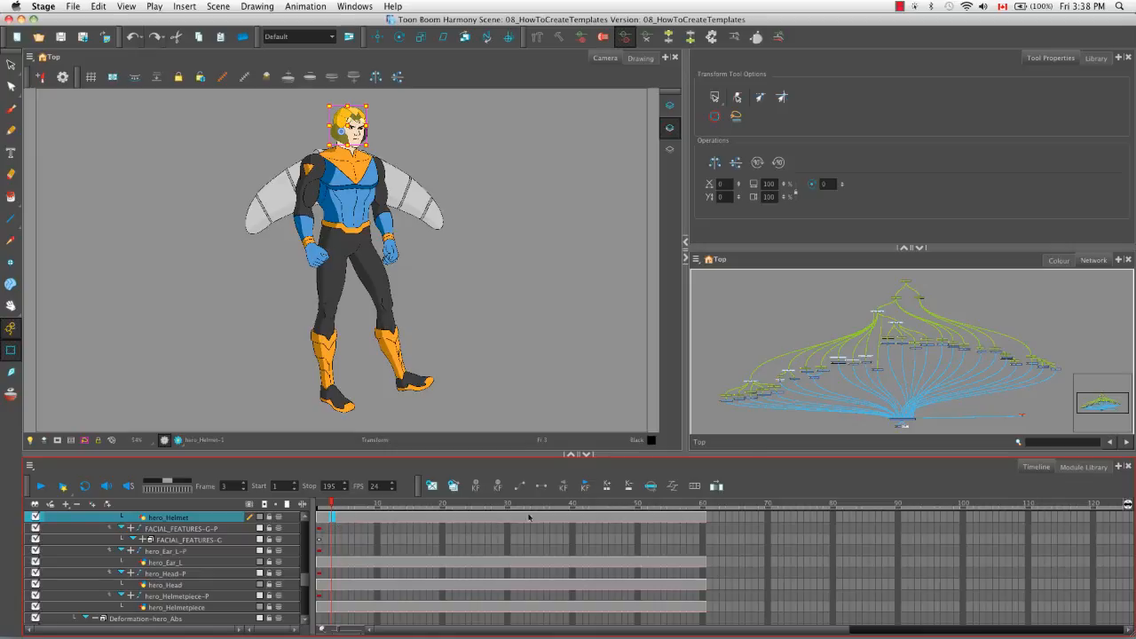
click(1118, 58)
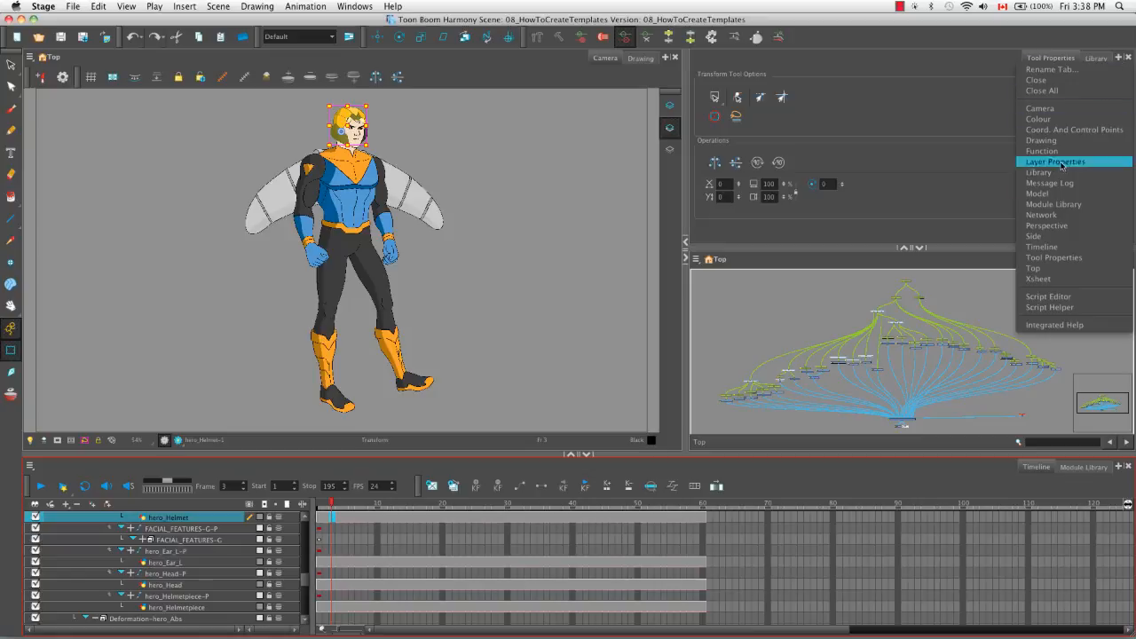
click(1071, 277)
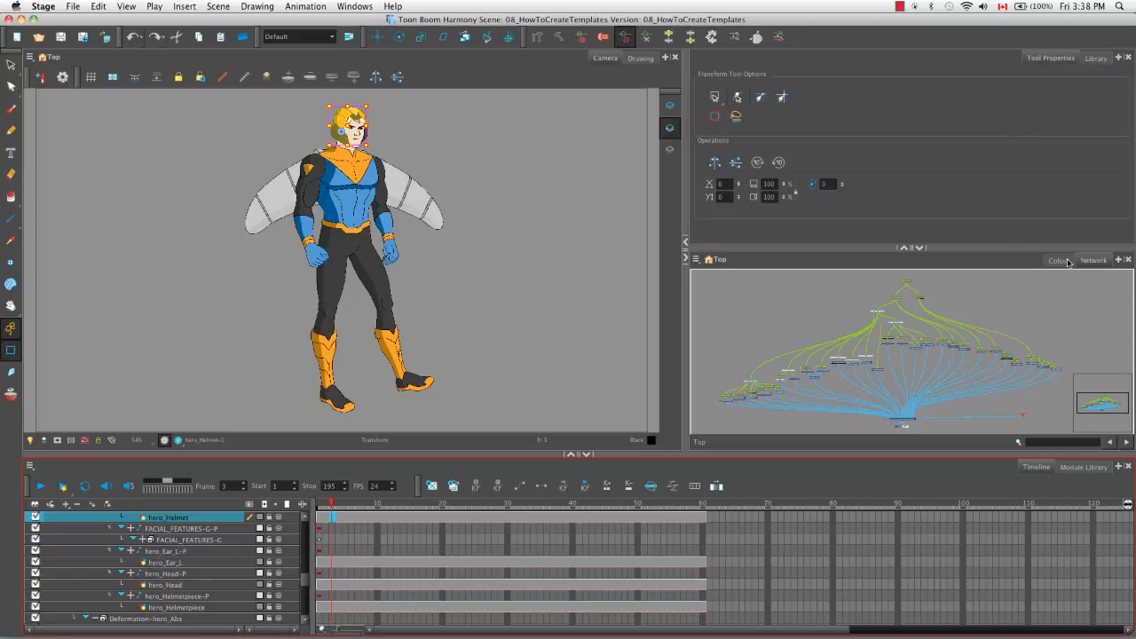
click(203, 518)
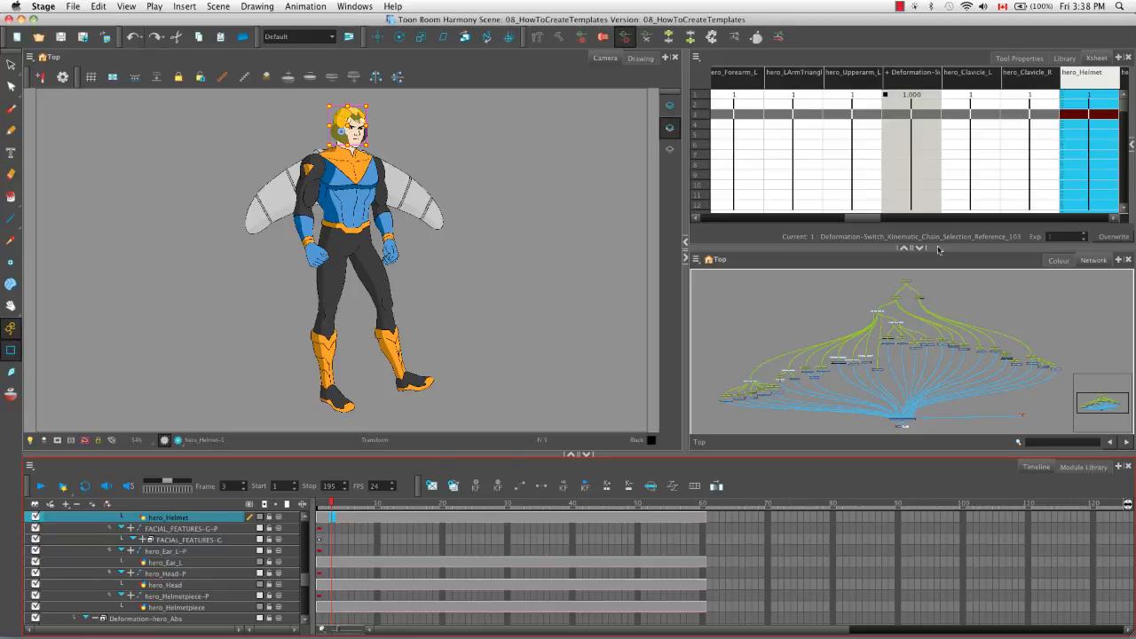
Set the hero_Helmet exposure at frame 3 to drawing 2 in the Xsheet, and deselect the helmet.
double_click(1091, 115)
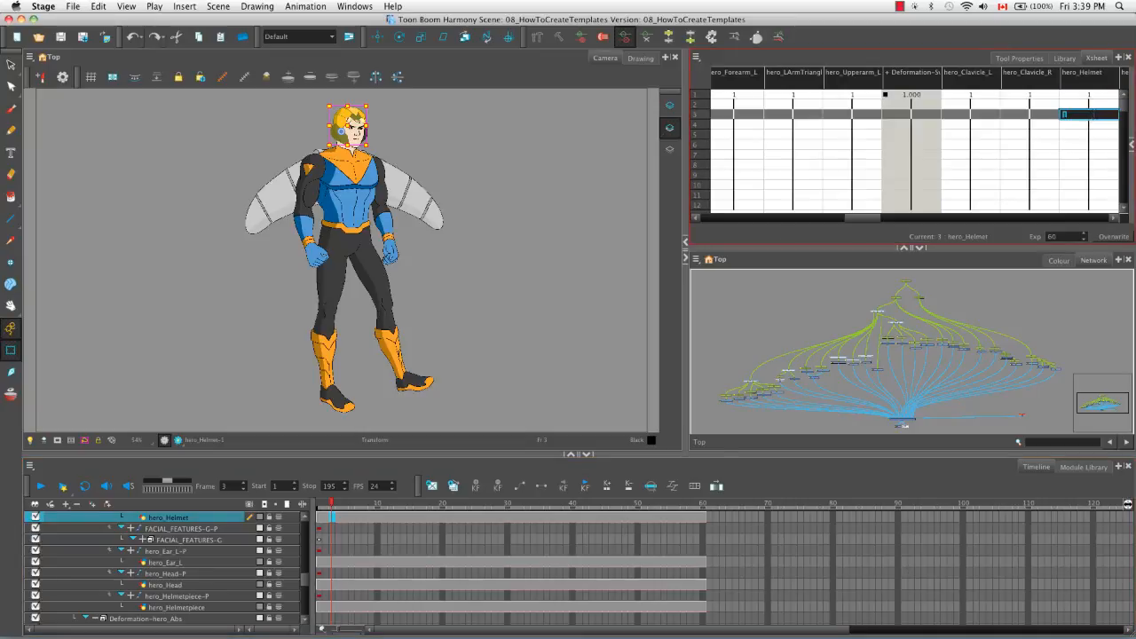
text(2)
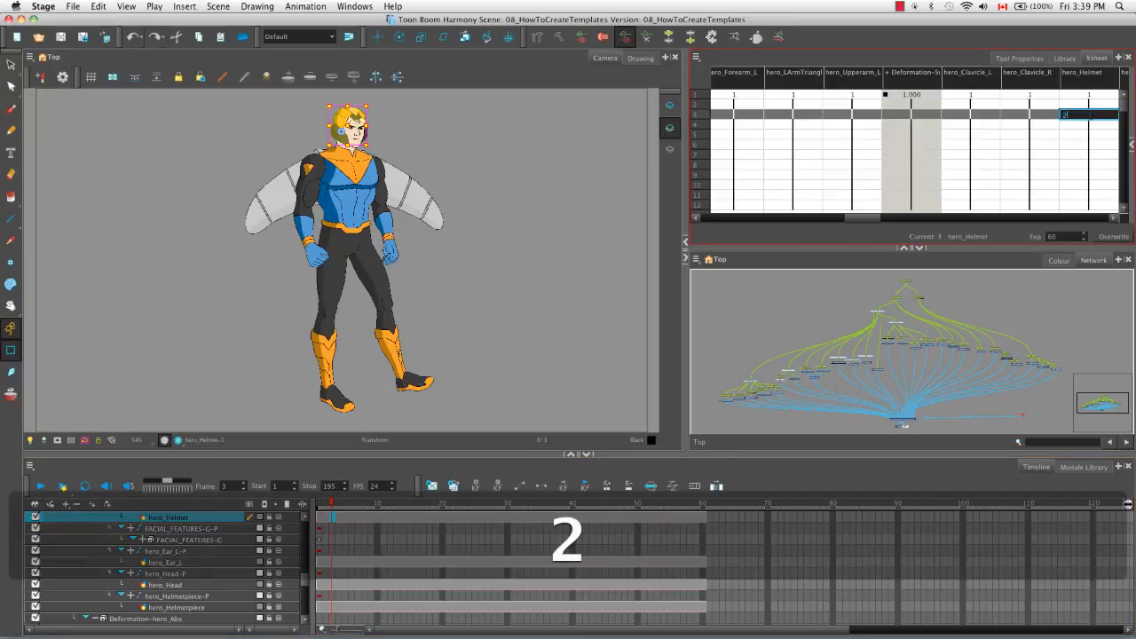
key(Return)
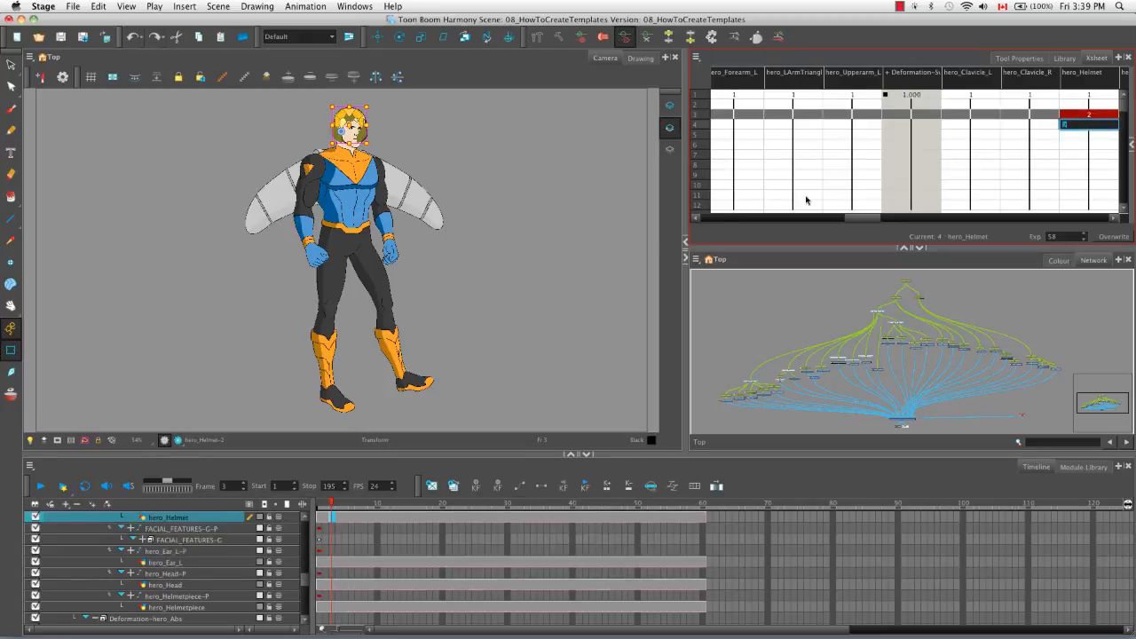
click(559, 322)
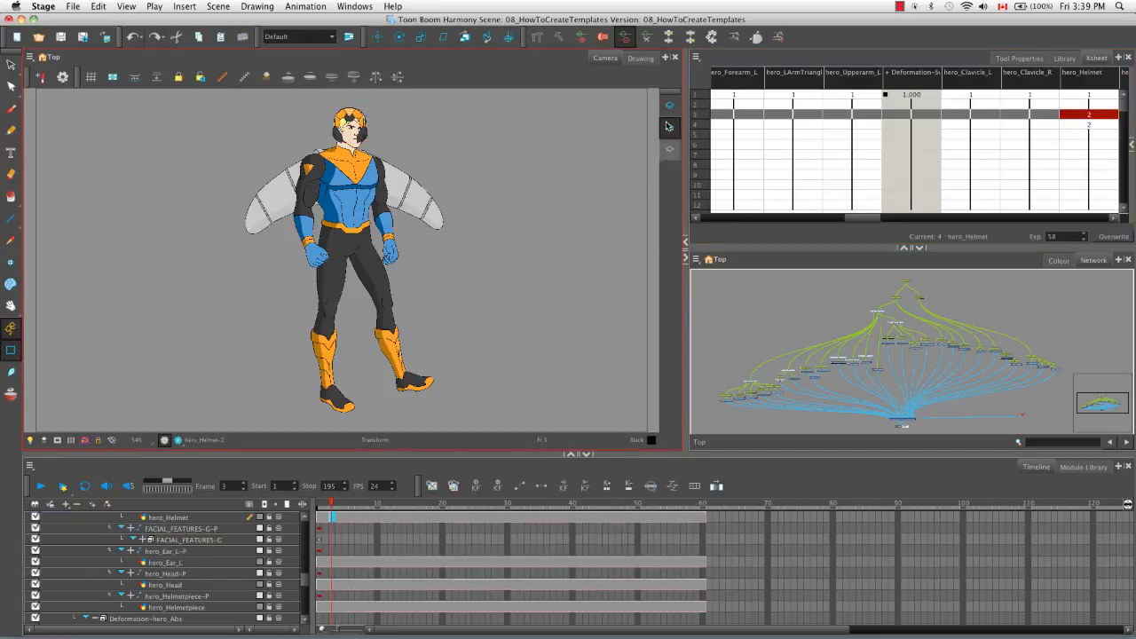
Show the helmet in the Drawing view with the light table off and compare its drawings between frames 1 and 3.
click(642, 58)
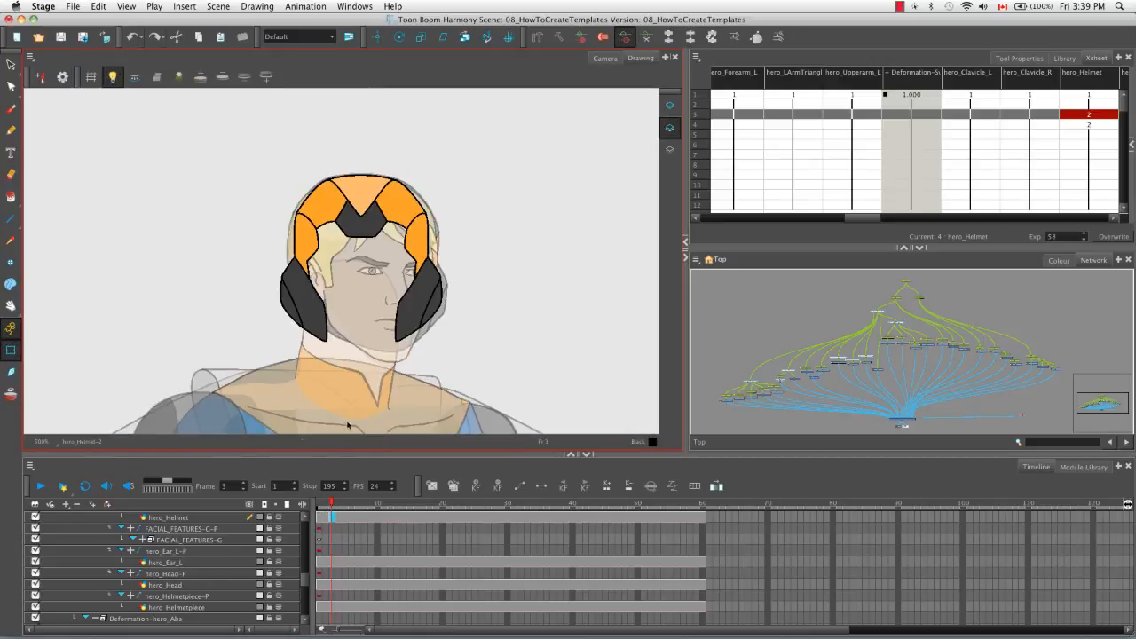
click(113, 79)
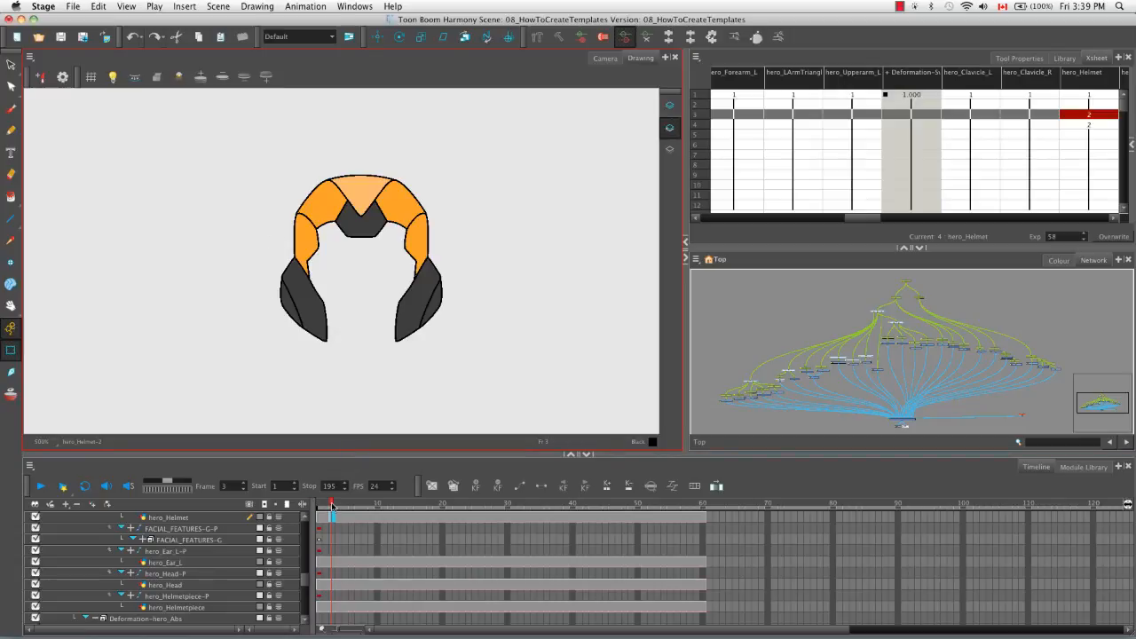
drag(332, 506, 325, 506)
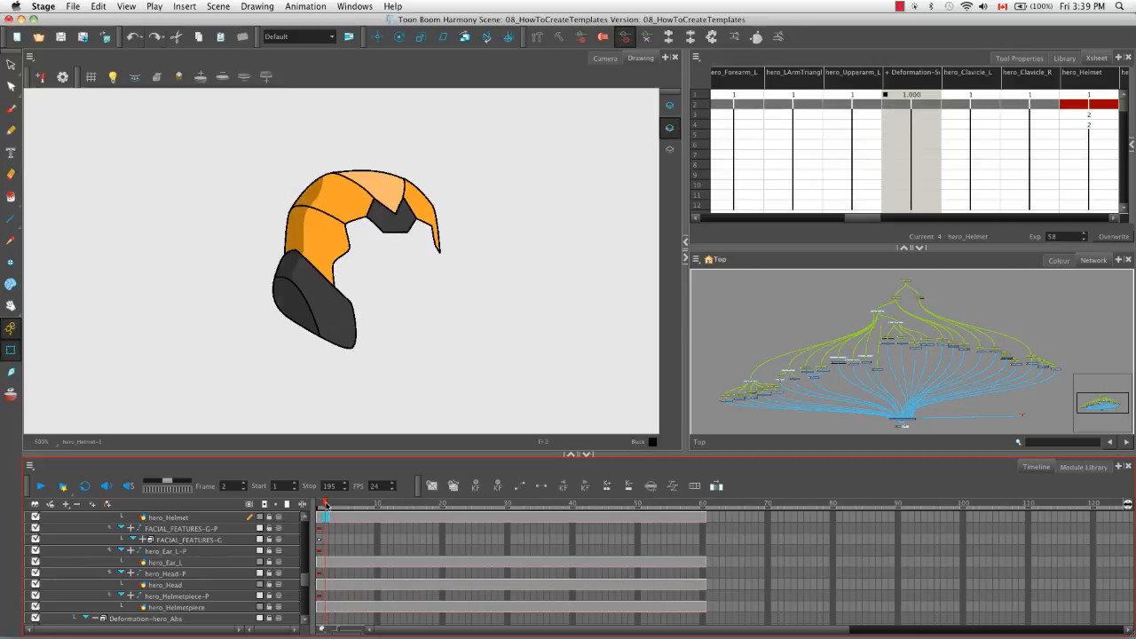
drag(326, 505, 331, 505)
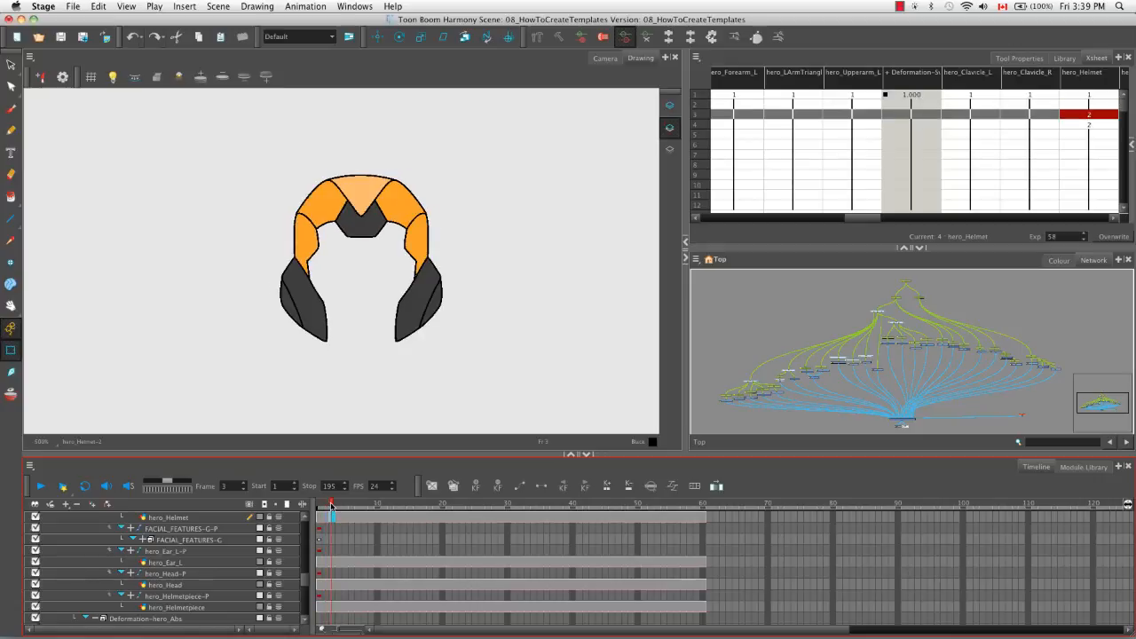
drag(331, 505, 310, 505)
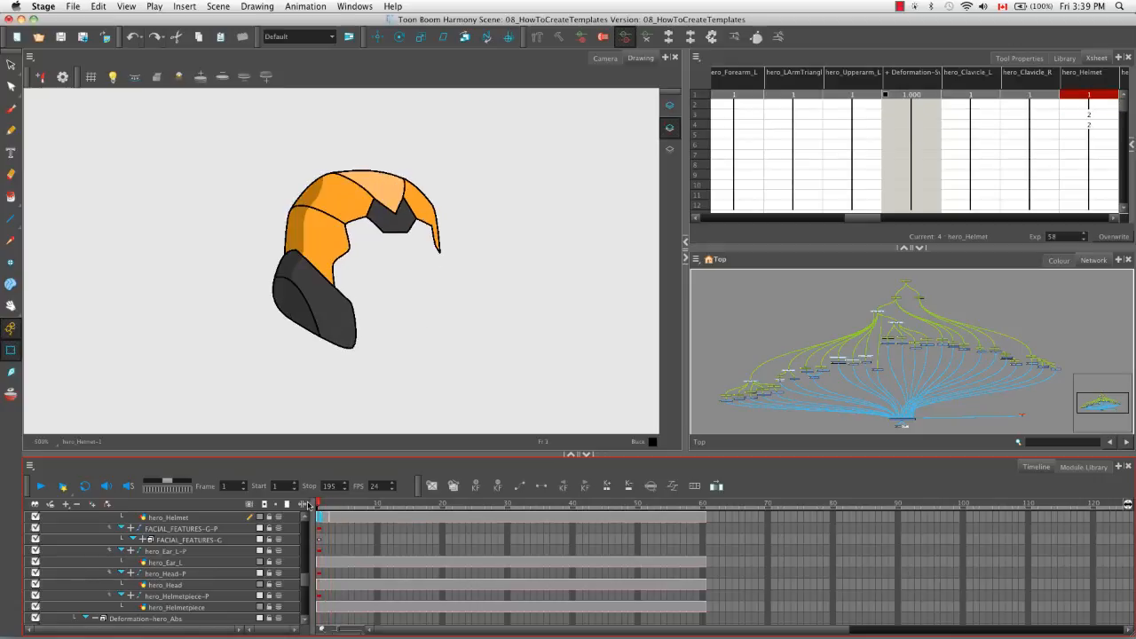
Show the Library view at full height and enable Right To Modify on the Stage Library, expanding its folders.
click(1065, 59)
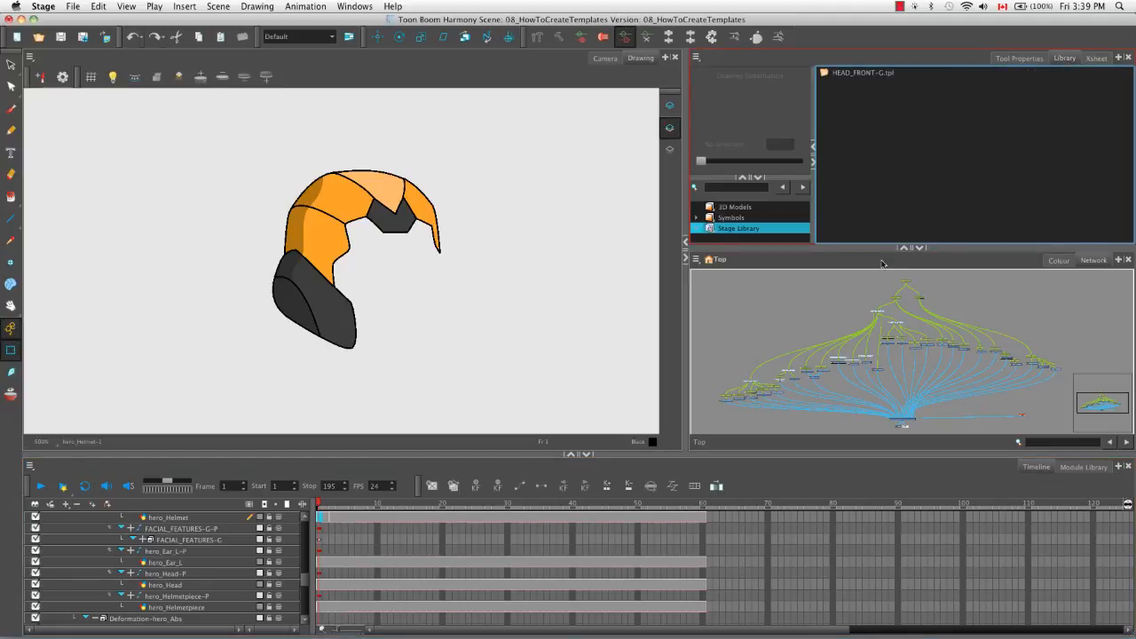
click(921, 248)
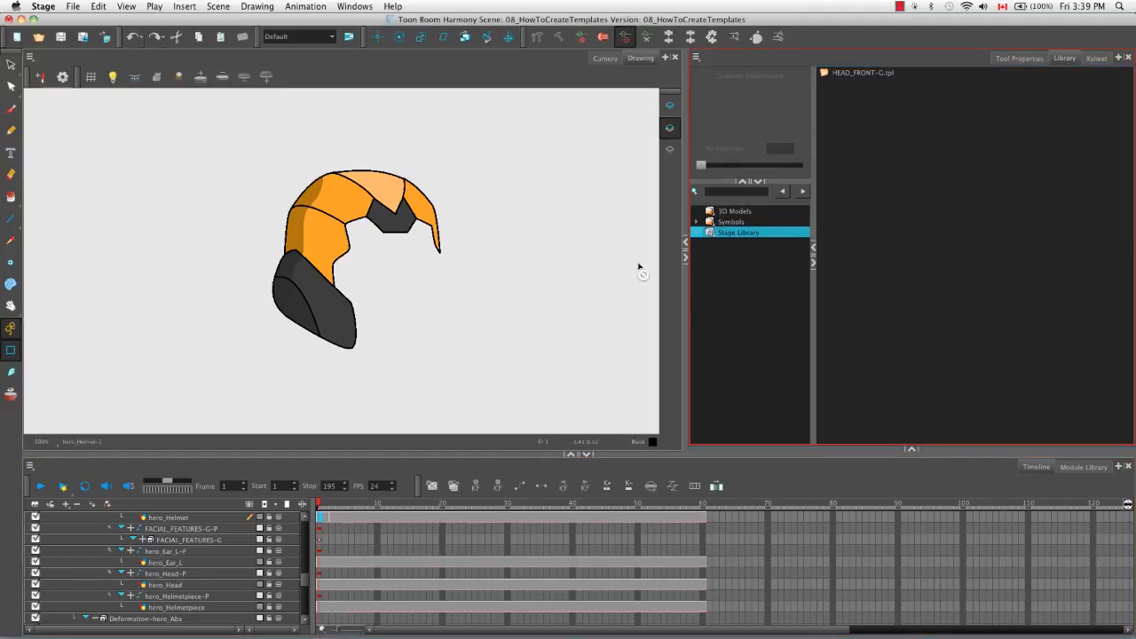
right_click(725, 237)
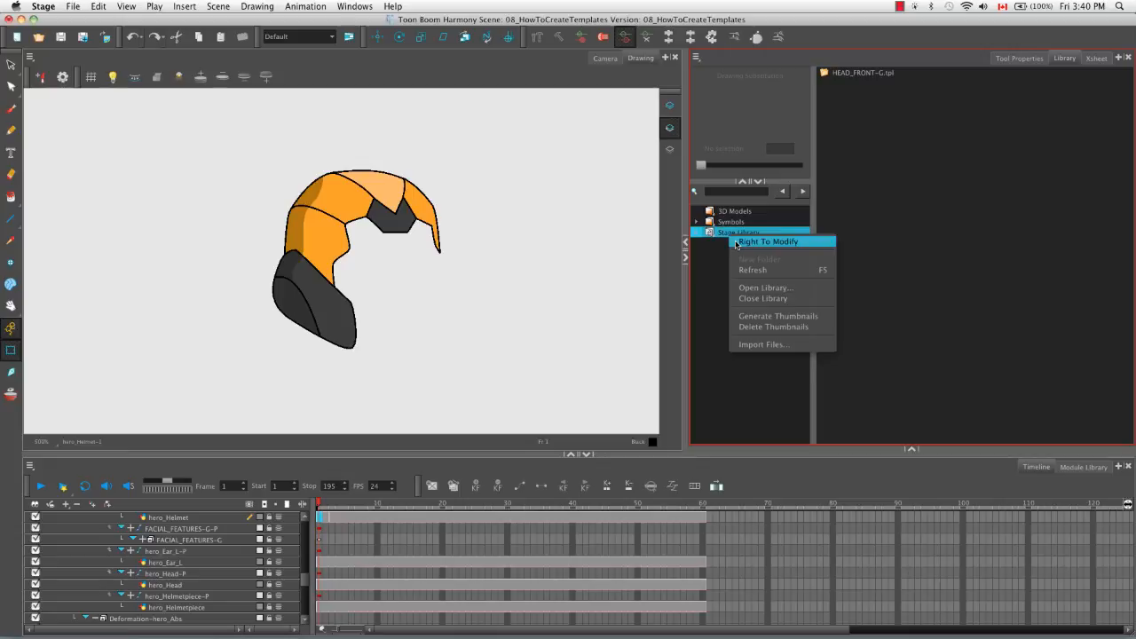
click(711, 241)
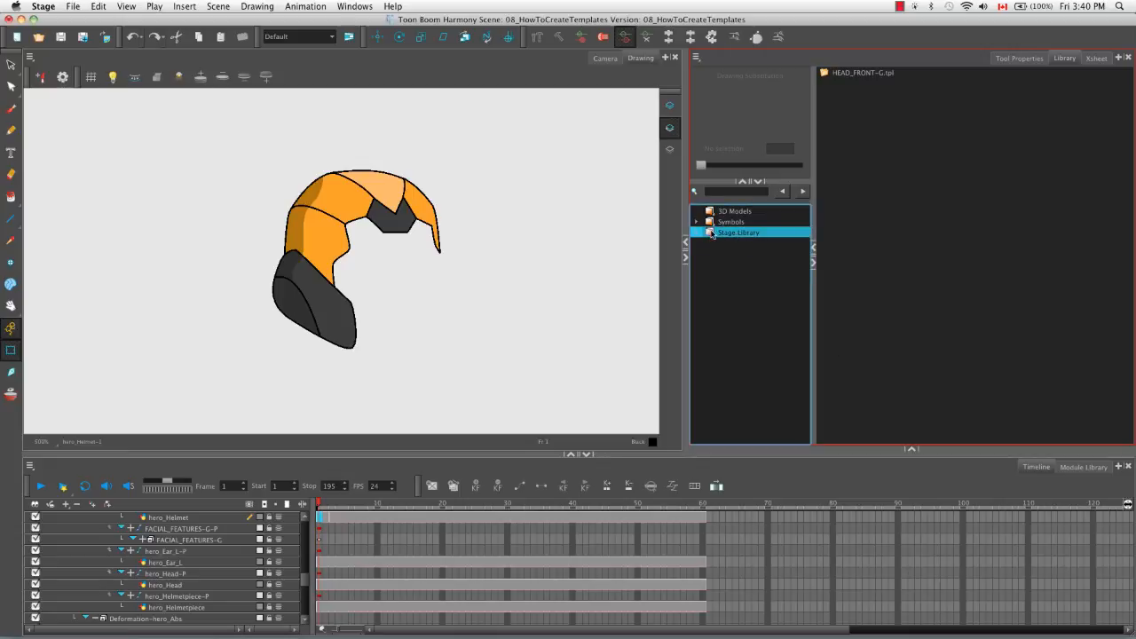
click(697, 233)
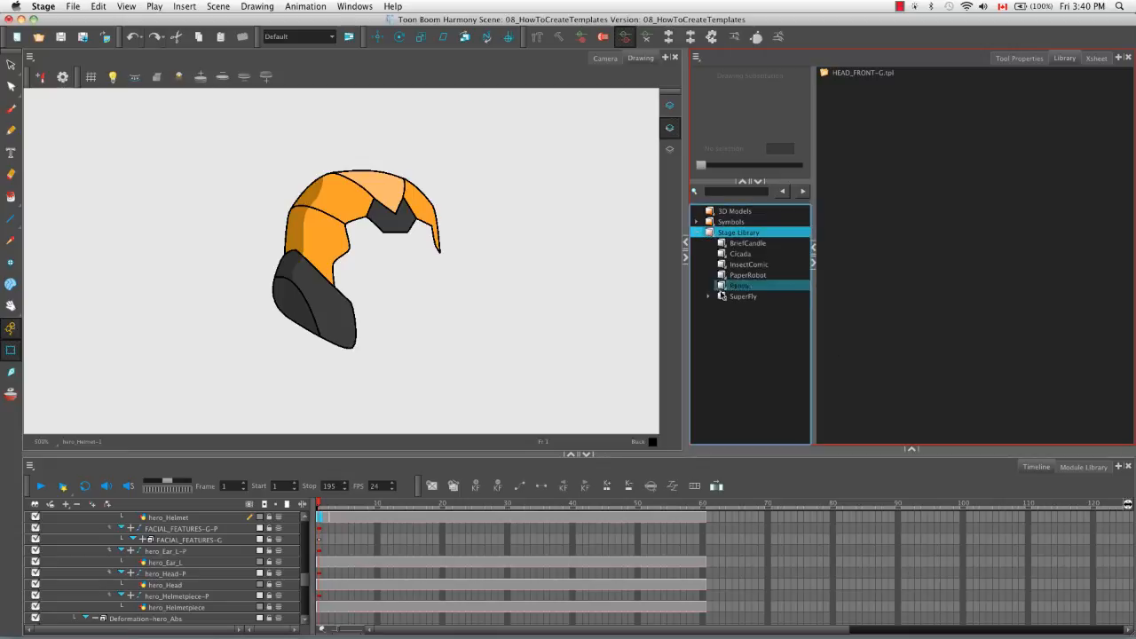
right_click(731, 234)
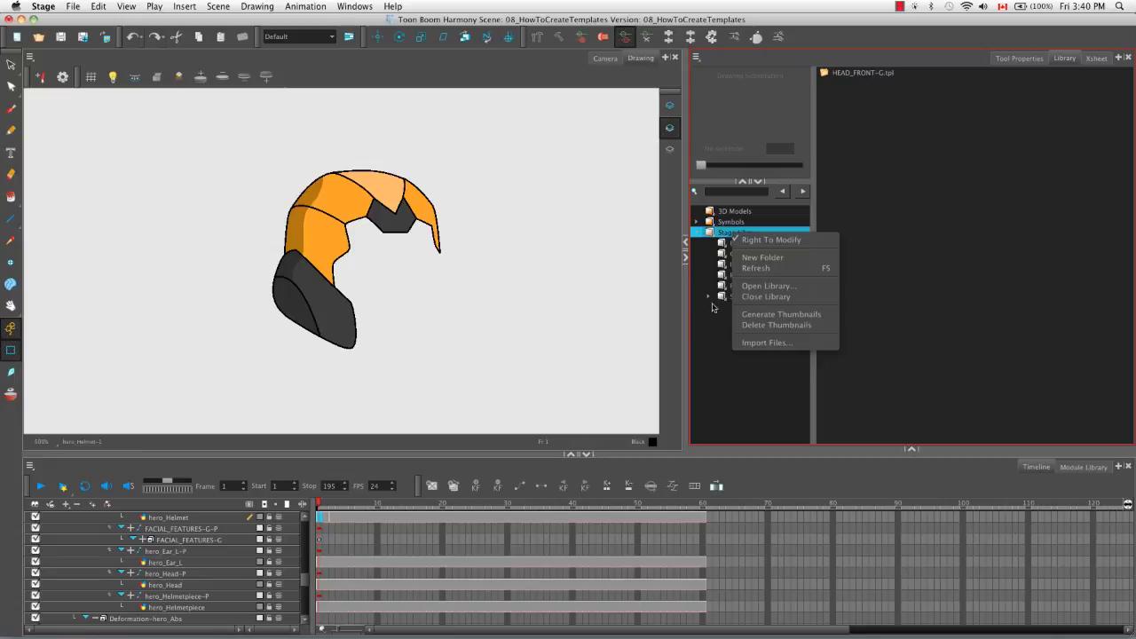
click(709, 335)
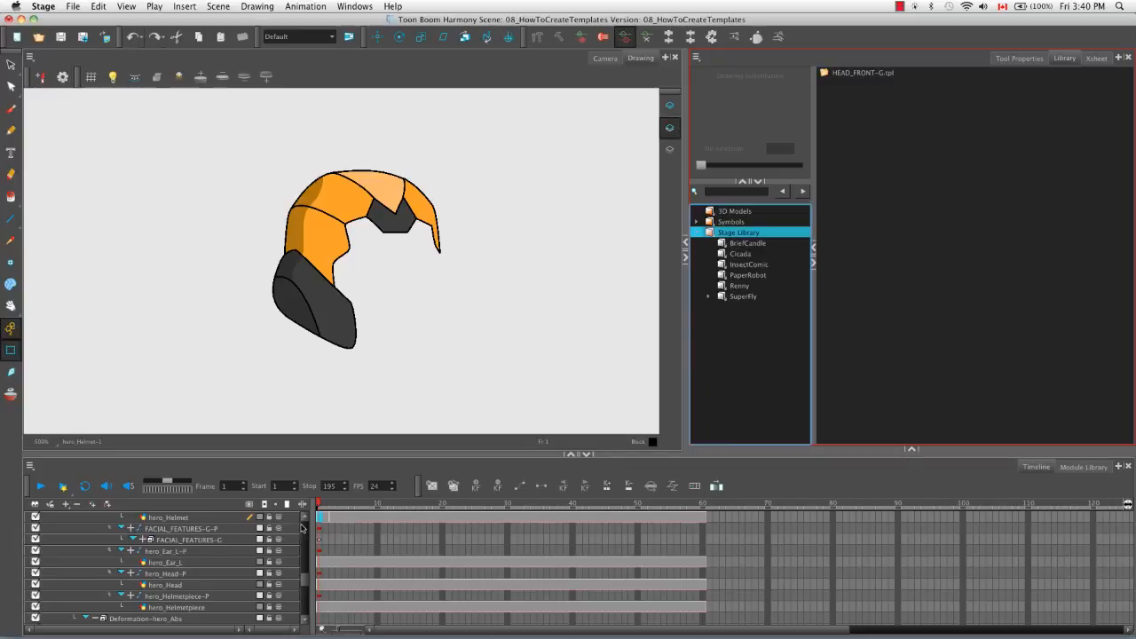
Create a template from hero_Helmet's frame 1 cell in the Stage Library, keeping the name hero_Helmet.tpl.
scroll(302, 524, up, 2)
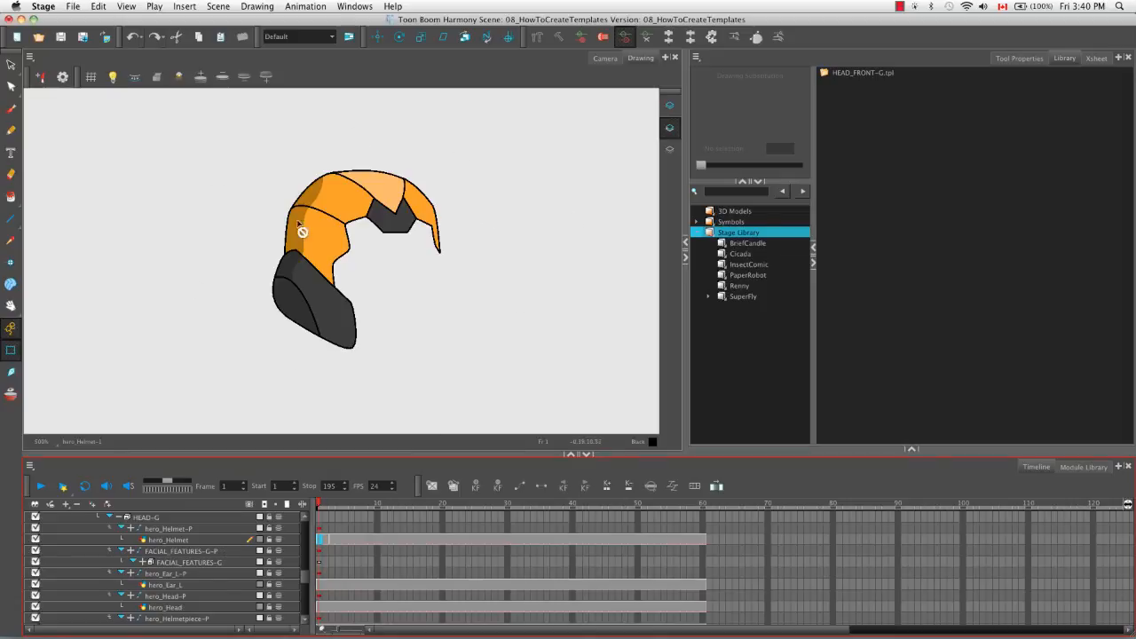
click(320, 540)
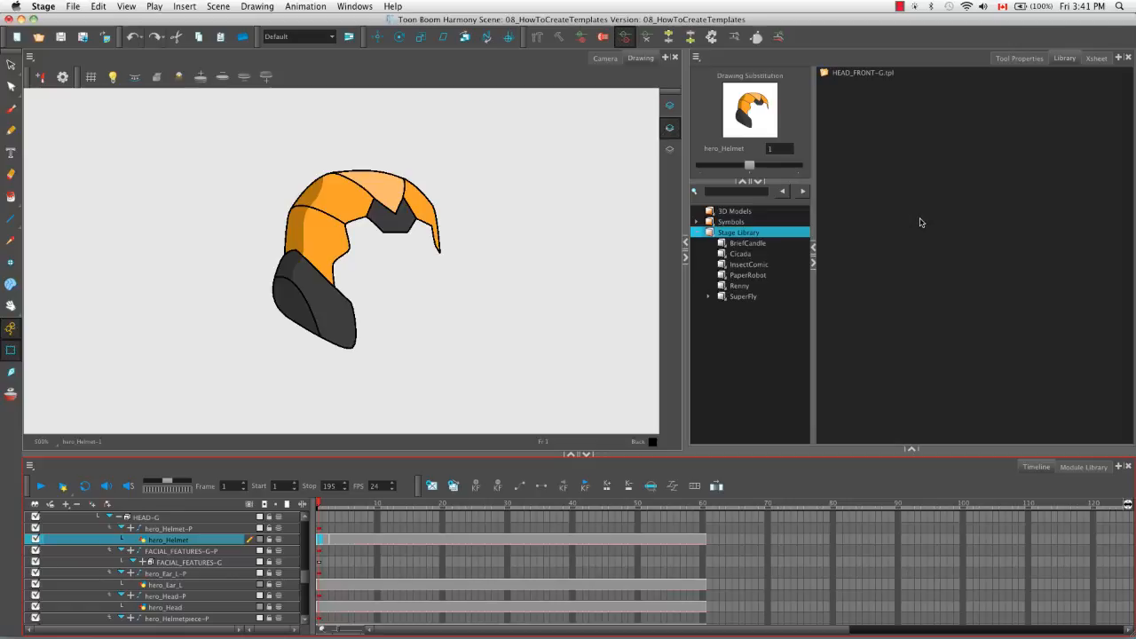
drag(920, 222, 917, 221)
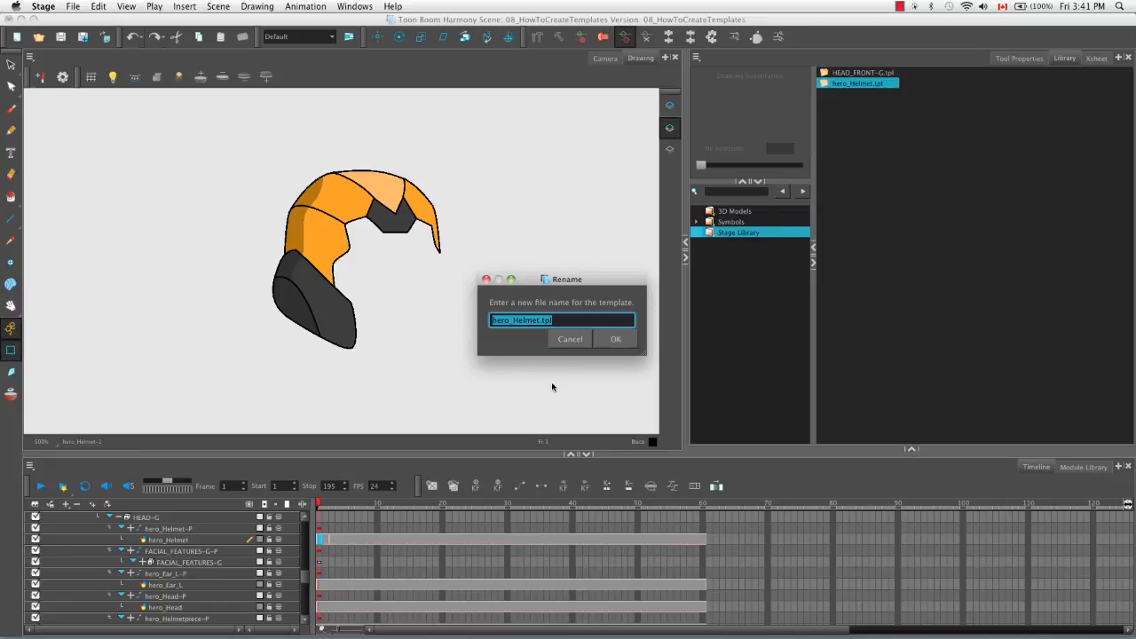
click(616, 340)
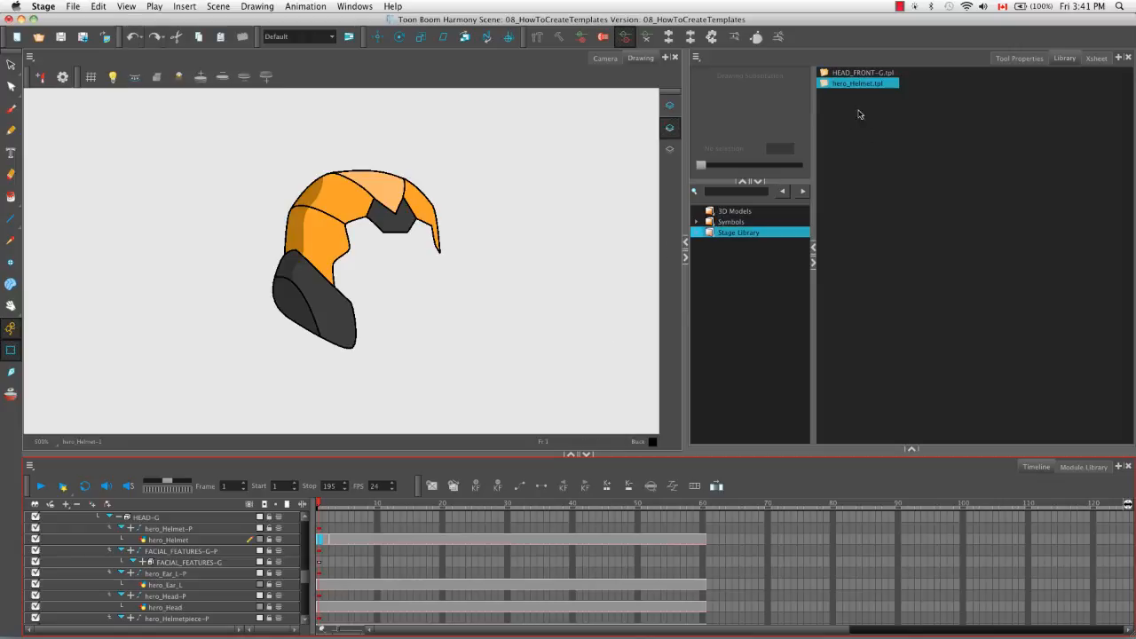
Open the renaming of the hero_Helmet.tpl template and accept the same name.
right_click(859, 86)
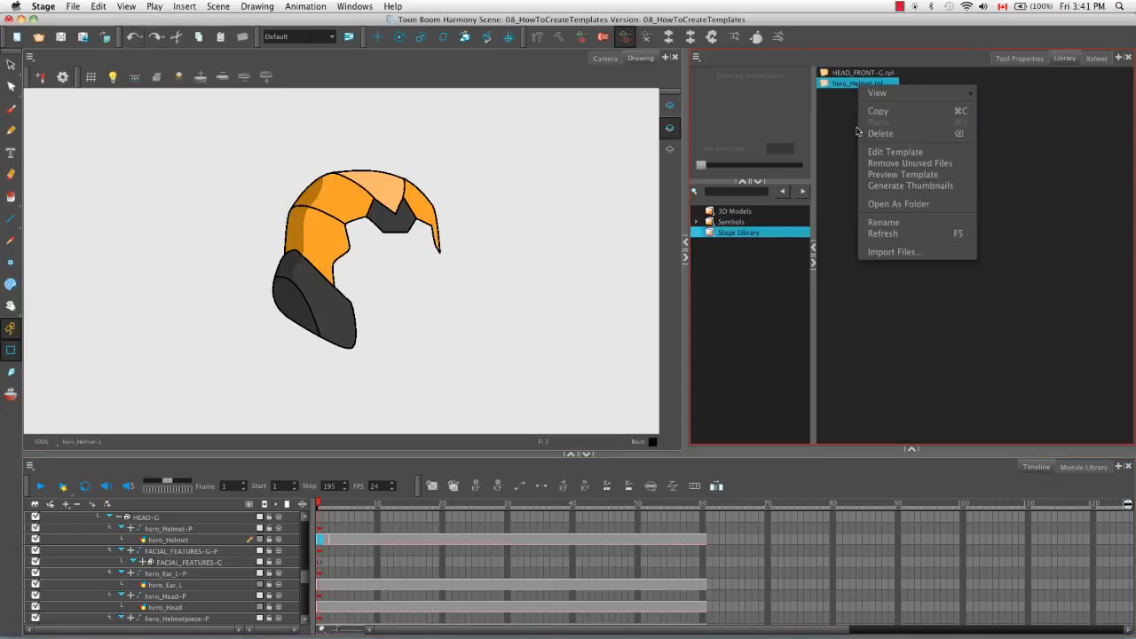
click(879, 222)
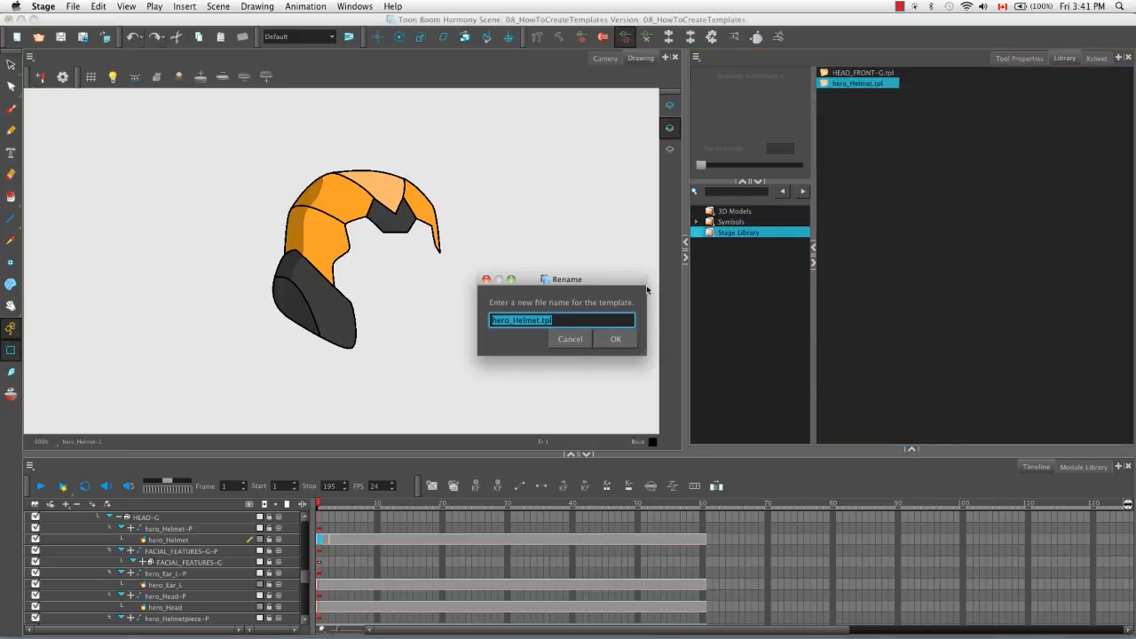
click(620, 343)
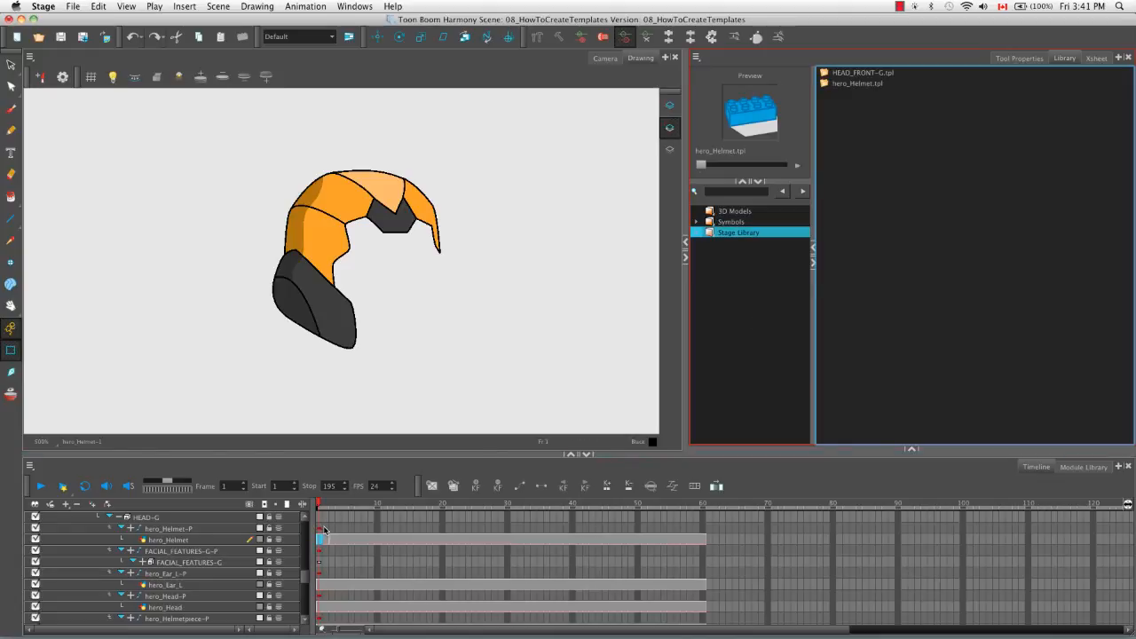
Create a template from the whole hero_Helmet layer in the Stage Library and name it hero_HelmetLayer.tpl.
click(194, 541)
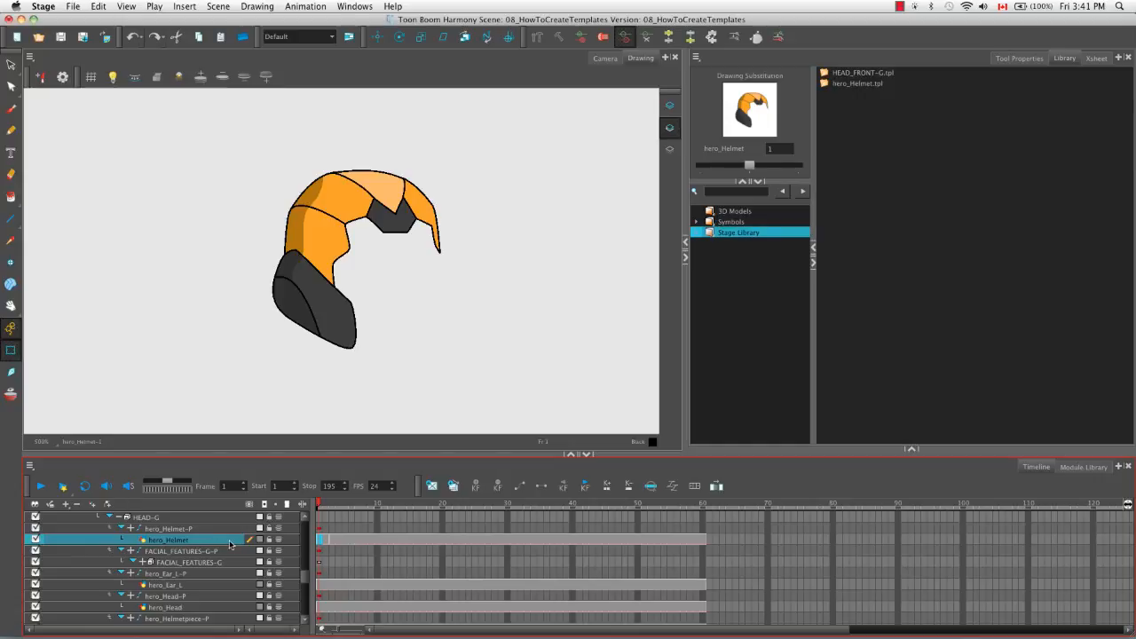
drag(201, 542, 888, 159)
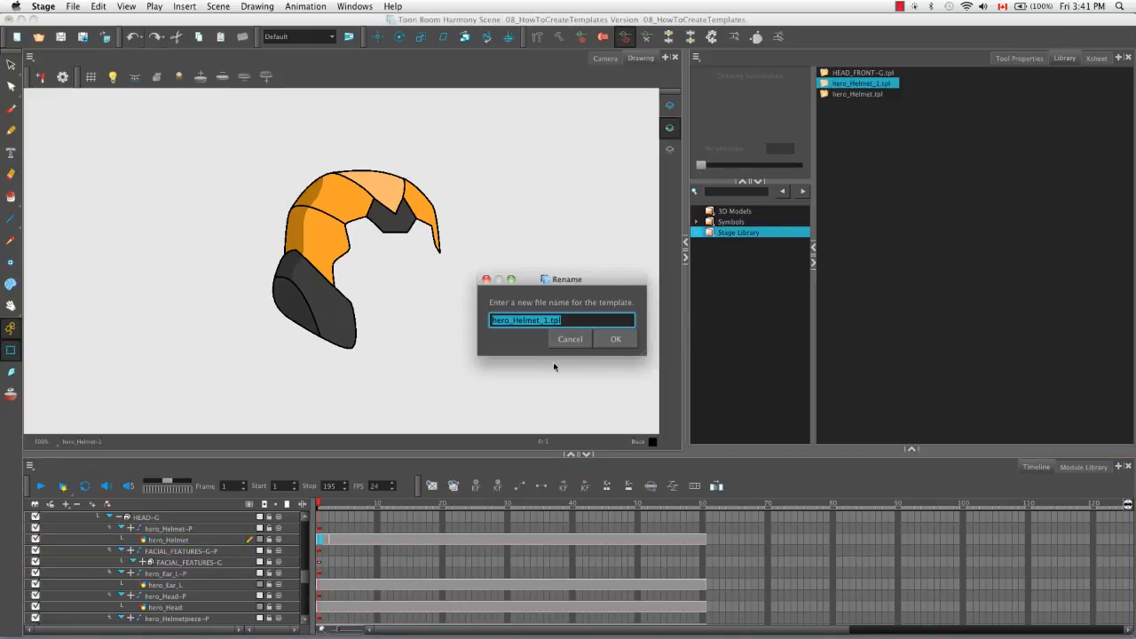
click(547, 320)
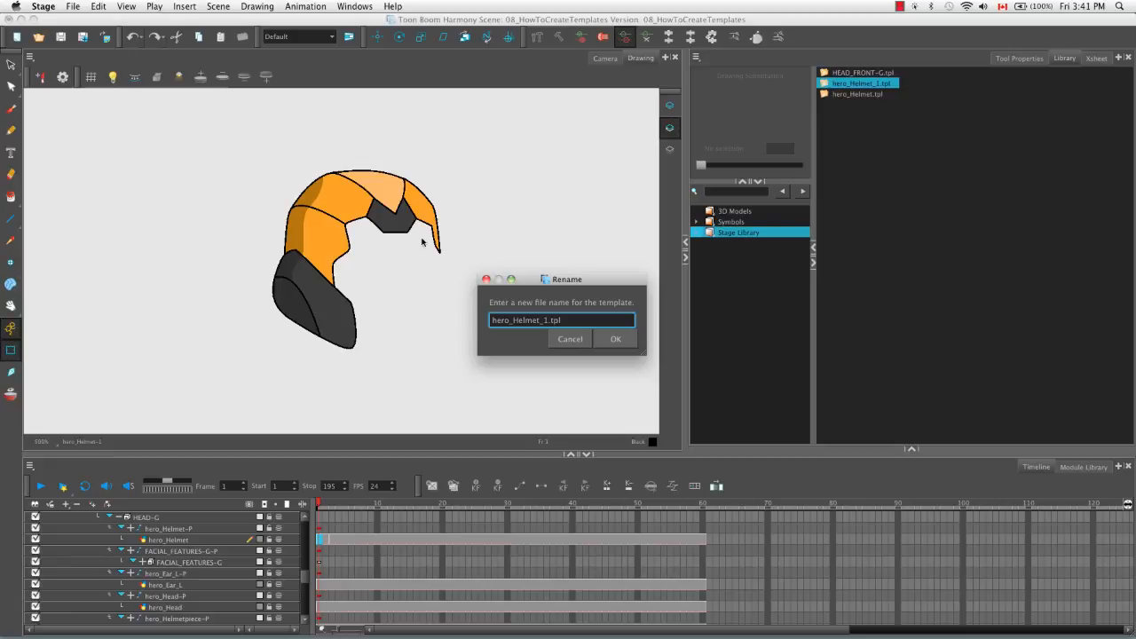
key(BackSpace)
key(BackSpace)
text(Layer)
click(615, 341)
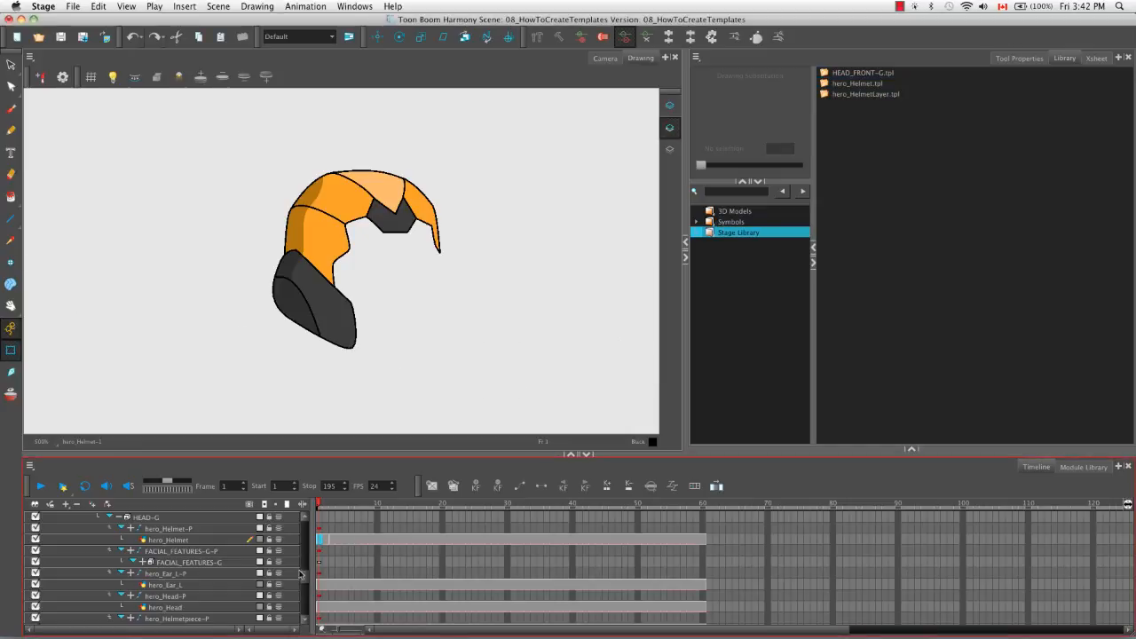
Collapse the hero_MASTER-P hierarchy in the timeline, show the Camera view and hide the hero_MASTER-P character.
drag(304, 577, 303, 523)
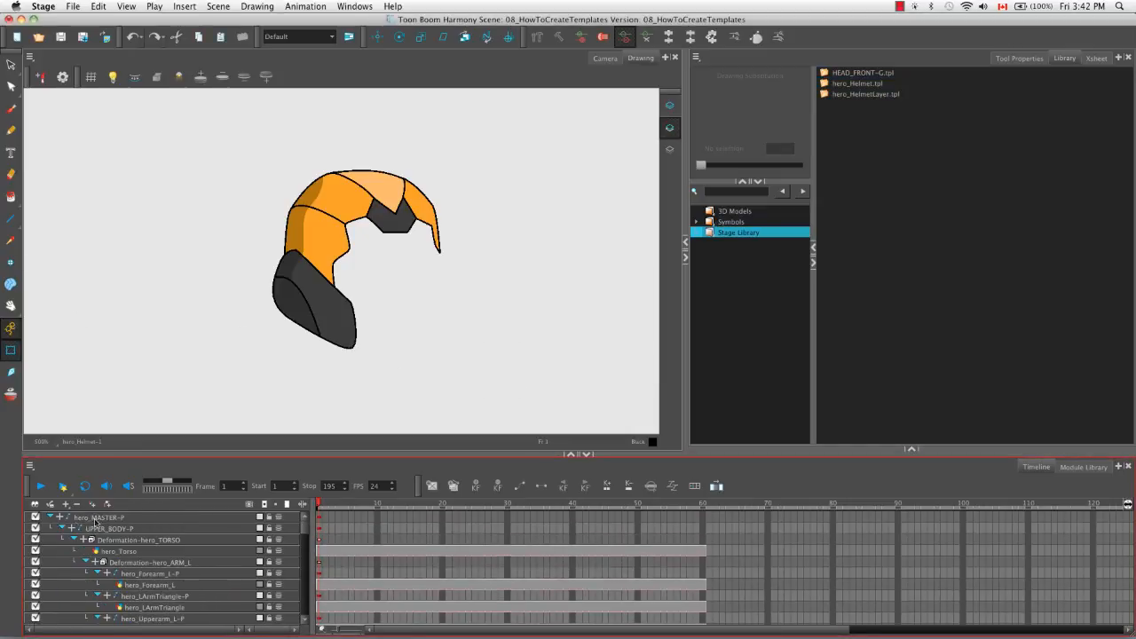
click(50, 517)
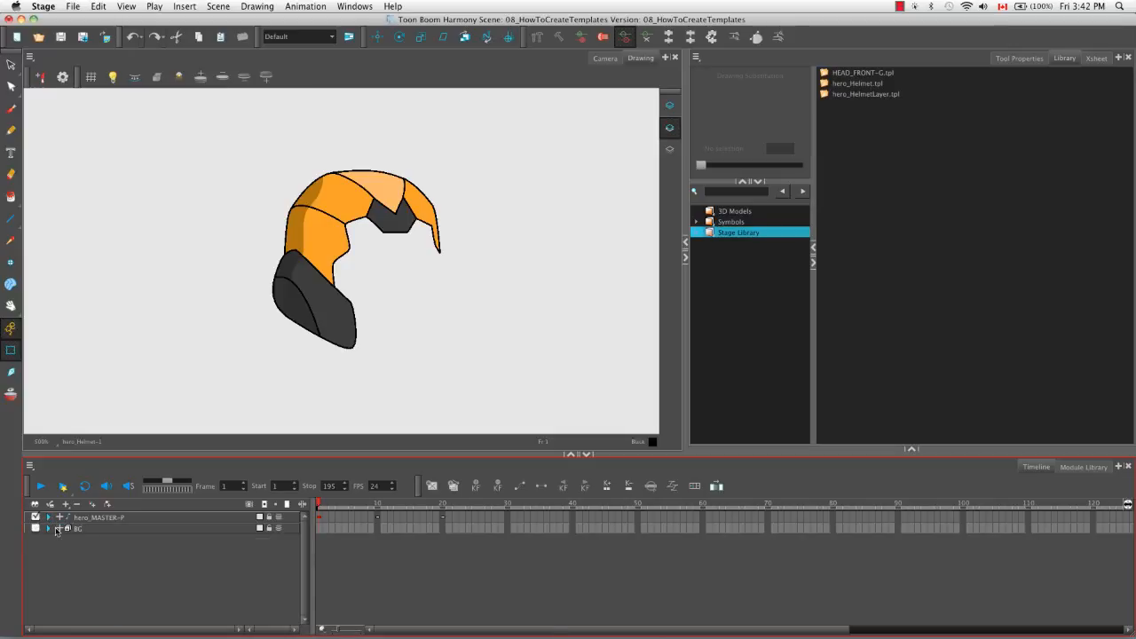
click(604, 58)
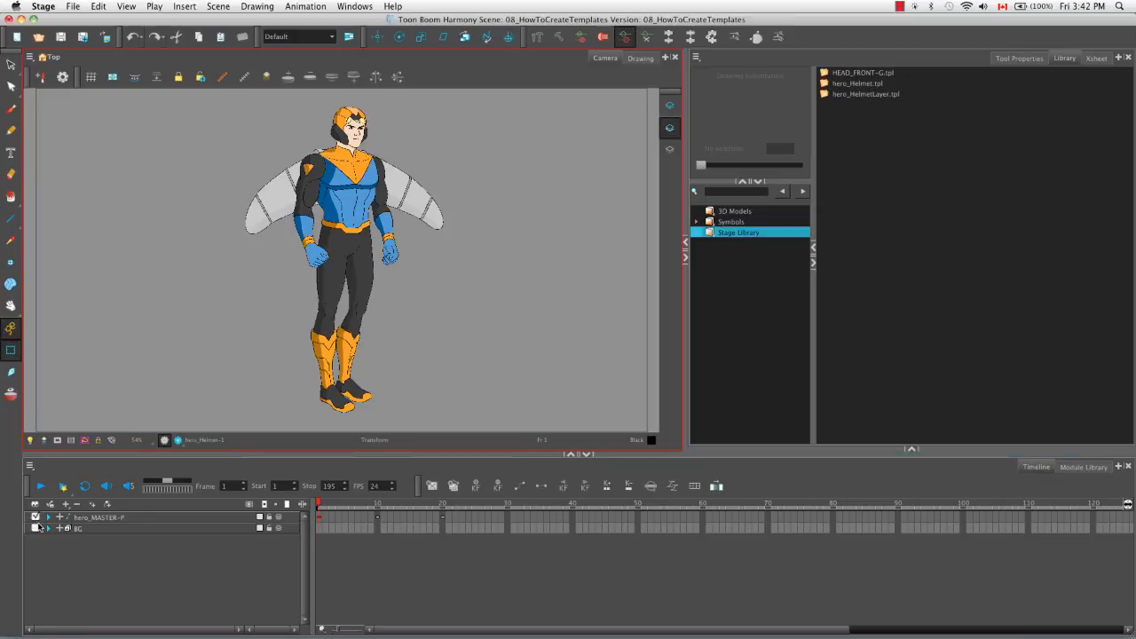
click(38, 528)
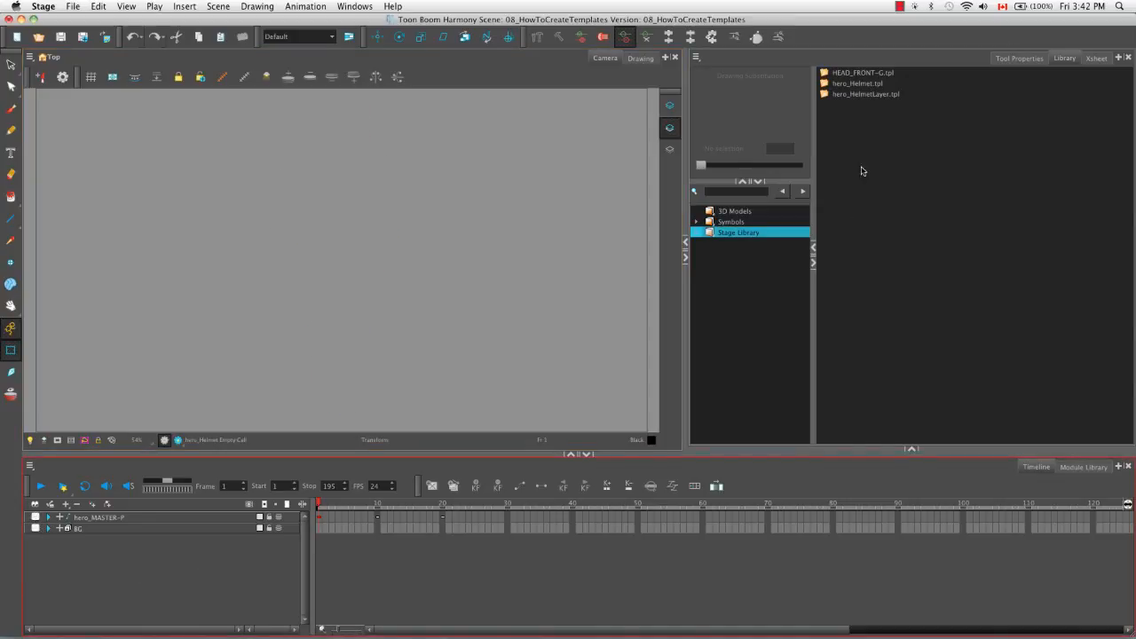
Import the hero_Helmet.tpl template from the Stage Library as a layer above hero_MASTER-P in the timeline, and deselect it.
click(859, 94)
click(857, 83)
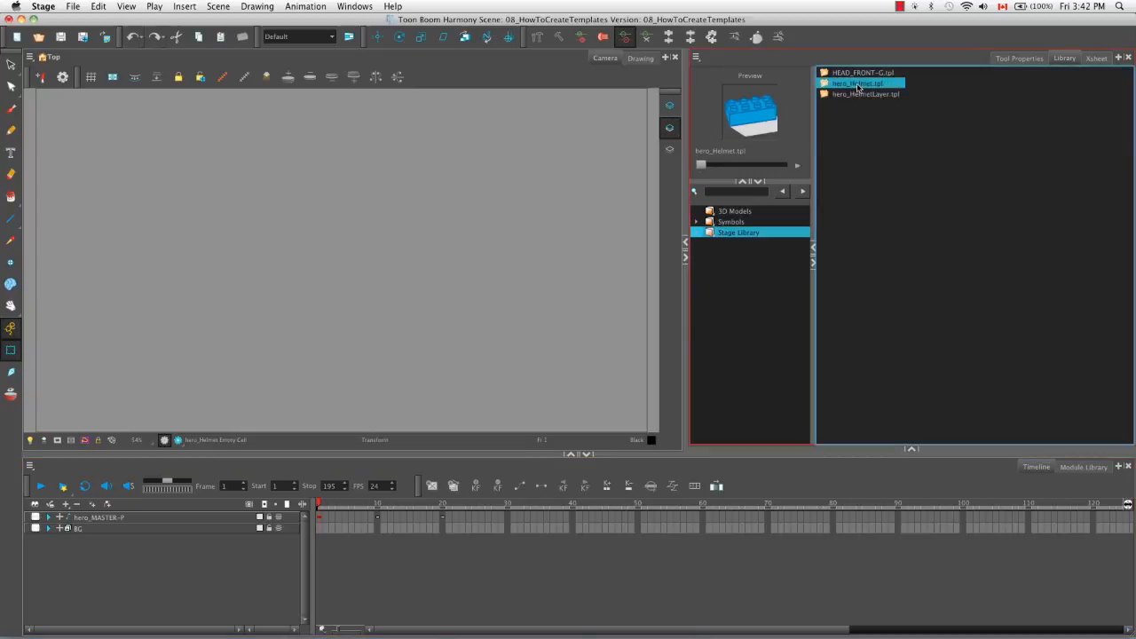
drag(858, 85, 350, 345)
drag(349, 348, 171, 513)
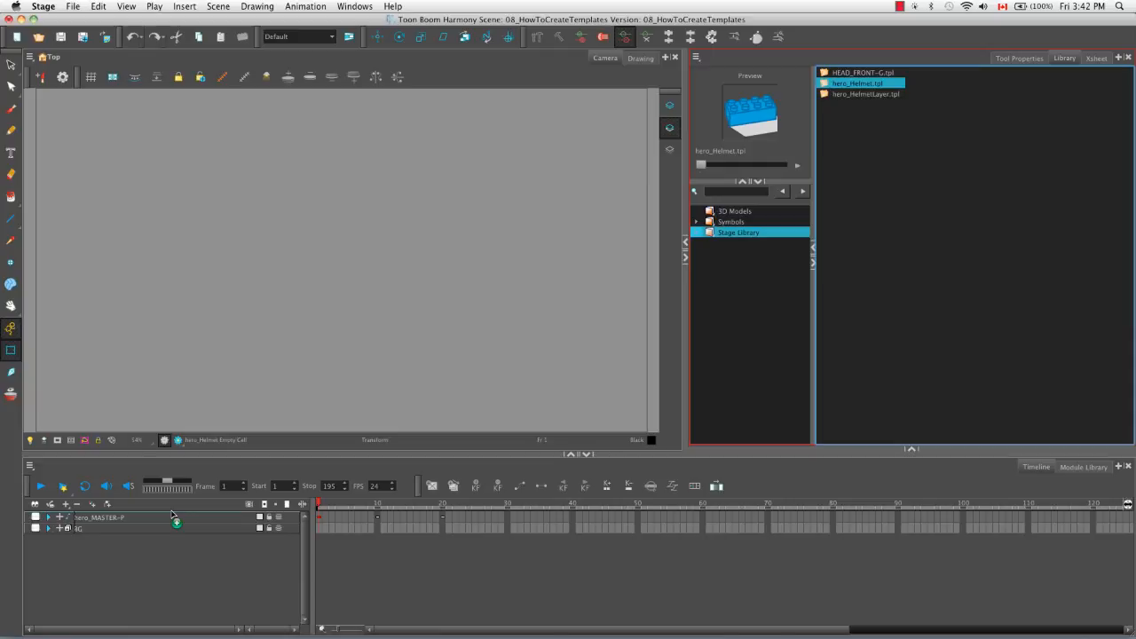
drag(171, 512, 219, 520)
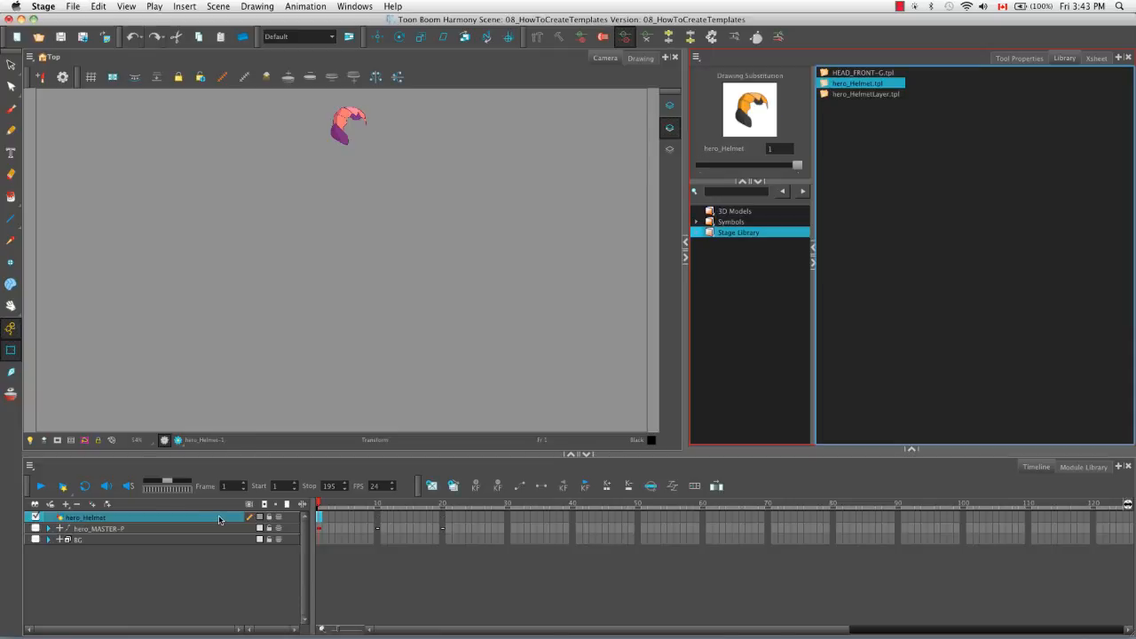
click(361, 184)
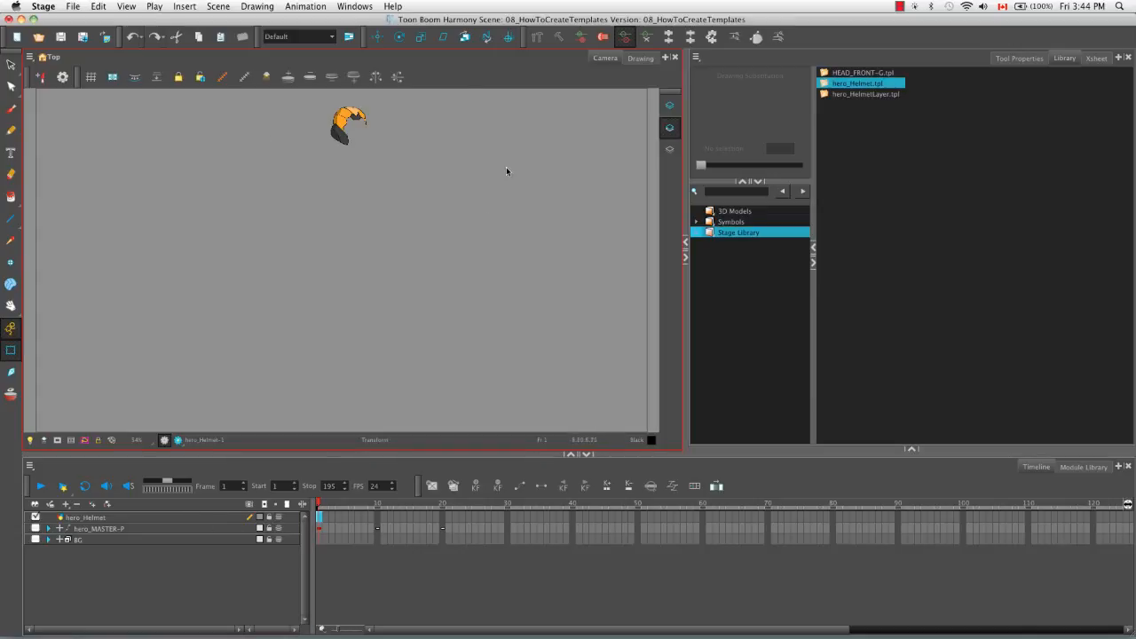
Import the hero_HelmetLayer.tpl template into the scene and view its drawing at frame 3.
shift+click(861, 94)
click(861, 95)
mouse_move(864, 98)
mouse_down()
mouse_move(636, 207)
mouse_move(337, 293)
mouse_up()
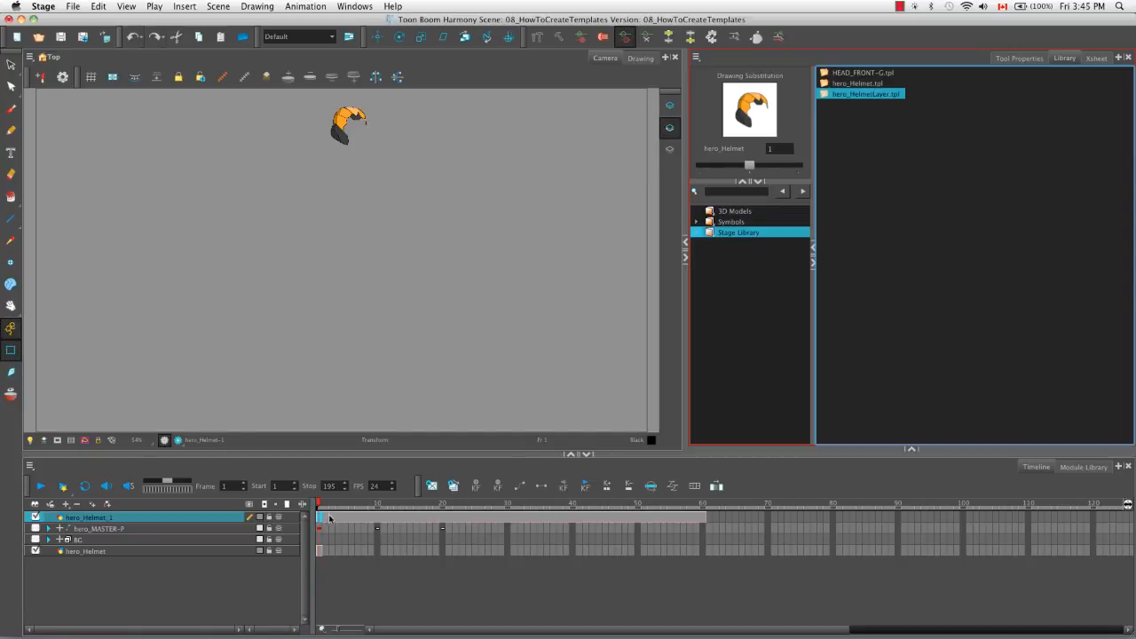
drag(318, 505, 334, 504)
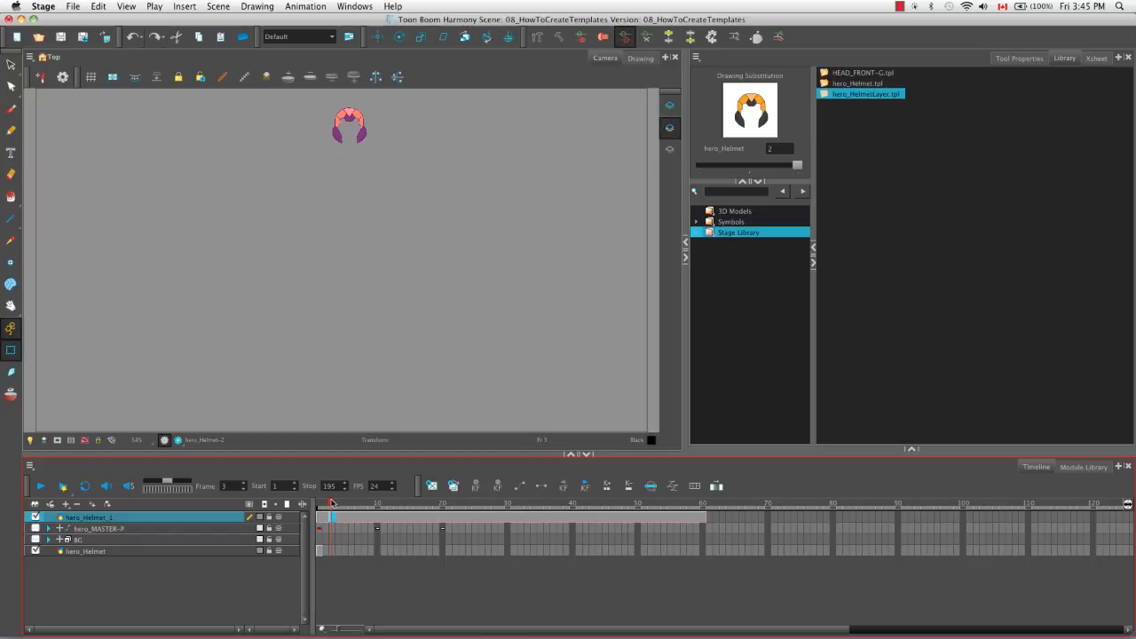
Hide the imported hero_Helmet_1 and hero_Helmet layers and show hero_MASTER-P again.
click(35, 517)
click(35, 550)
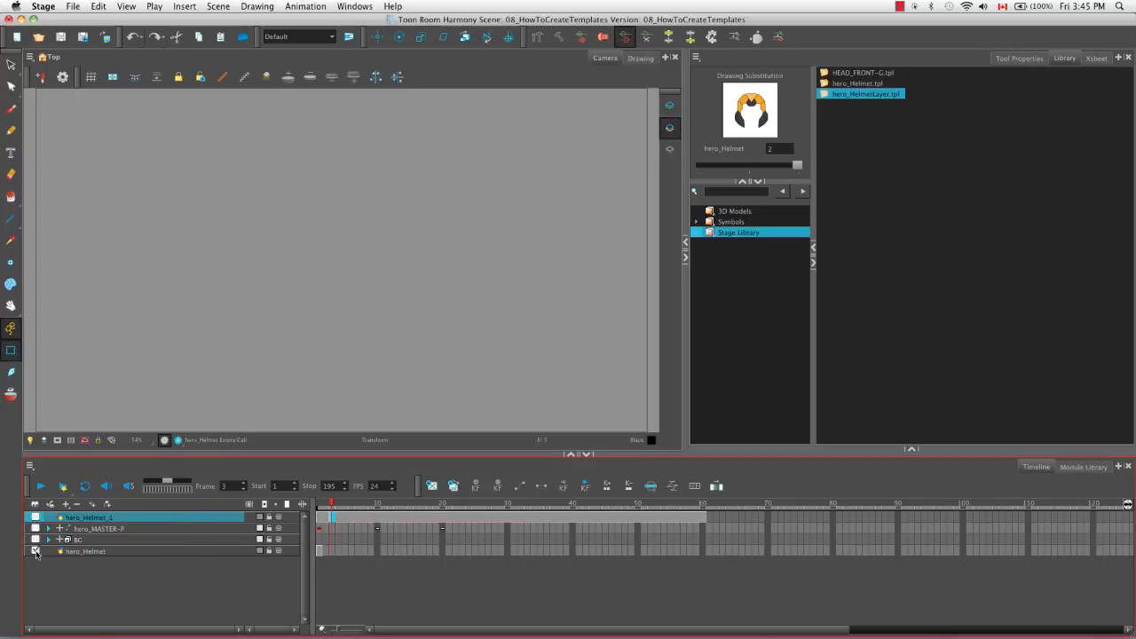
click(35, 528)
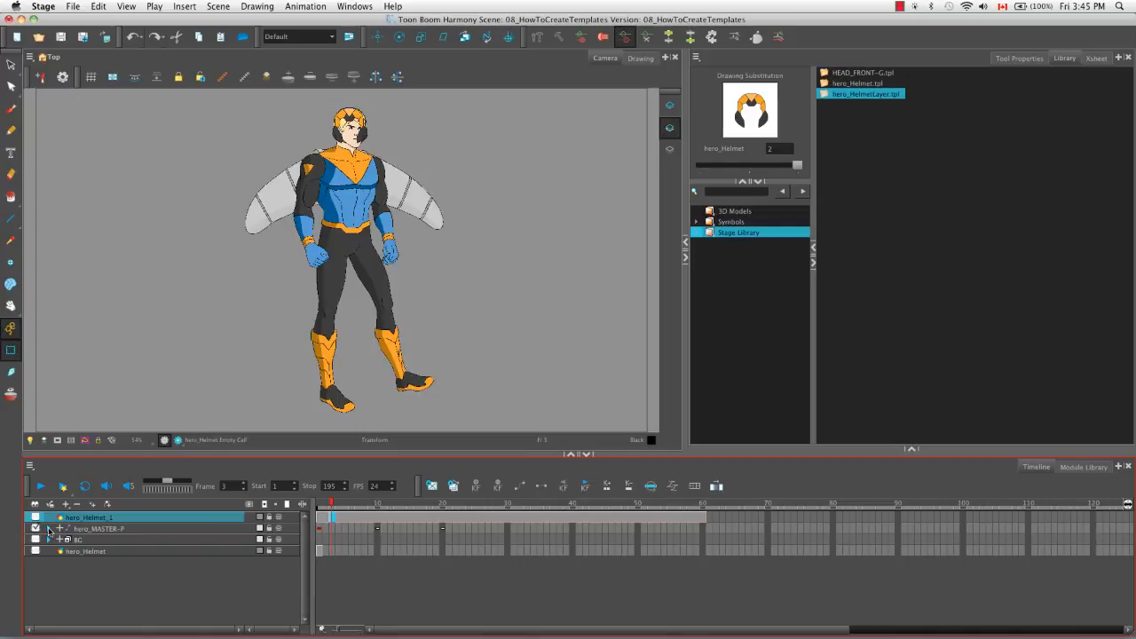
Select the character's helmet in the Camera view, locate its hero_Helmet layer in the timeline and return to frame 1.
click(360, 120)
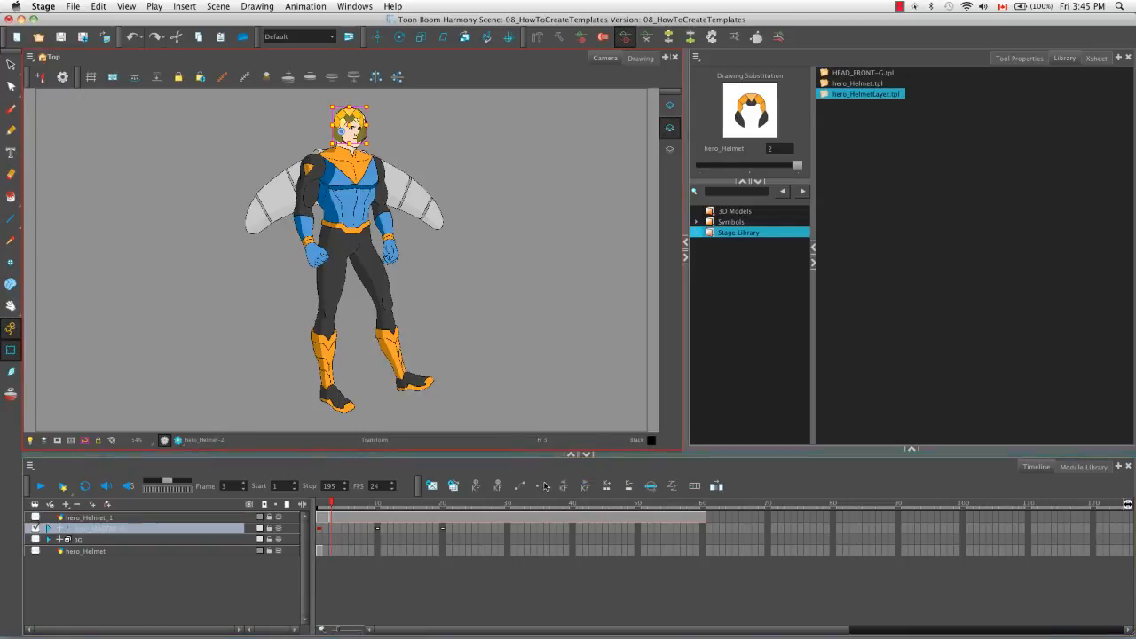
key(o)
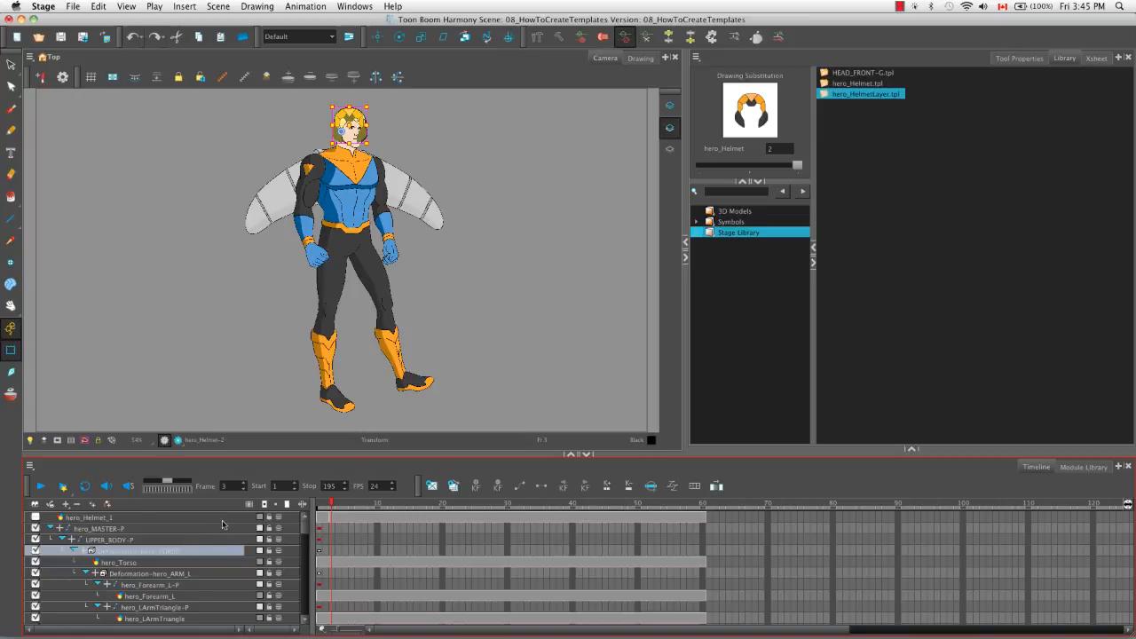
key(o)
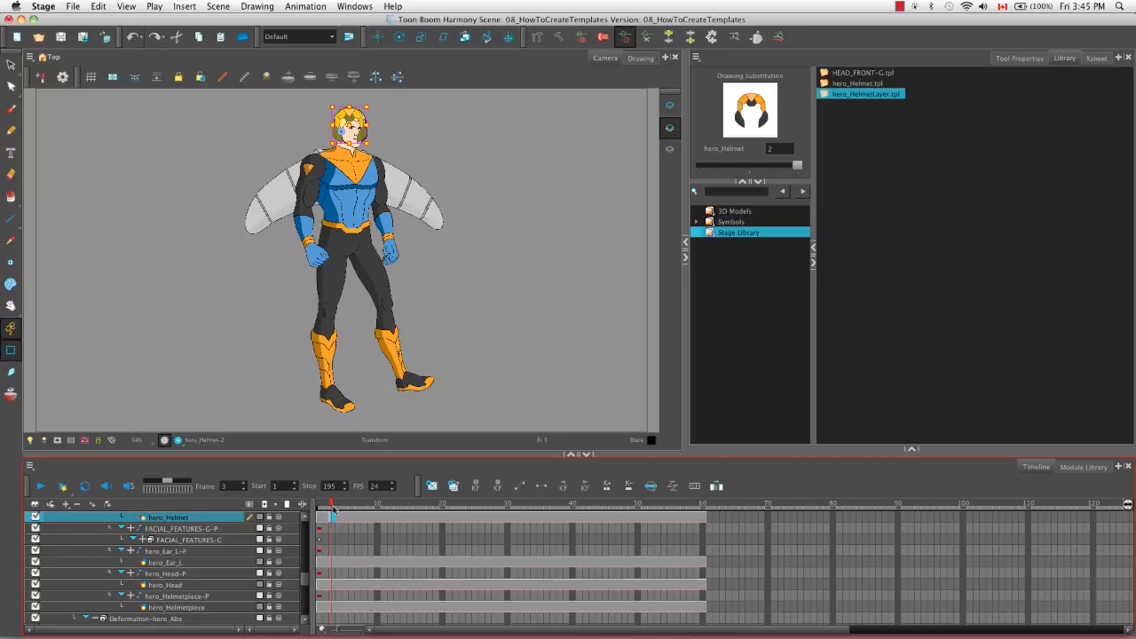
drag(332, 506, 318, 503)
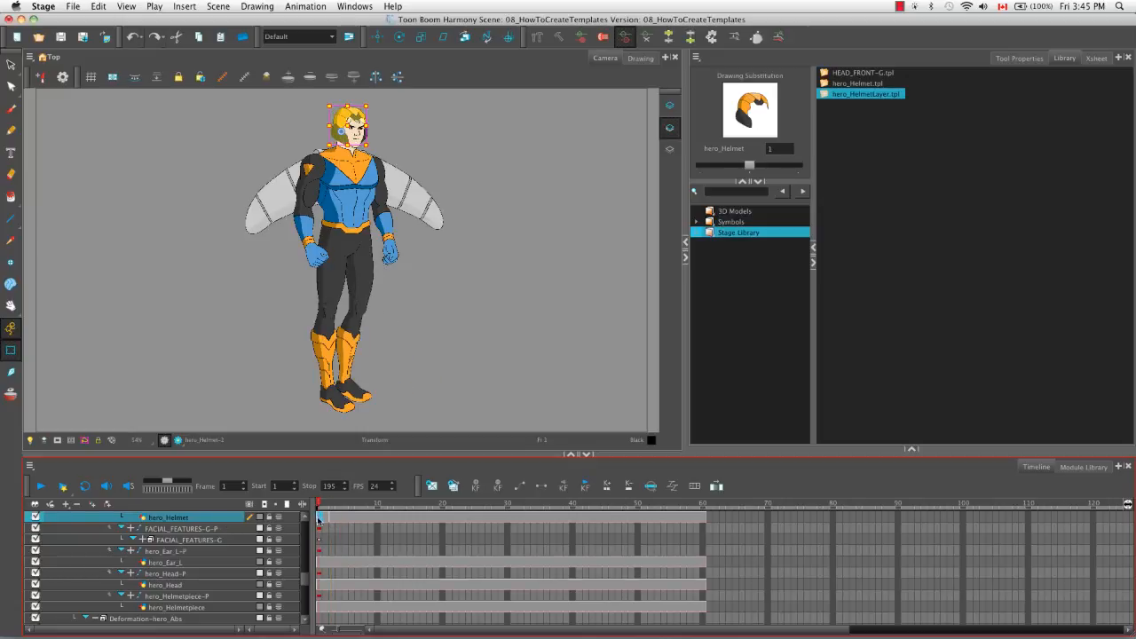
Reveal the layer parameters in the timeline and compare hero_Helmet's exposed drawings at frames 3 and 1.
click(302, 505)
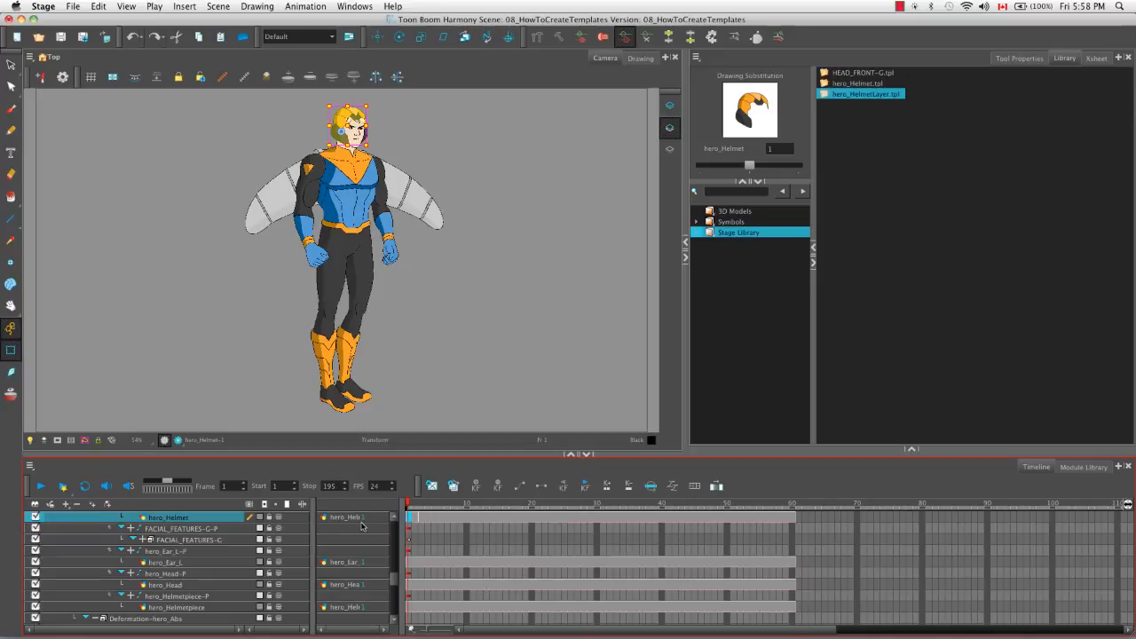
click(416, 505)
click(421, 505)
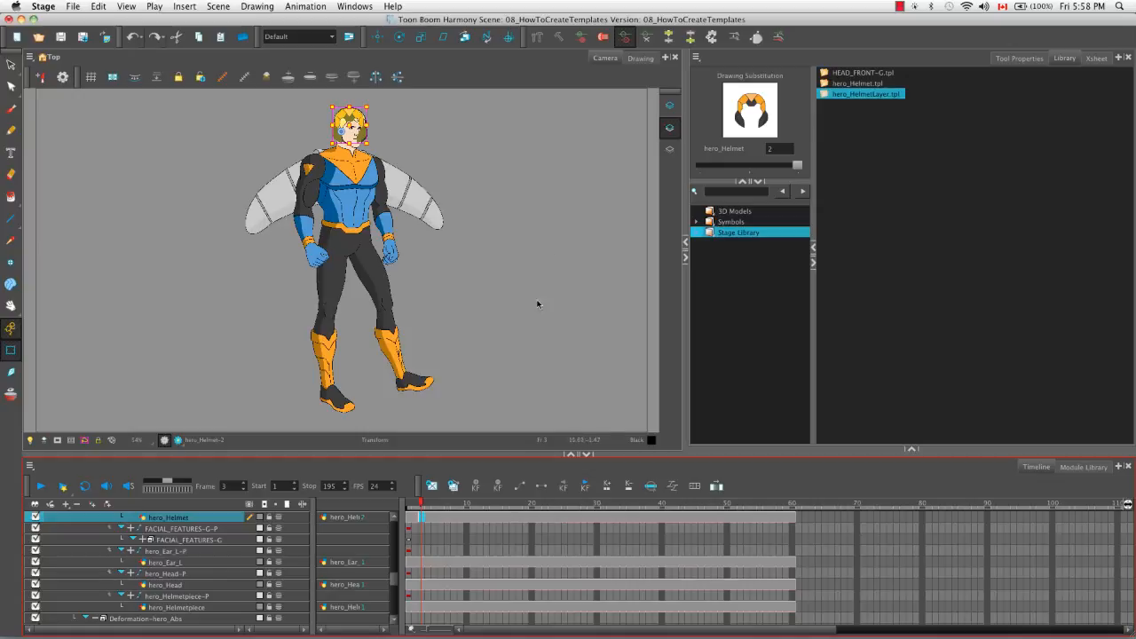
click(409, 504)
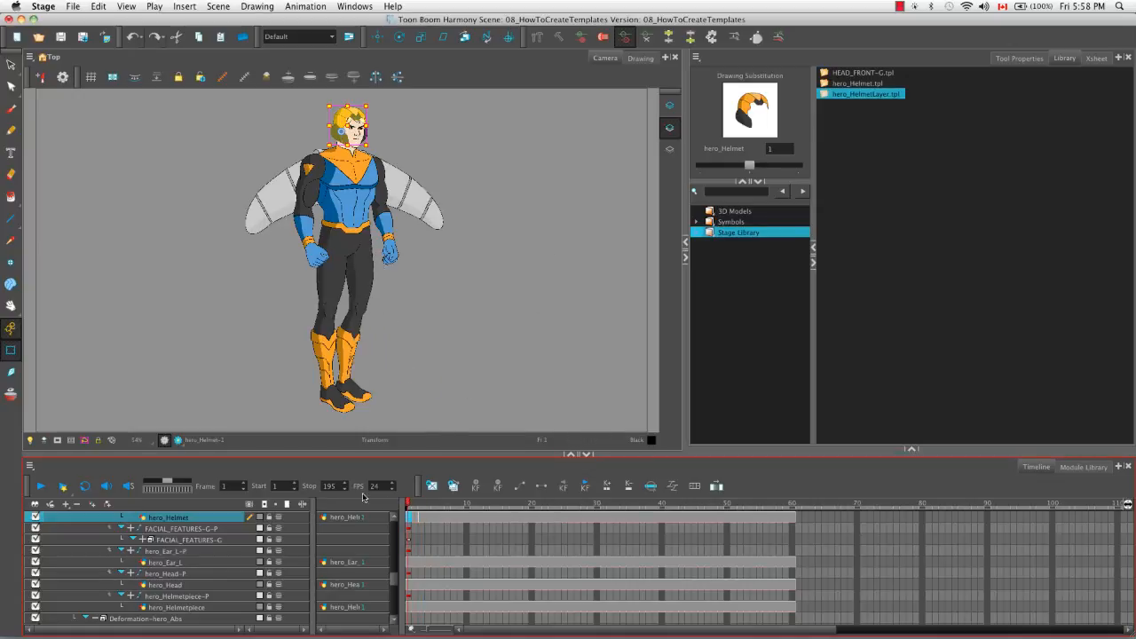
Substitute hero_Helmet's frame 1 drawing with drawing 2 from the Library, and switch it back to 1 in its timeline parameters.
click(750, 165)
drag(750, 165, 799, 165)
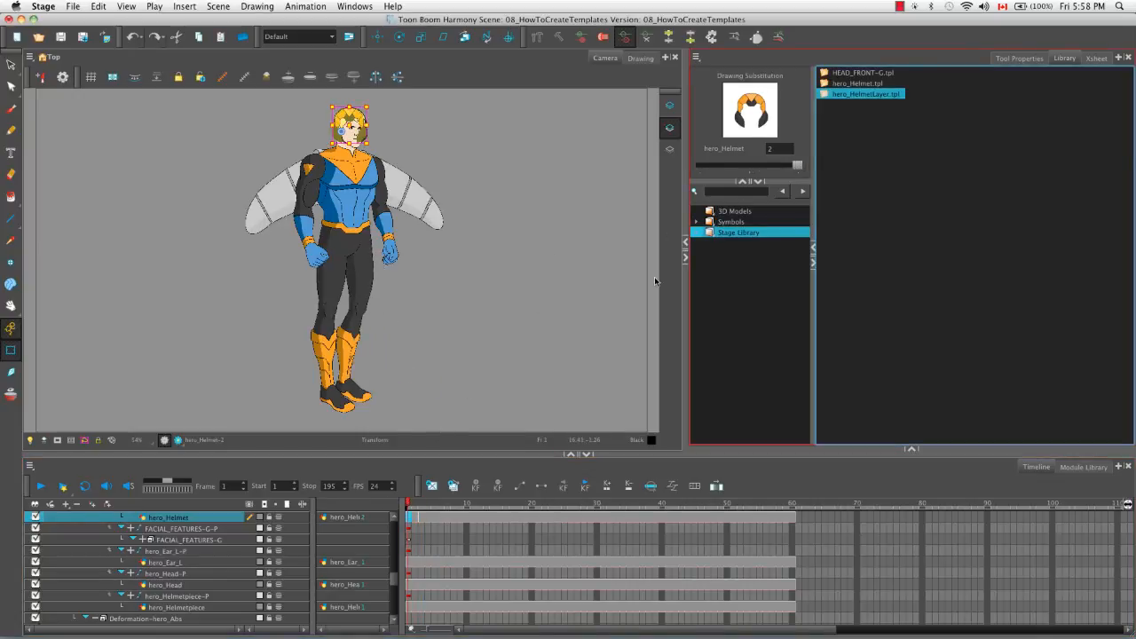
click(413, 502)
click(408, 502)
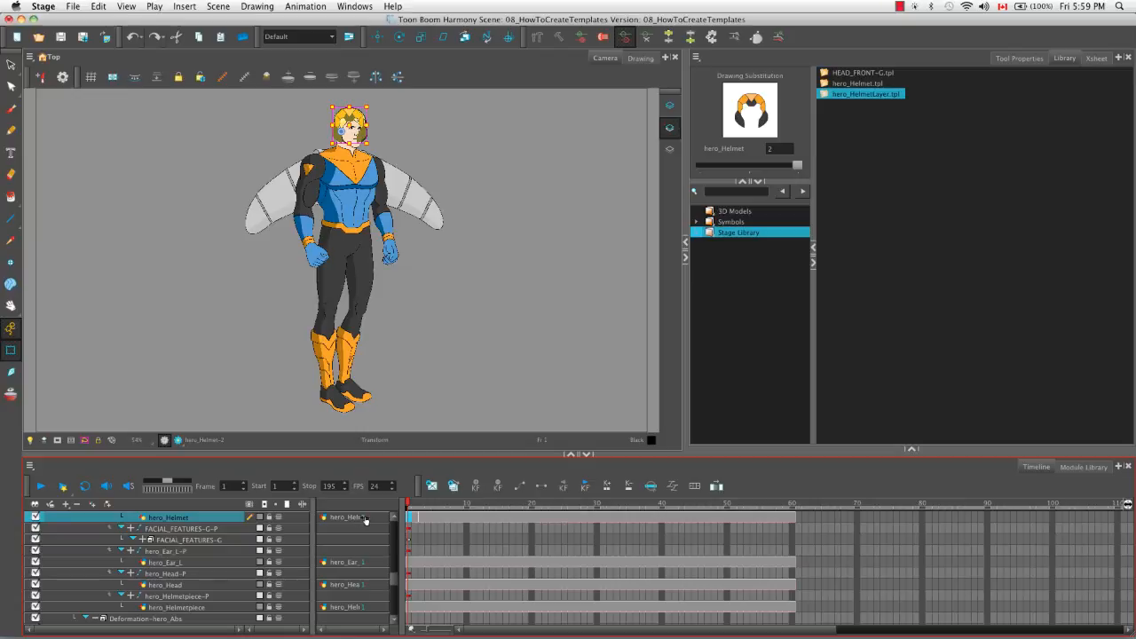
drag(364, 517, 365, 527)
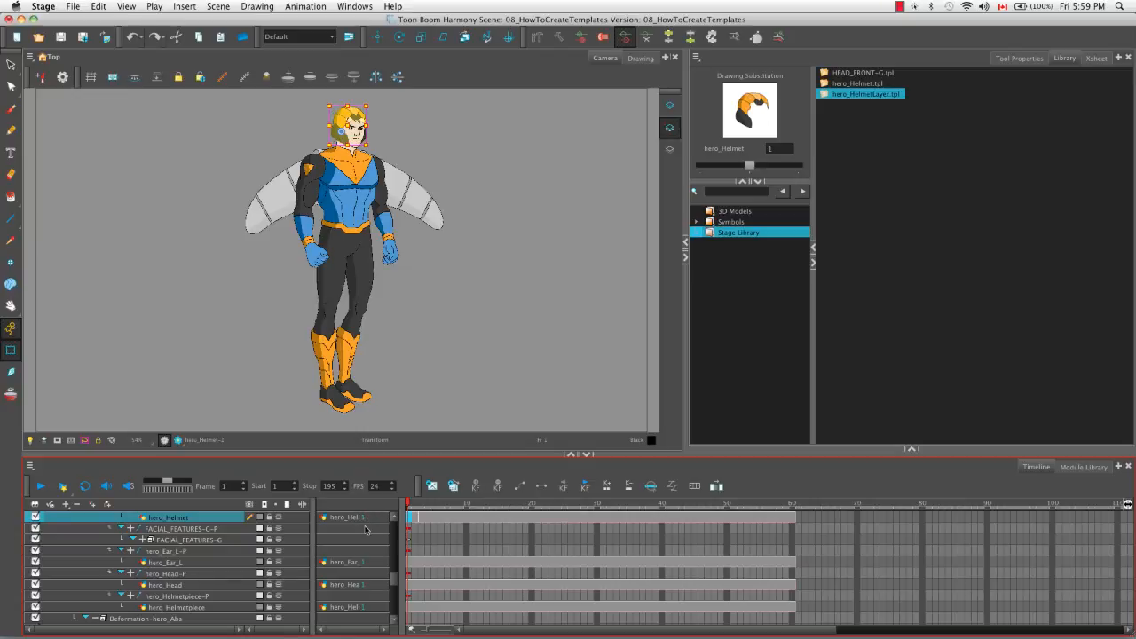
Set hero_Helmet's drawing at frame 1 to 2 in the timeline's layer parameters.
click(365, 519)
key(BackSpace)
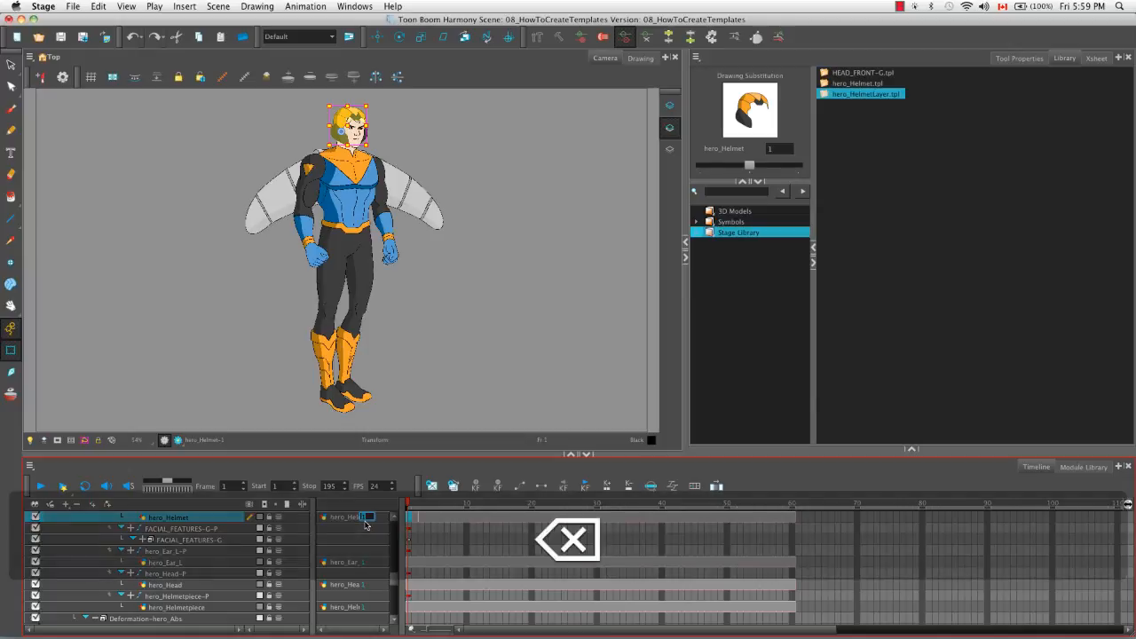
text(2)
key(Return)
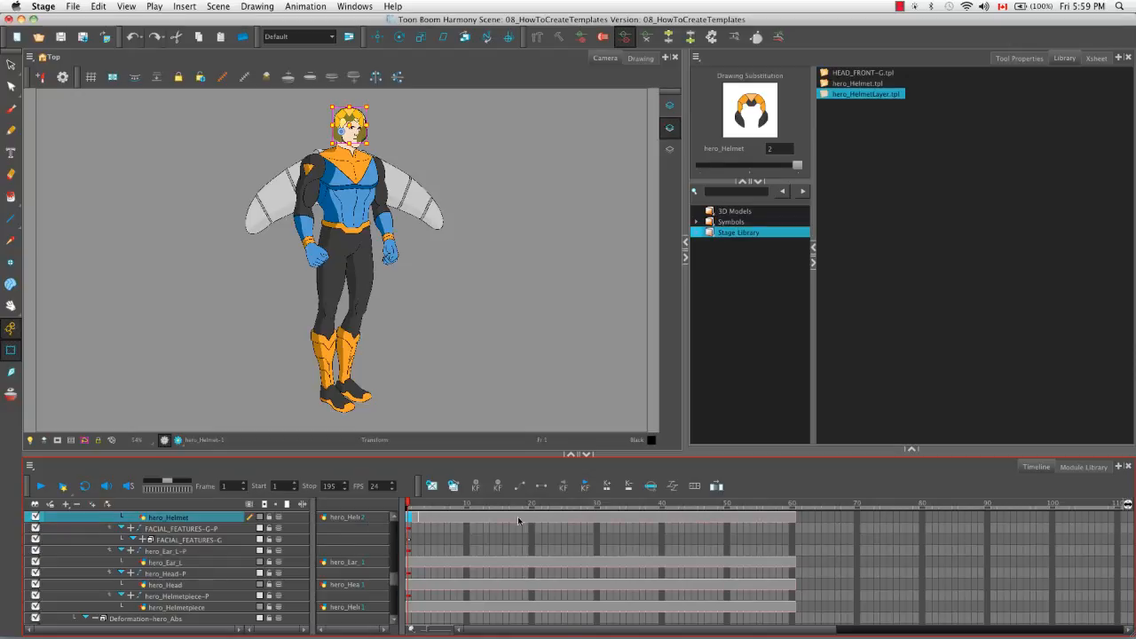
Show the Xsheet and check hero_Helmet's drawing exposure at frames 1, 3 and 10, returning to frame 1.
click(1091, 61)
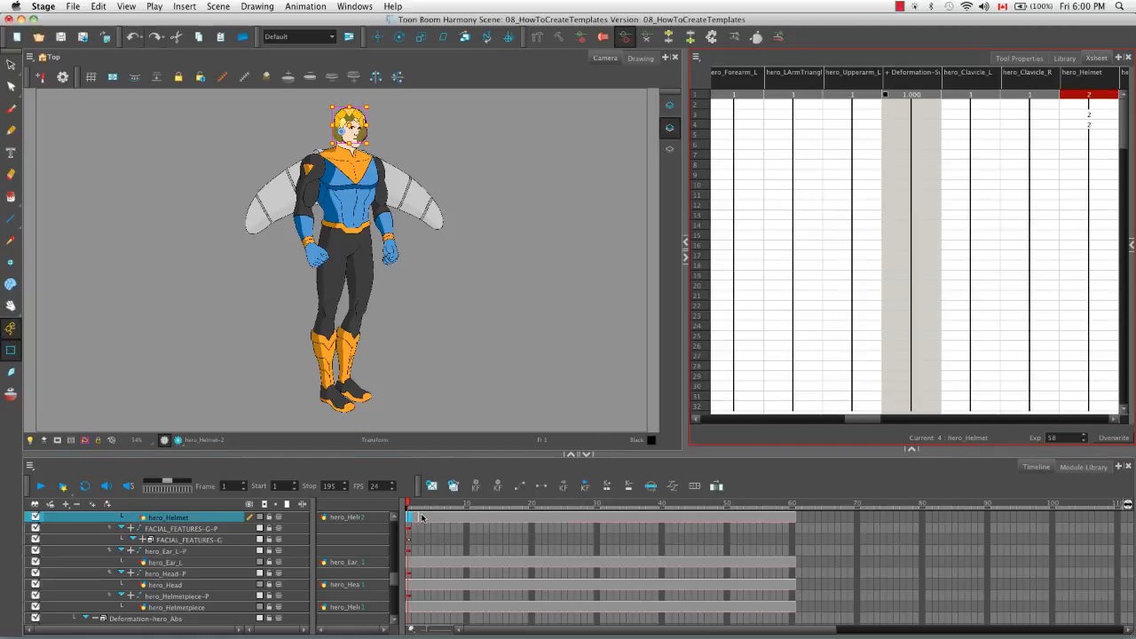
click(421, 518)
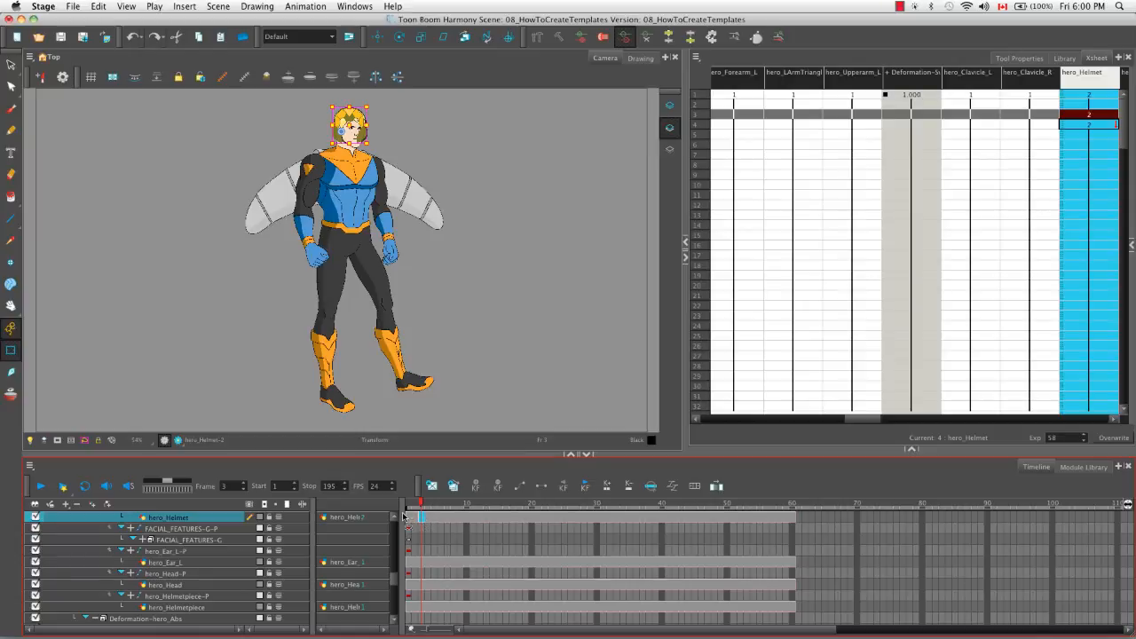
click(409, 518)
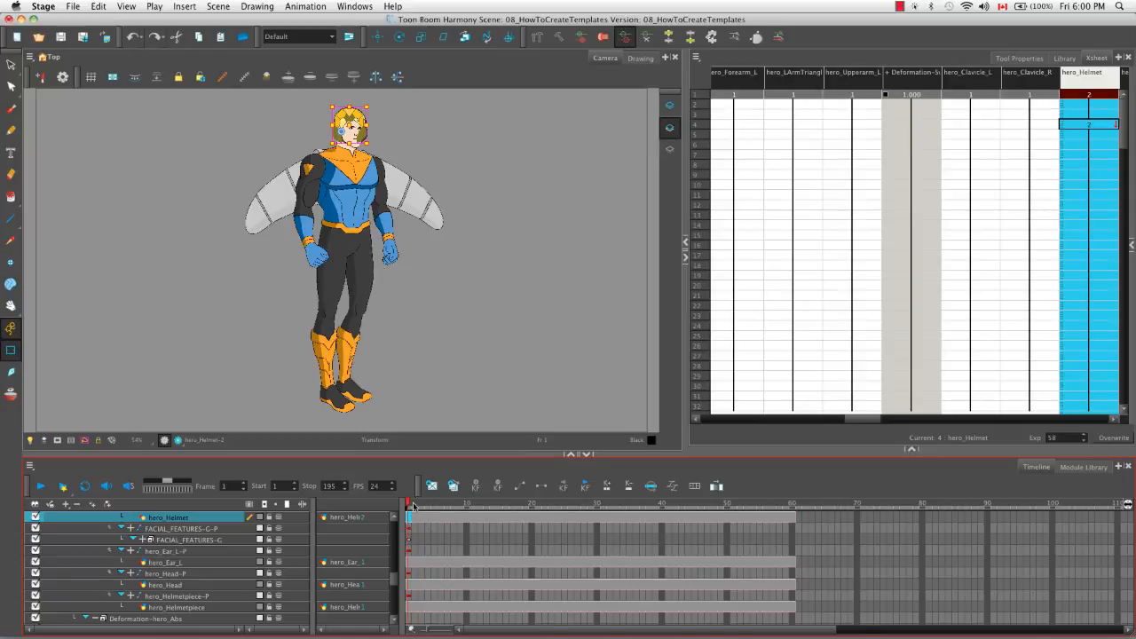
click(435, 518)
click(467, 519)
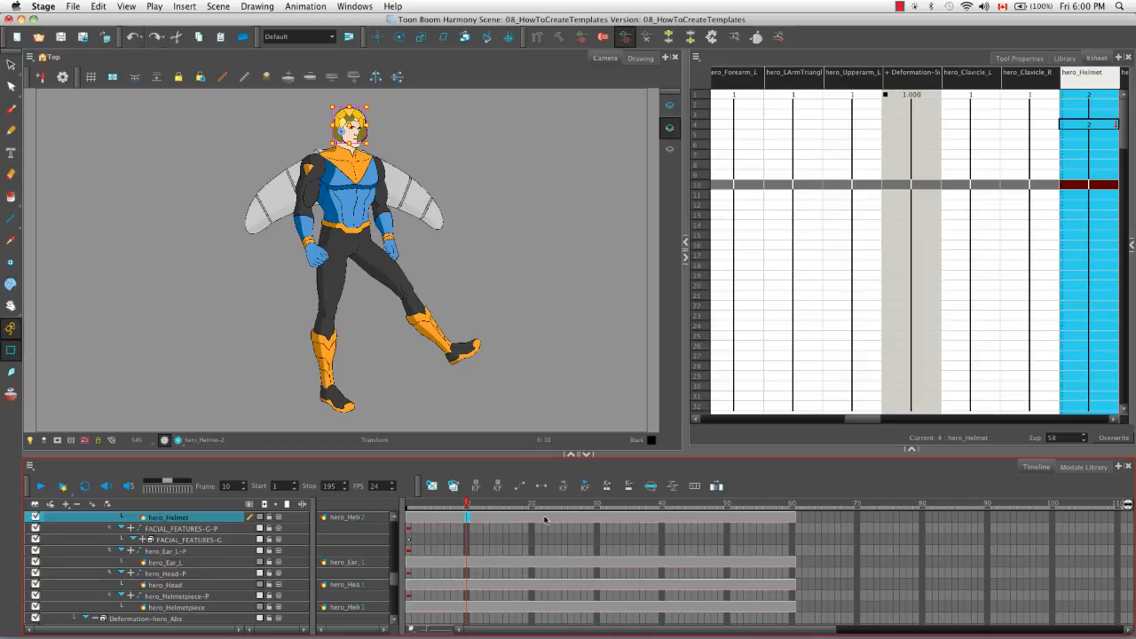
drag(469, 505, 402, 494)
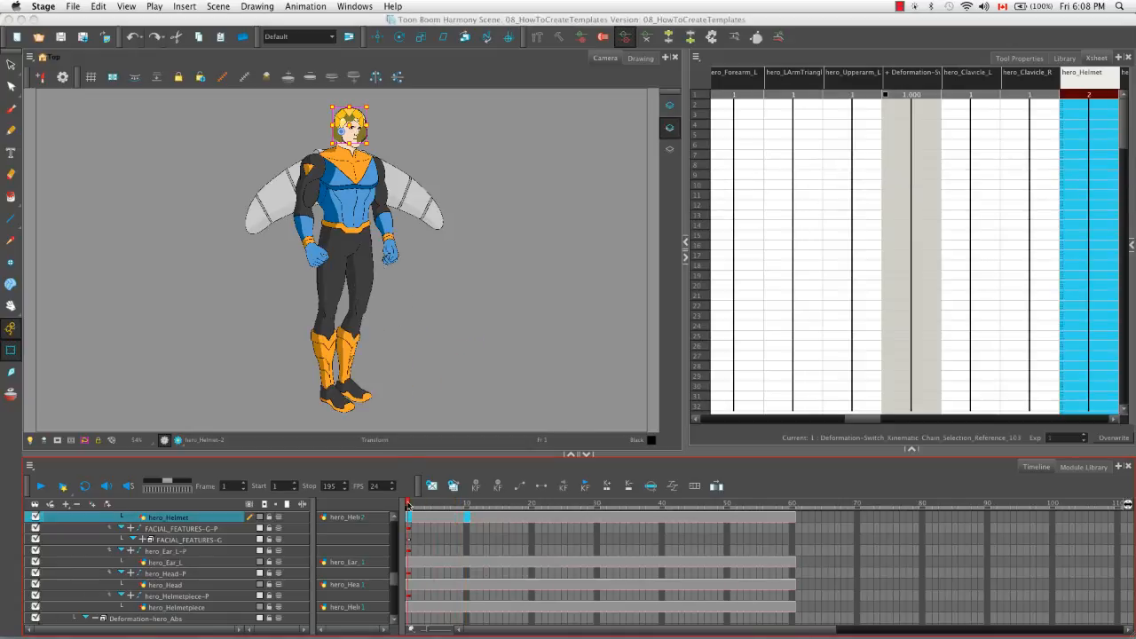
click(411, 504)
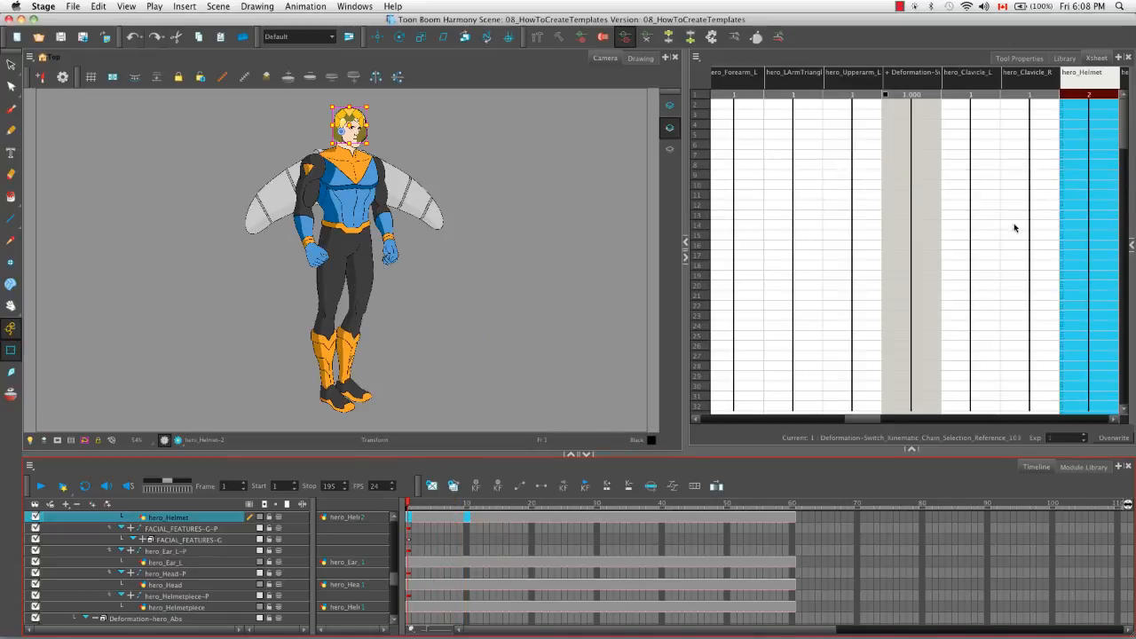
Create a template from the whole hero_Helmet layer in the Stage Library and name it hero_HelmetLayer02.tpl.
click(1065, 59)
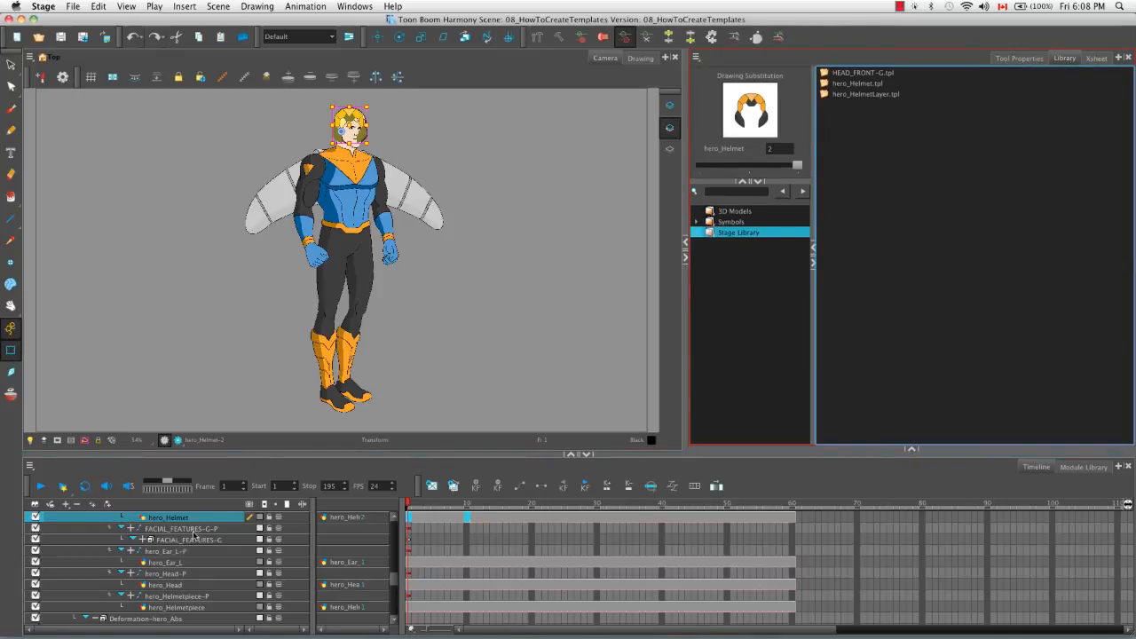
drag(198, 521, 895, 204)
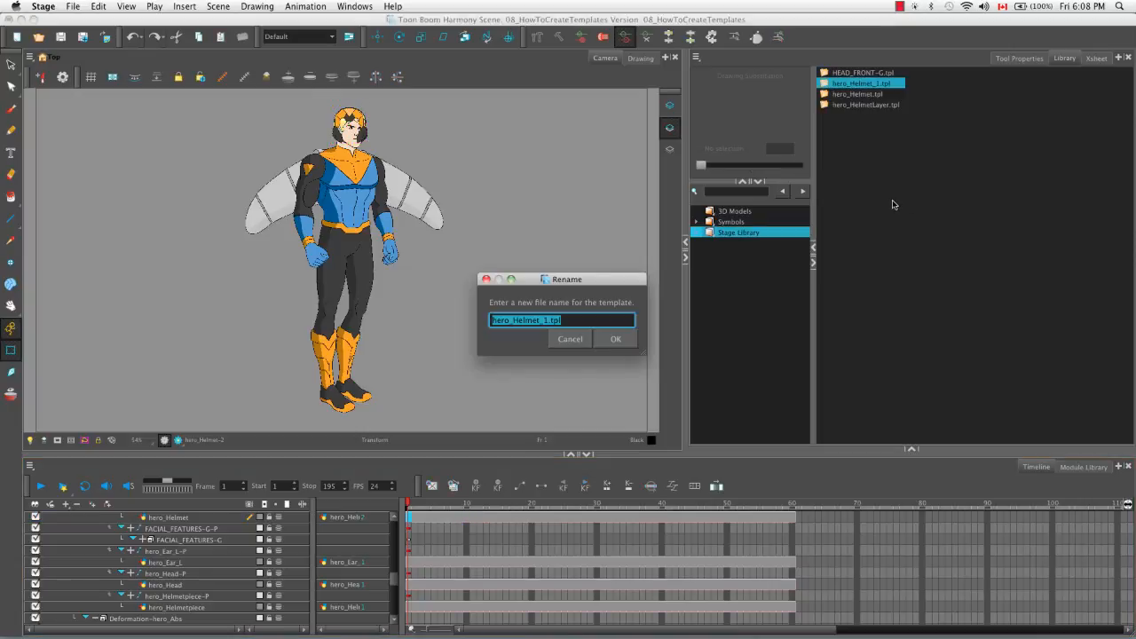
click(528, 319)
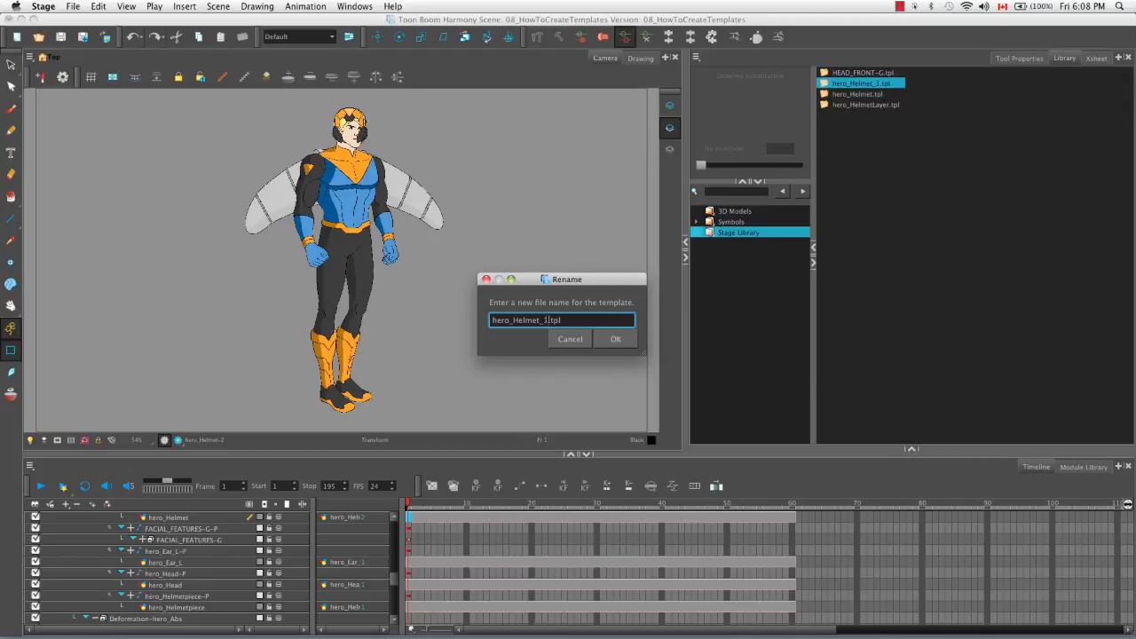
key(BackSpace)
key(BackSpace)
text(Layer02)
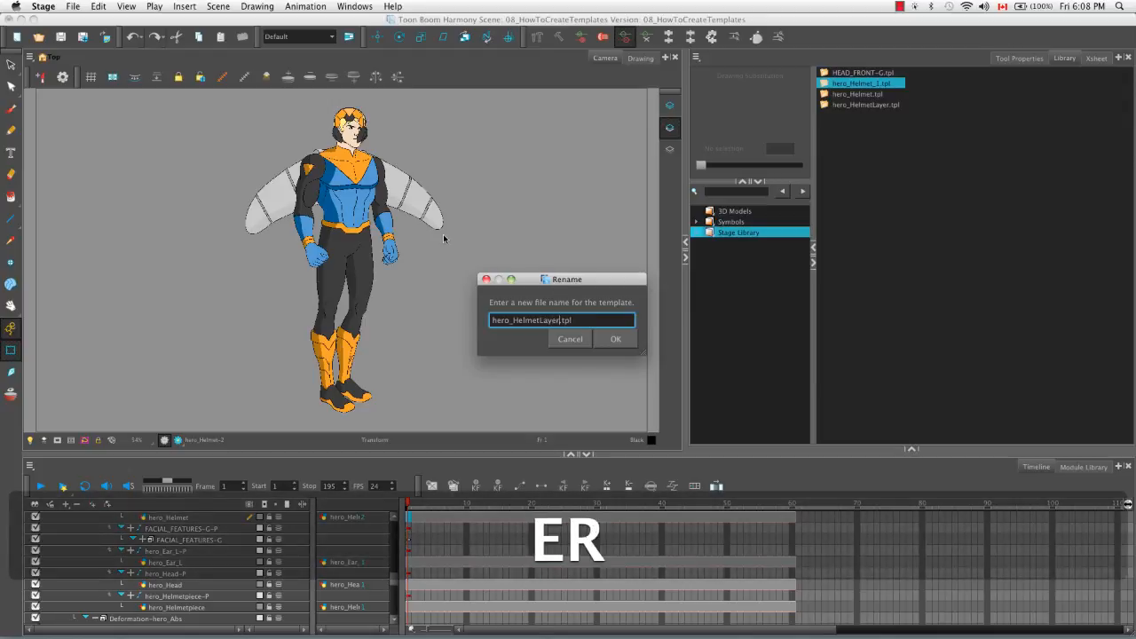
click(616, 340)
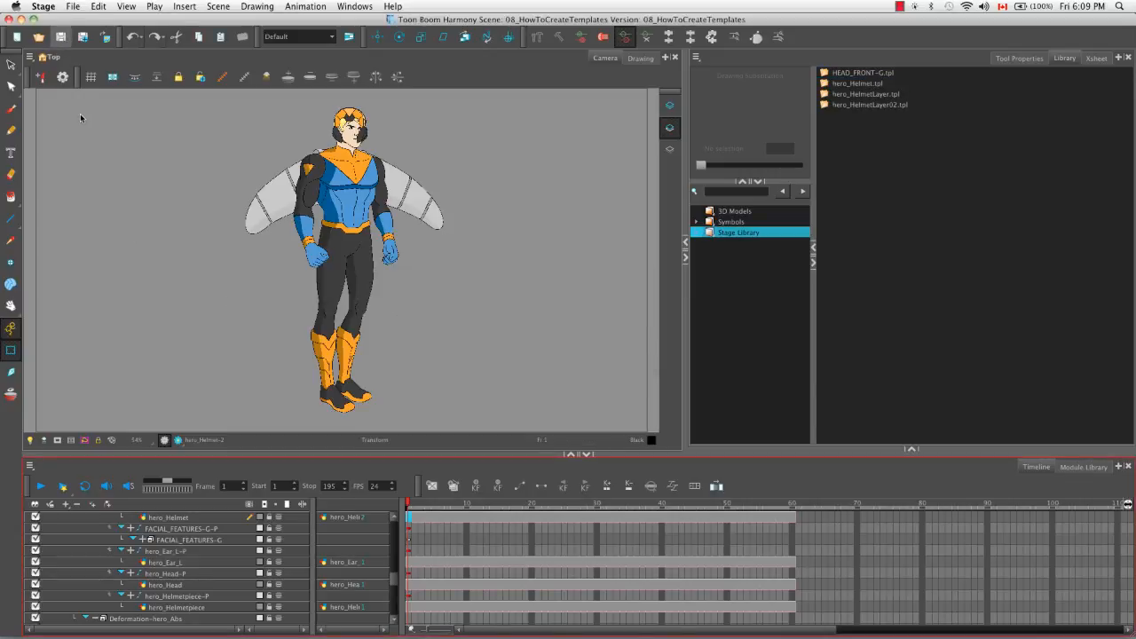
Create a new scene named New with the HDTV_Vertical resolution.
click(14, 37)
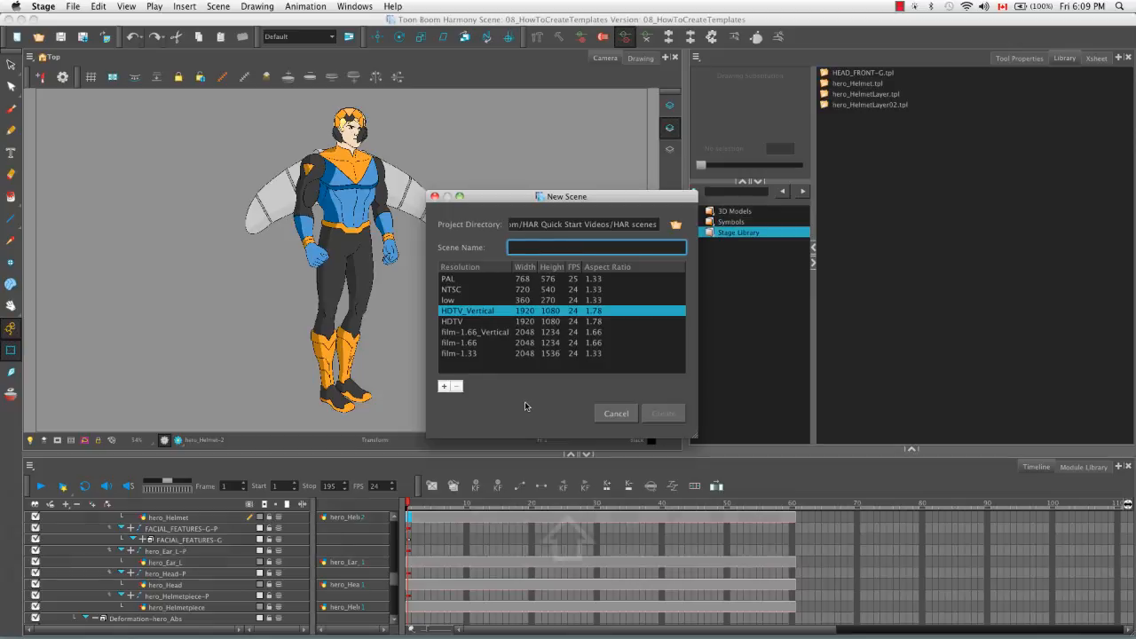
text(New)
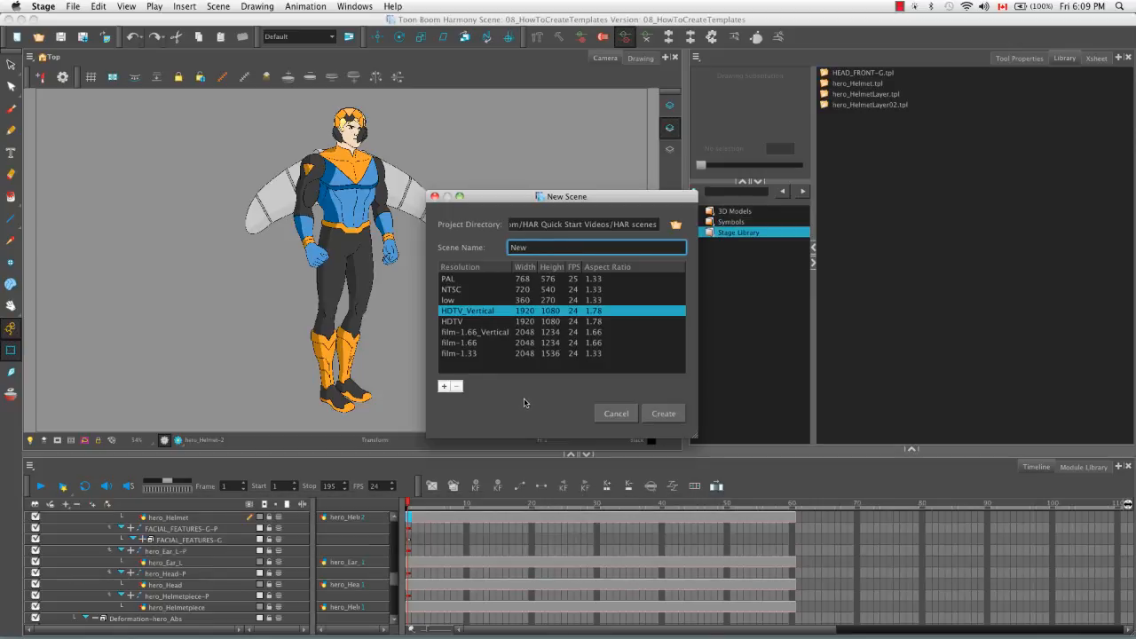
click(664, 415)
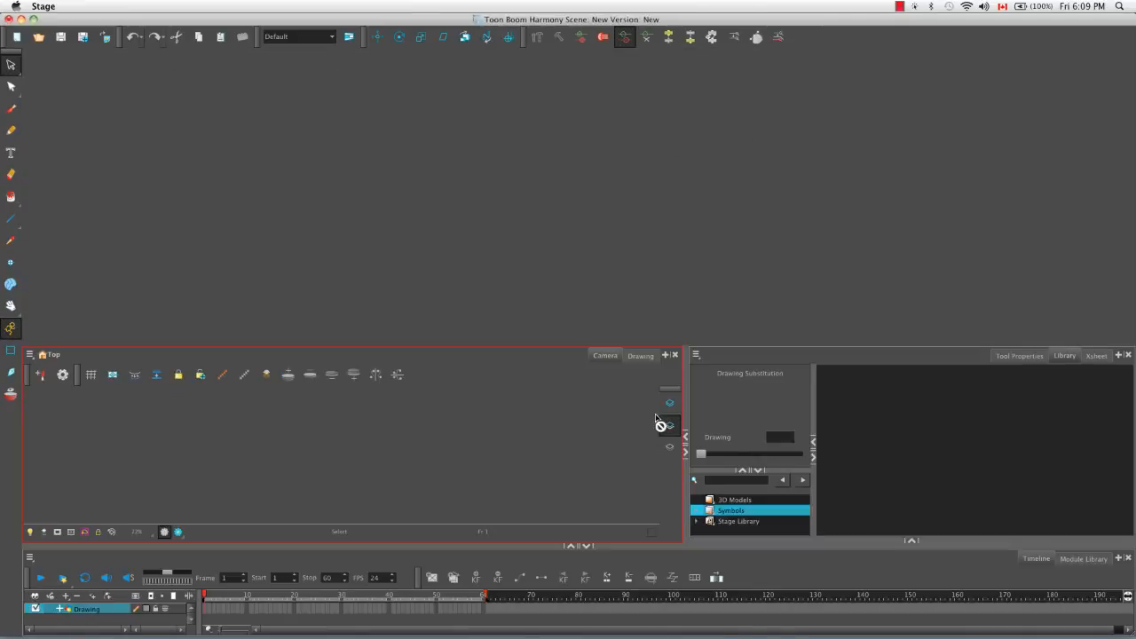
Import hero_HelmetLayer02.tpl from the Stage Library into the timeline as a new layer.
click(735, 236)
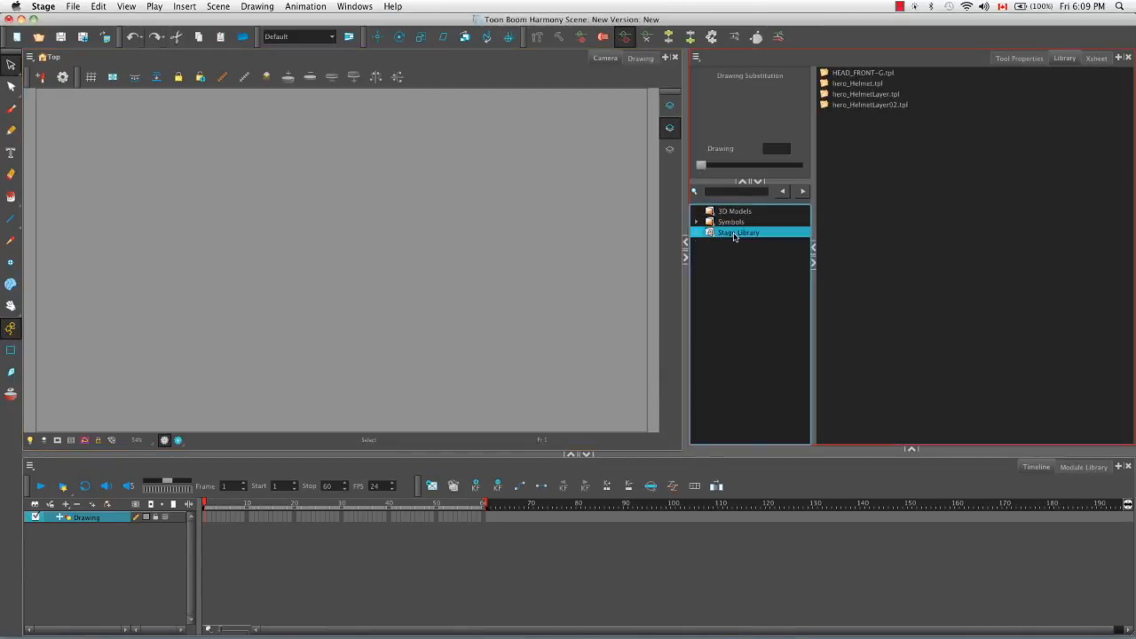
click(885, 106)
mouse_move(885, 106)
mouse_down()
mouse_move(811, 159)
mouse_move(538, 258)
mouse_move(377, 293)
mouse_move(104, 539)
mouse_move(94, 534)
mouse_up()
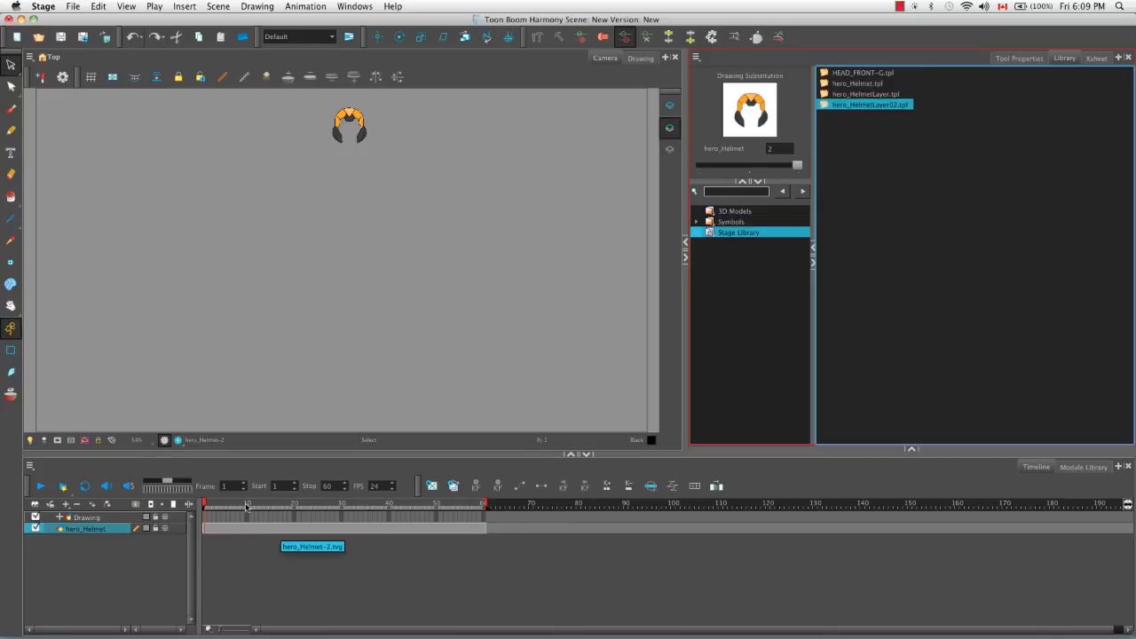
Substitute hero_Helmet's drawing at frame 30 with drawing 1, and check the change by scrubbing back to frame 26.
drag(210, 503, 343, 506)
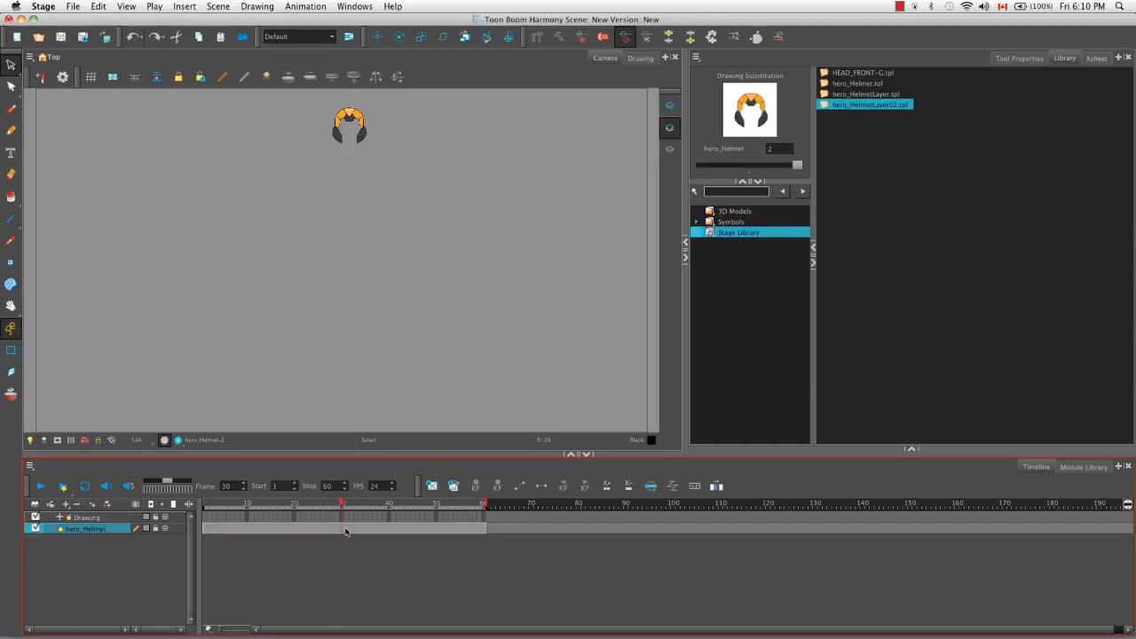
click(343, 529)
click(784, 170)
drag(785, 171, 751, 168)
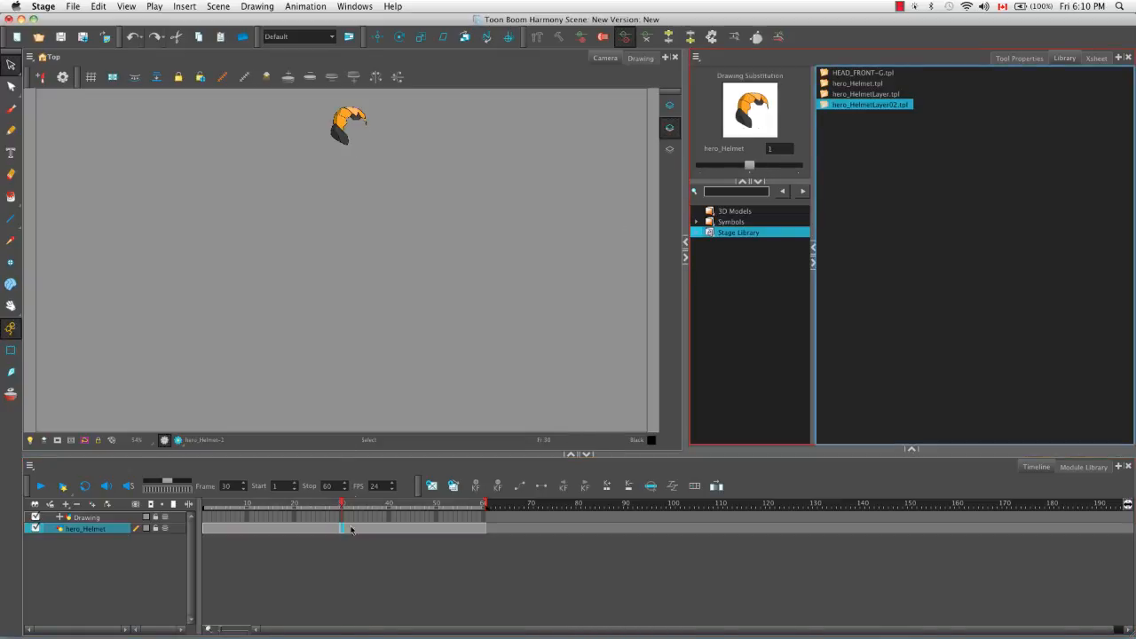
drag(342, 504, 324, 503)
click(347, 556)
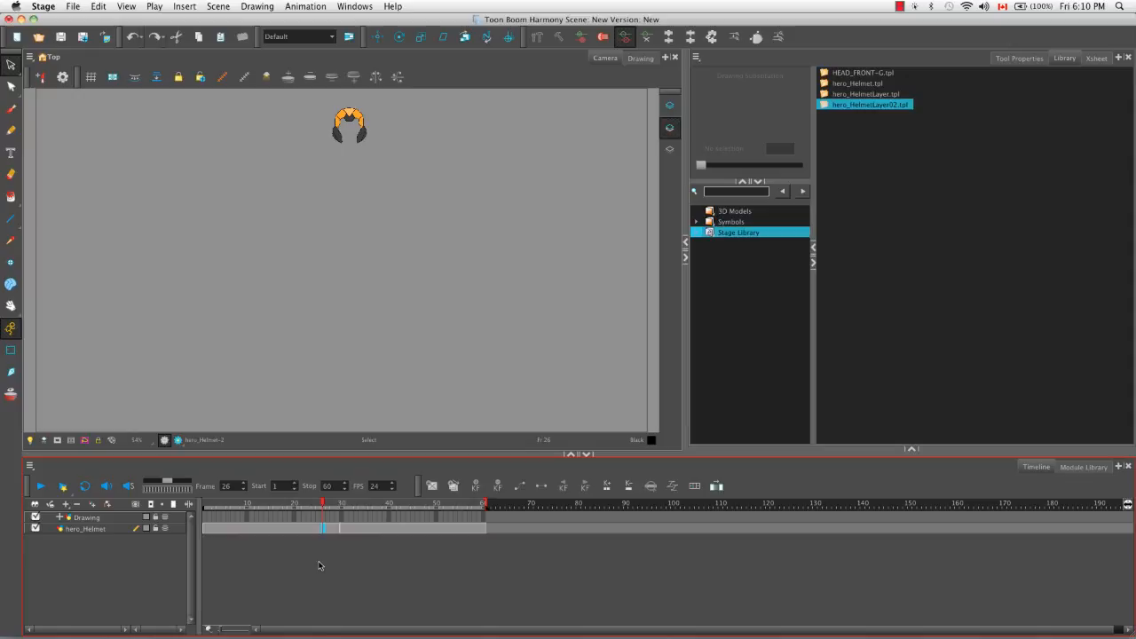
Place hero_Helmet.tpl on the hero_Helmet layer at about frame 11 and scrub through the timeline to check its drawing.
click(865, 86)
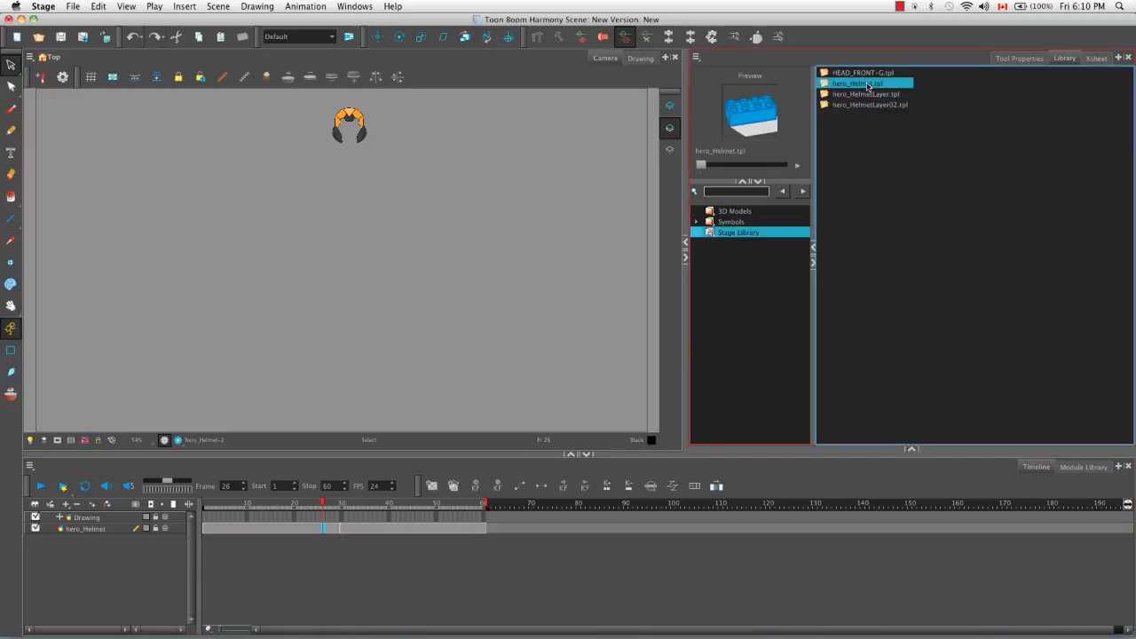
drag(868, 86, 252, 530)
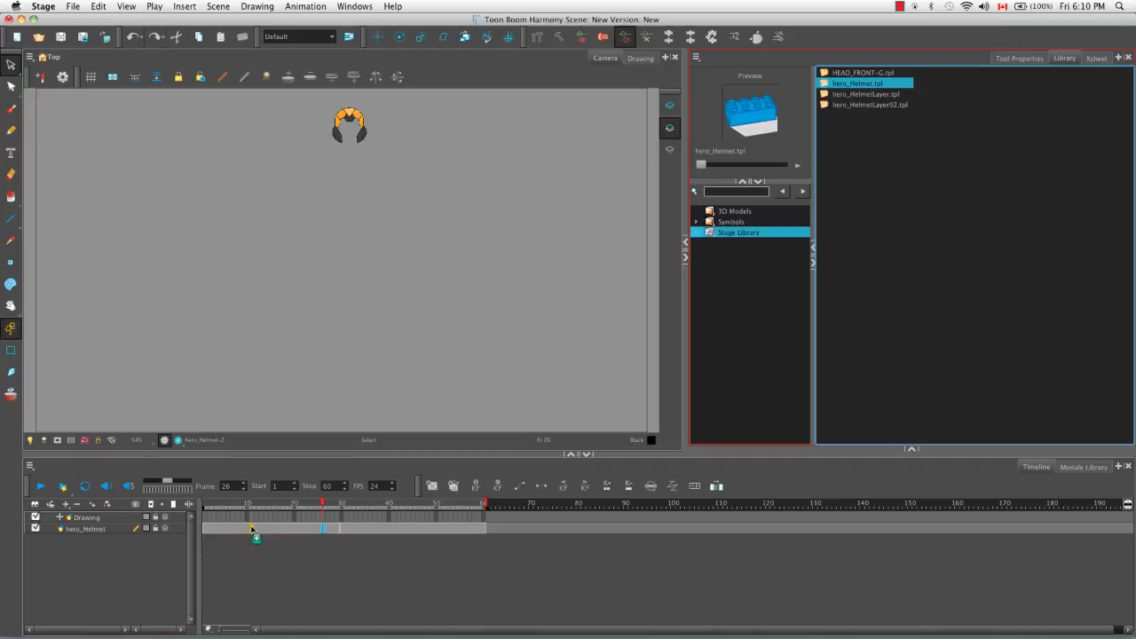
drag(251, 526, 253, 530)
click(237, 504)
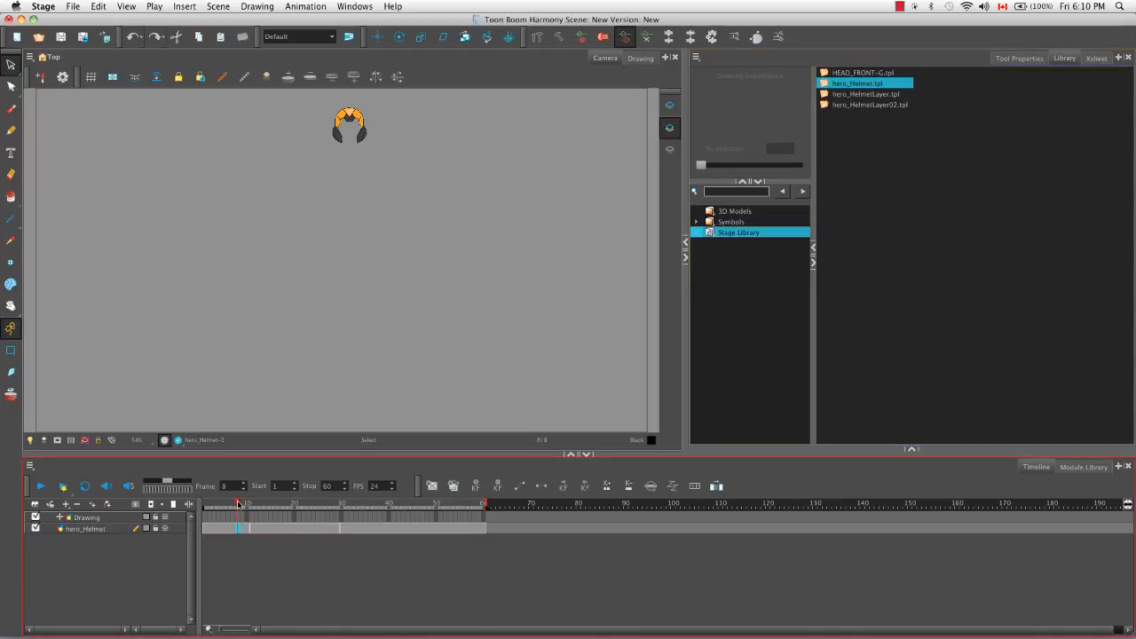
drag(238, 503, 328, 508)
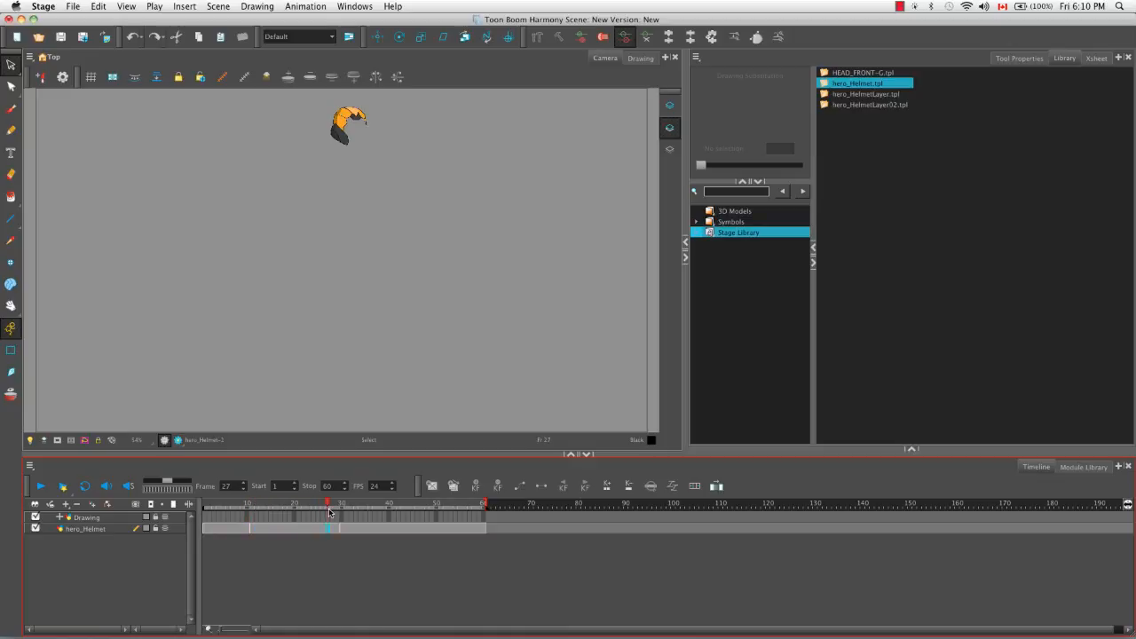
drag(329, 508, 351, 507)
Place hero_Helmet.tpl on the empty Drawing layer at frame 10.
drag(854, 83, 247, 517)
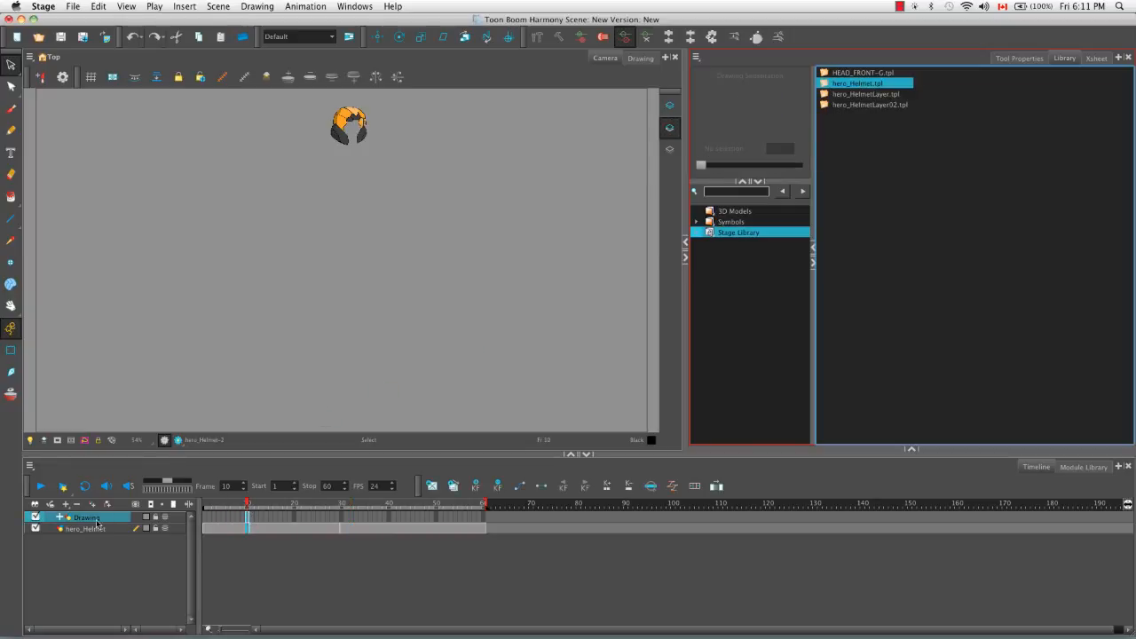
click(129, 552)
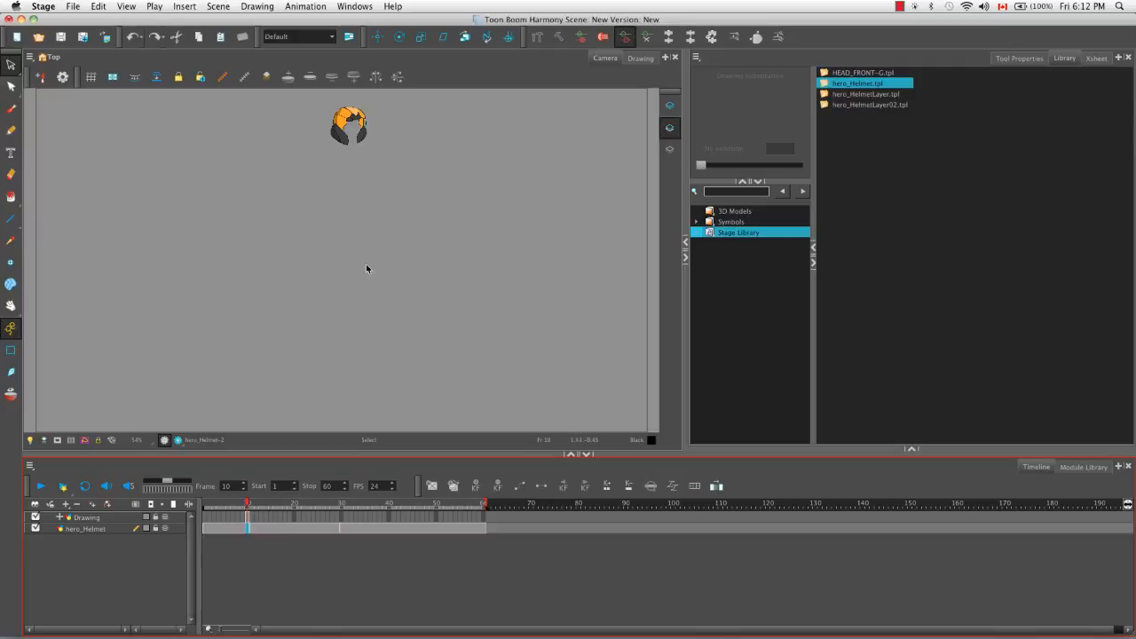
Reopen the recent scene 08_HowToCreateTemplates without saving the changes in the New scene.
click(73, 6)
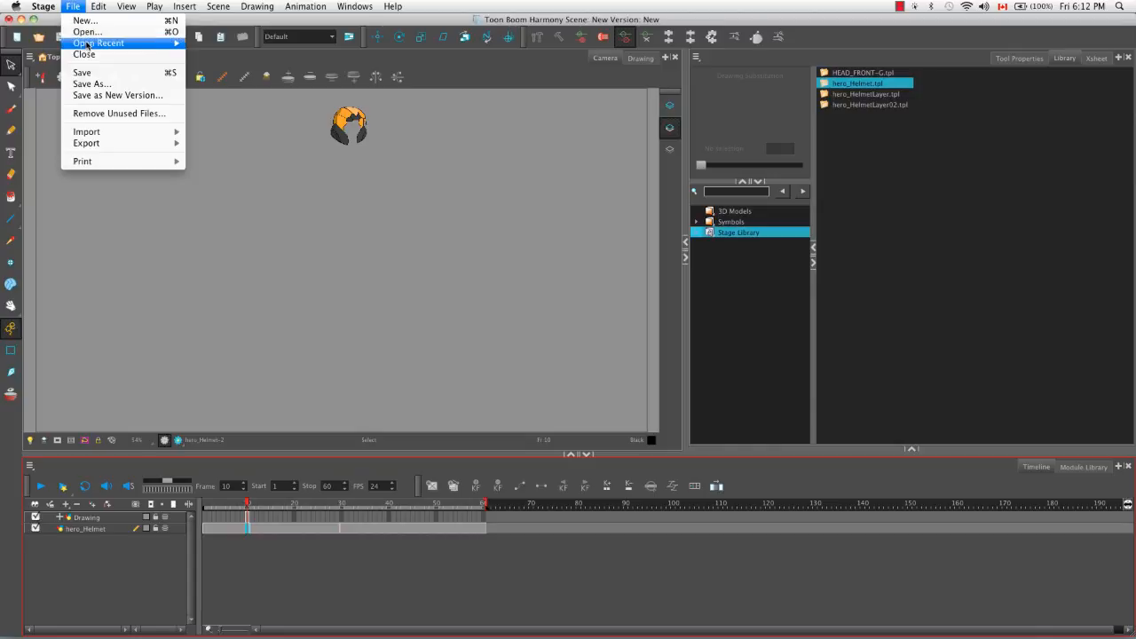
mouse_move(140, 46)
click(224, 44)
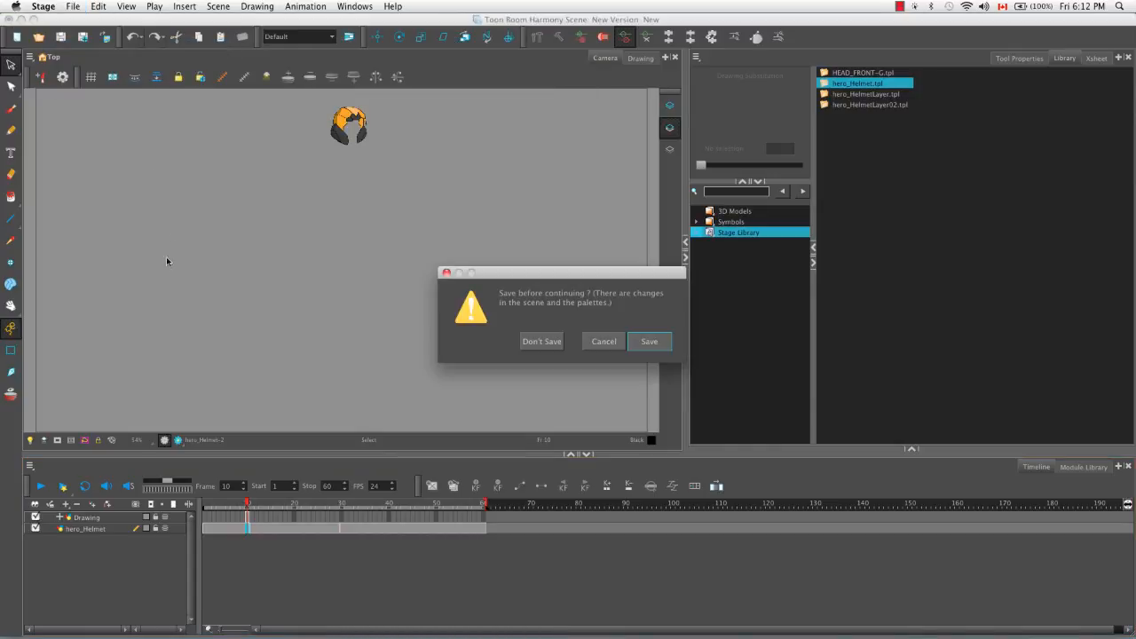
click(542, 341)
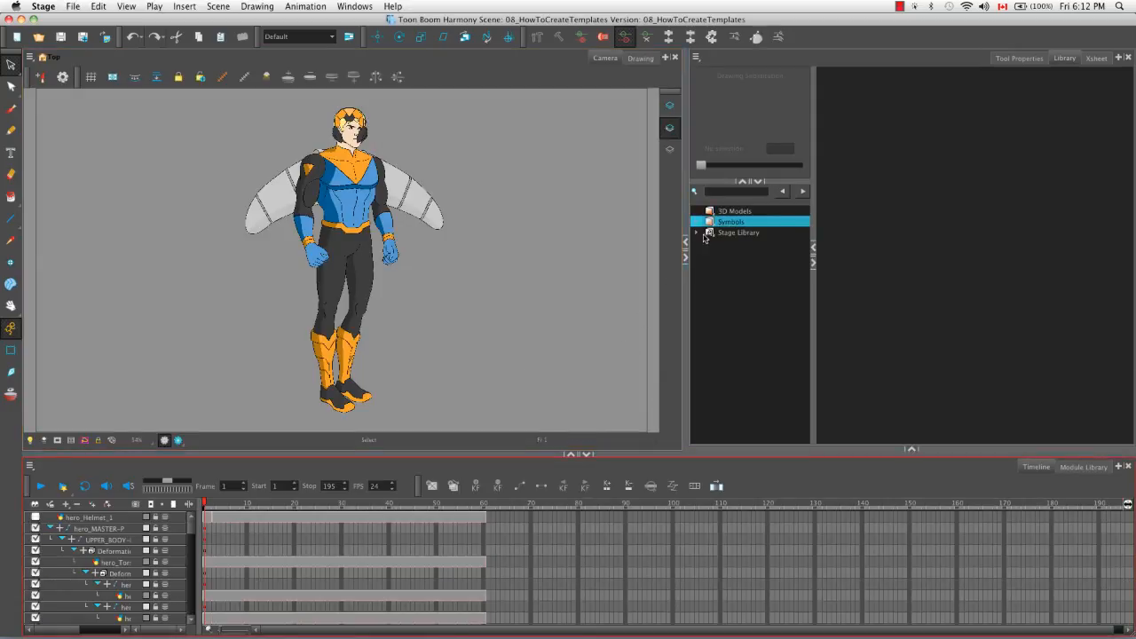
Browse the Stage Library's folders, collapse them and list the templates stored in the Stage Library.
click(701, 236)
click(698, 234)
click(698, 233)
click(698, 233)
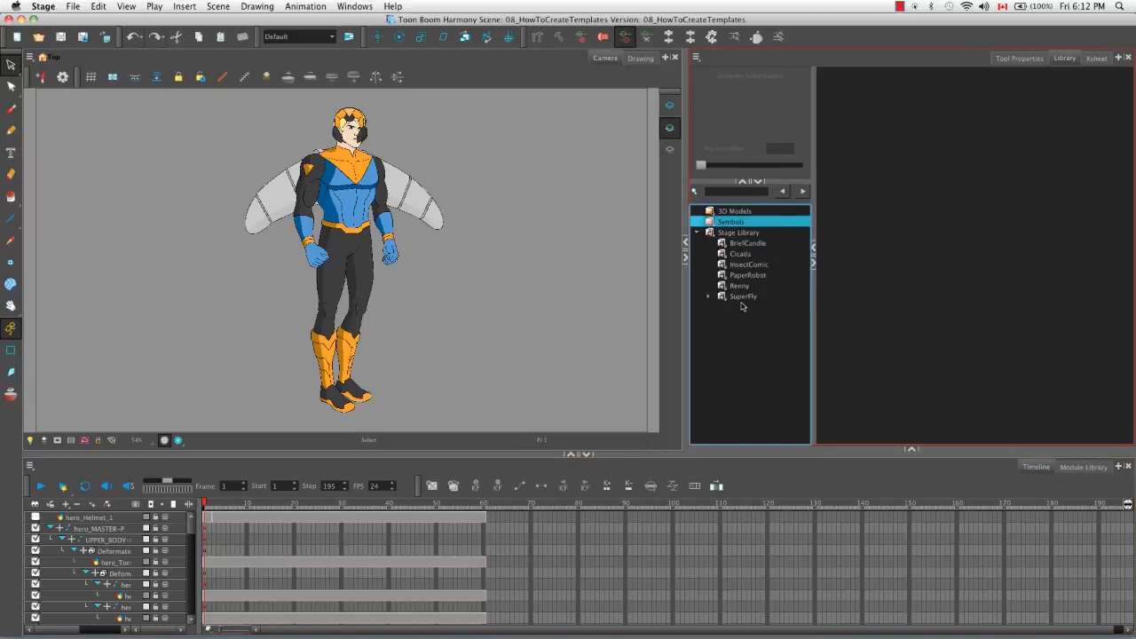
click(743, 298)
click(711, 233)
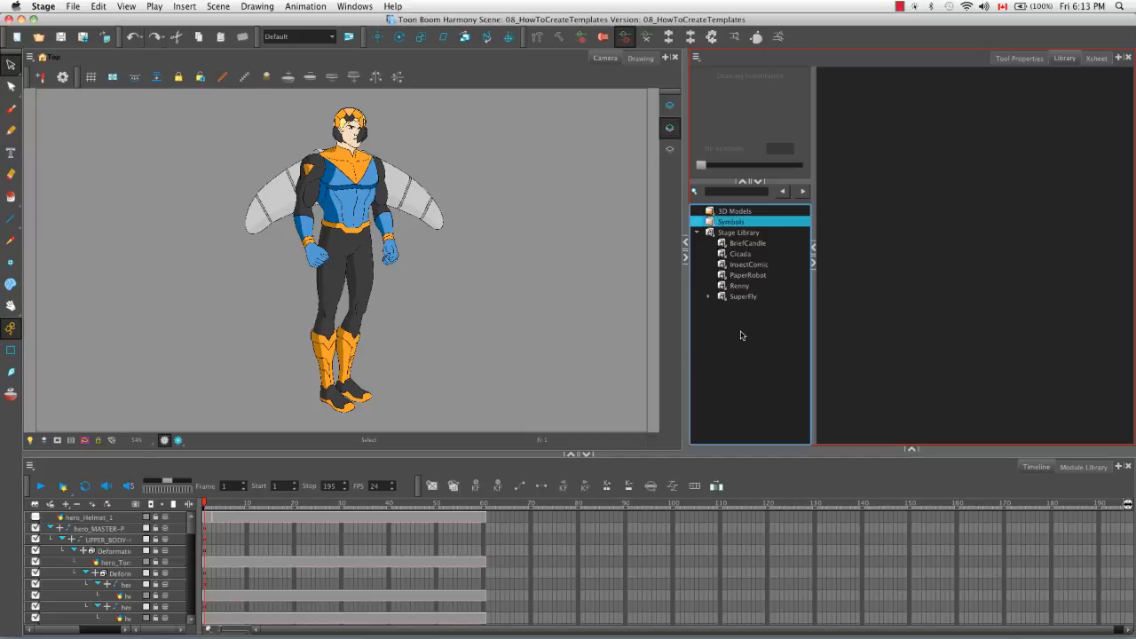
click(697, 233)
click(723, 232)
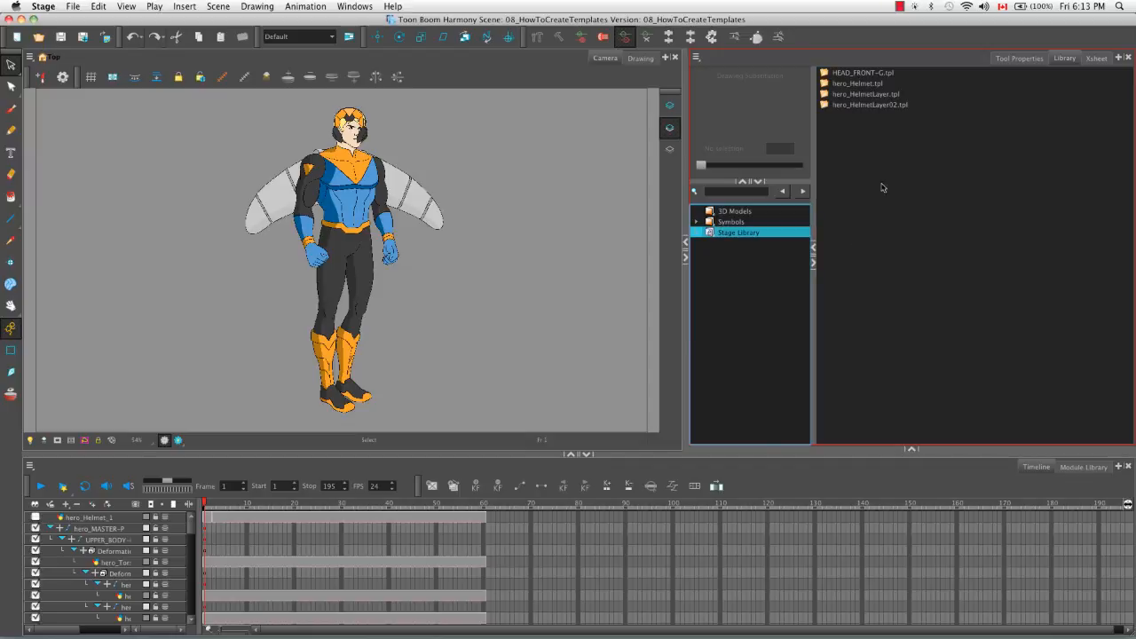
Collapse the hero_MASTER-P hierarchy and import HEAD_FRONT-G.tpl as a layer group at the top of the timeline.
click(874, 74)
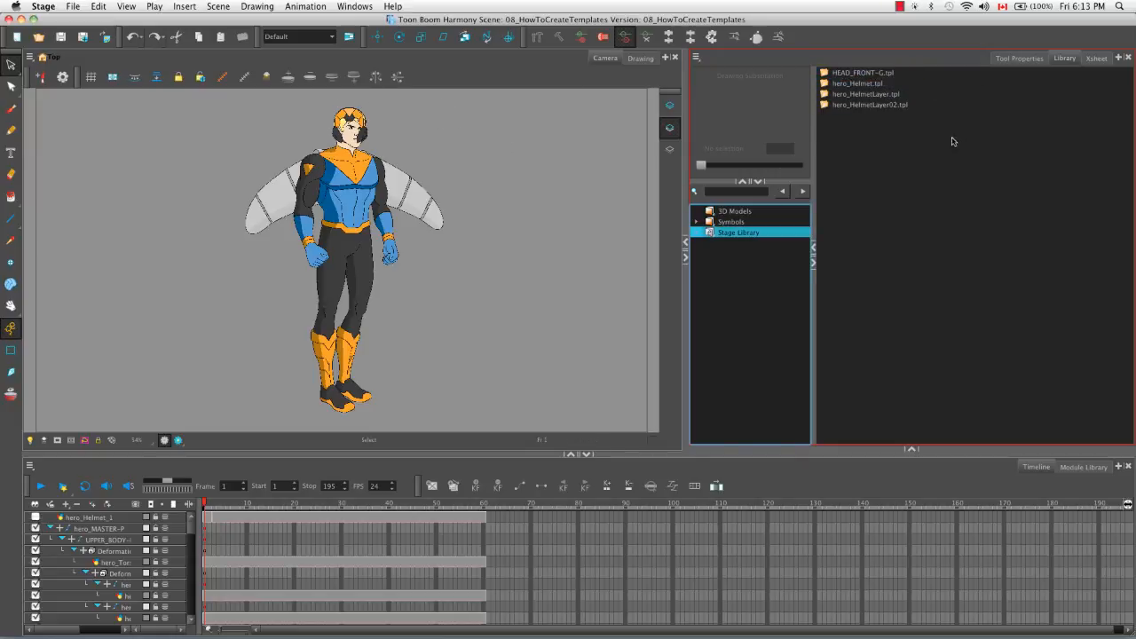
click(49, 528)
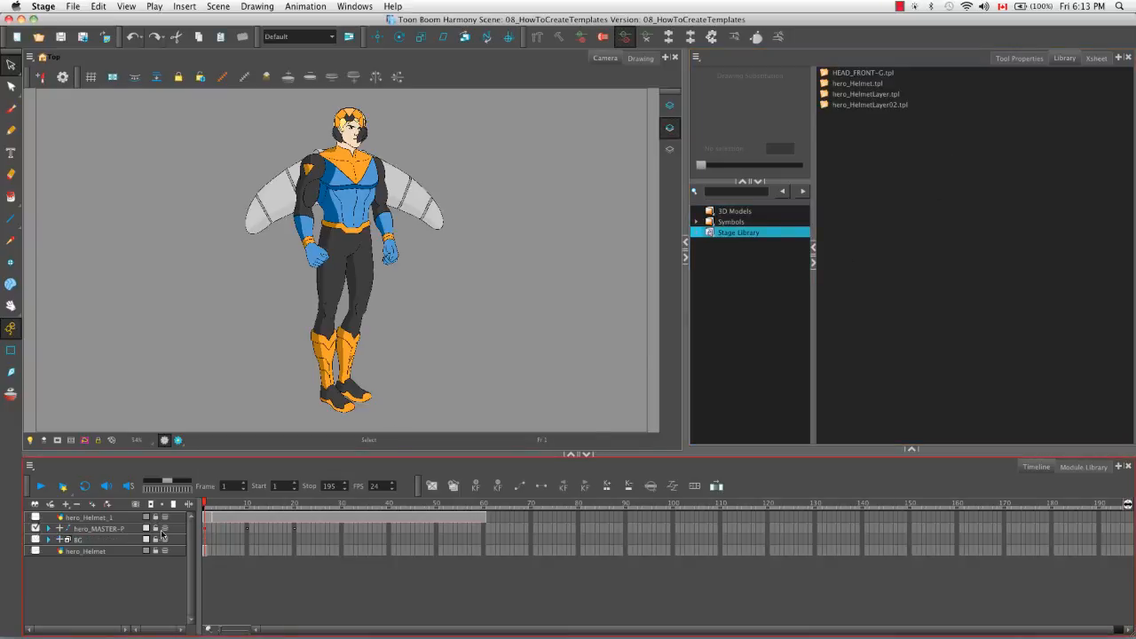
click(869, 74)
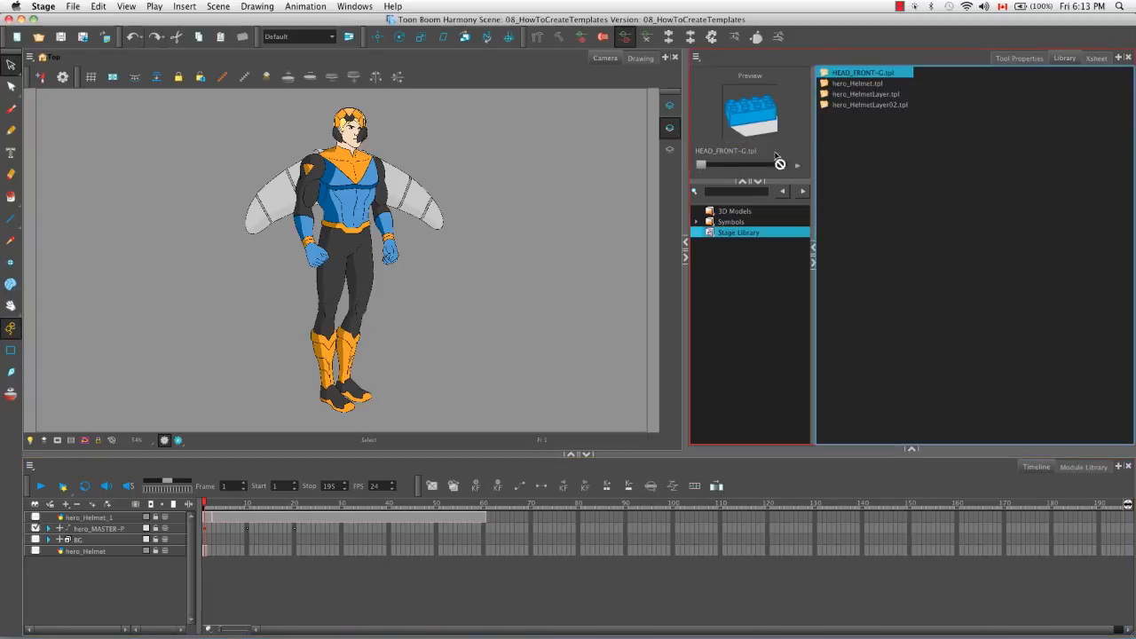
drag(149, 474, 88, 515)
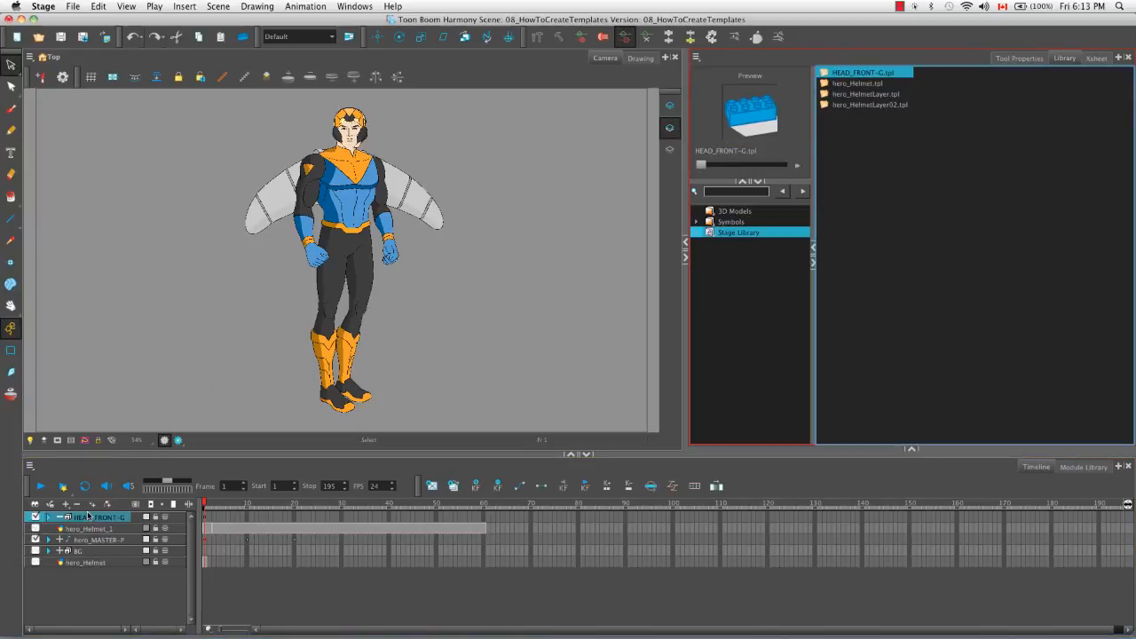
click(143, 408)
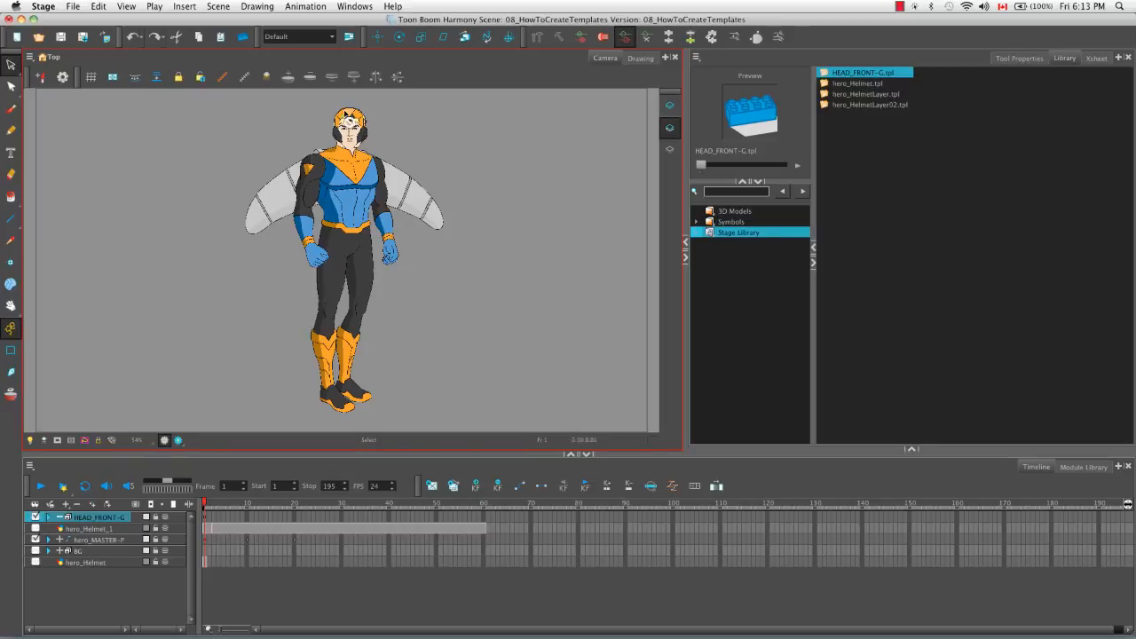
Hide hero_MASTER-P, expand HEAD_FRONT-G and compare its layer structure with the HEAD-G group inside hero_MASTER-P.
click(36, 539)
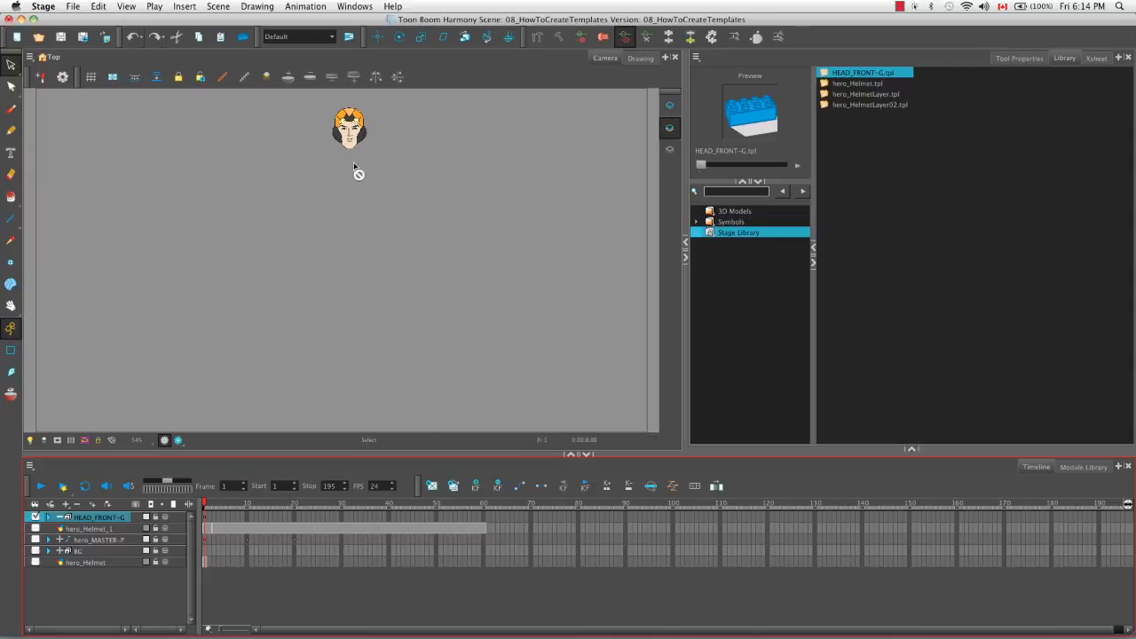
click(49, 518)
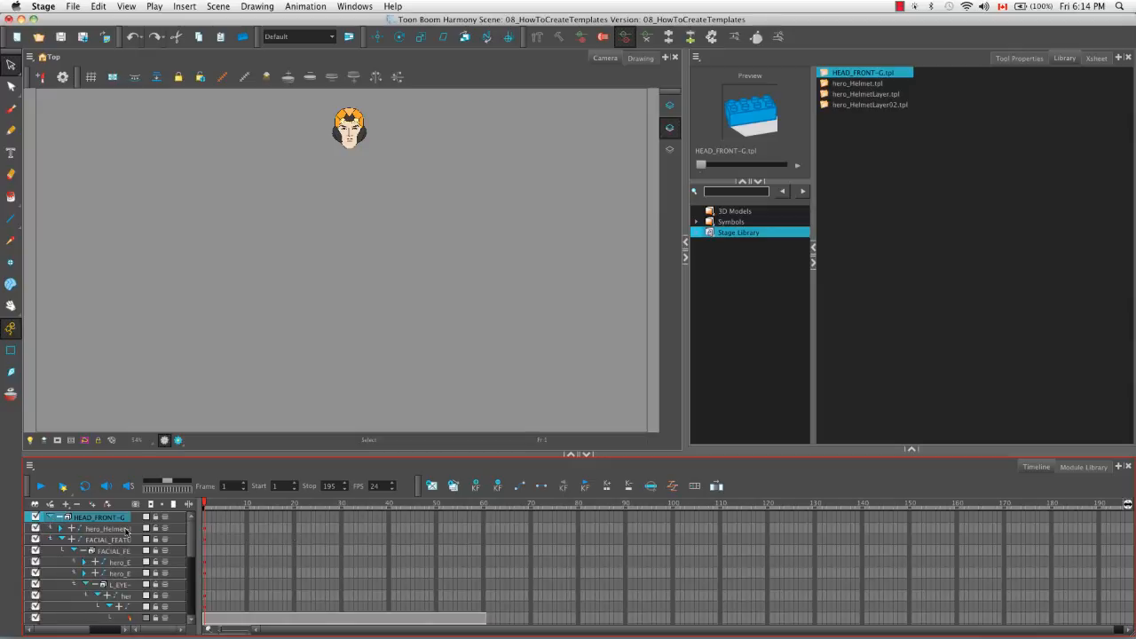
drag(201, 504, 300, 505)
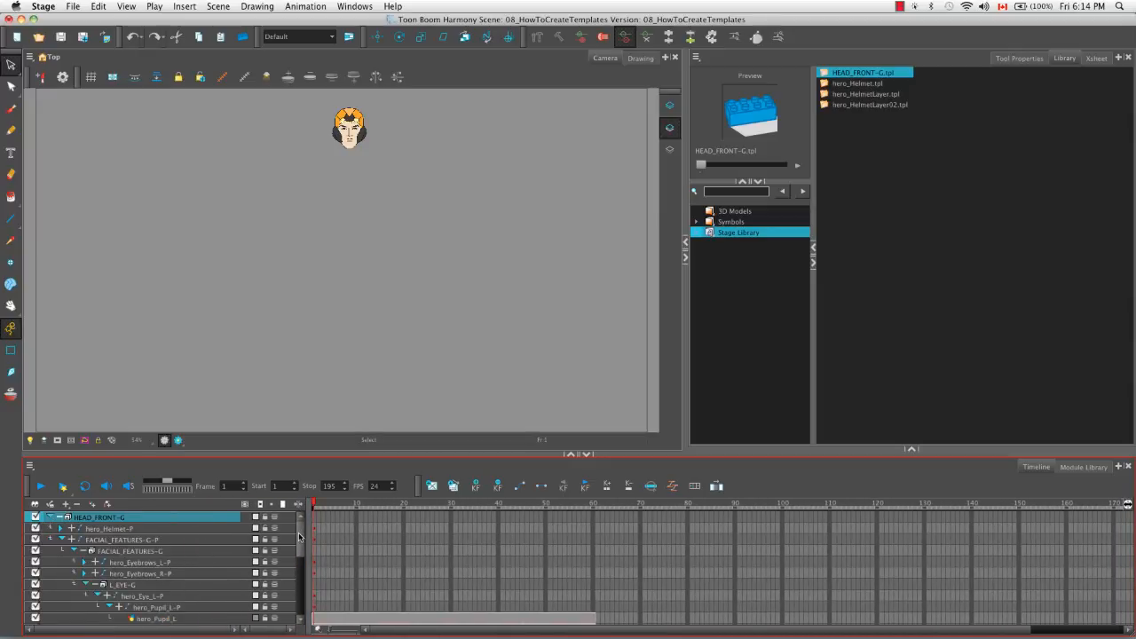
drag(299, 535, 303, 605)
click(50, 598)
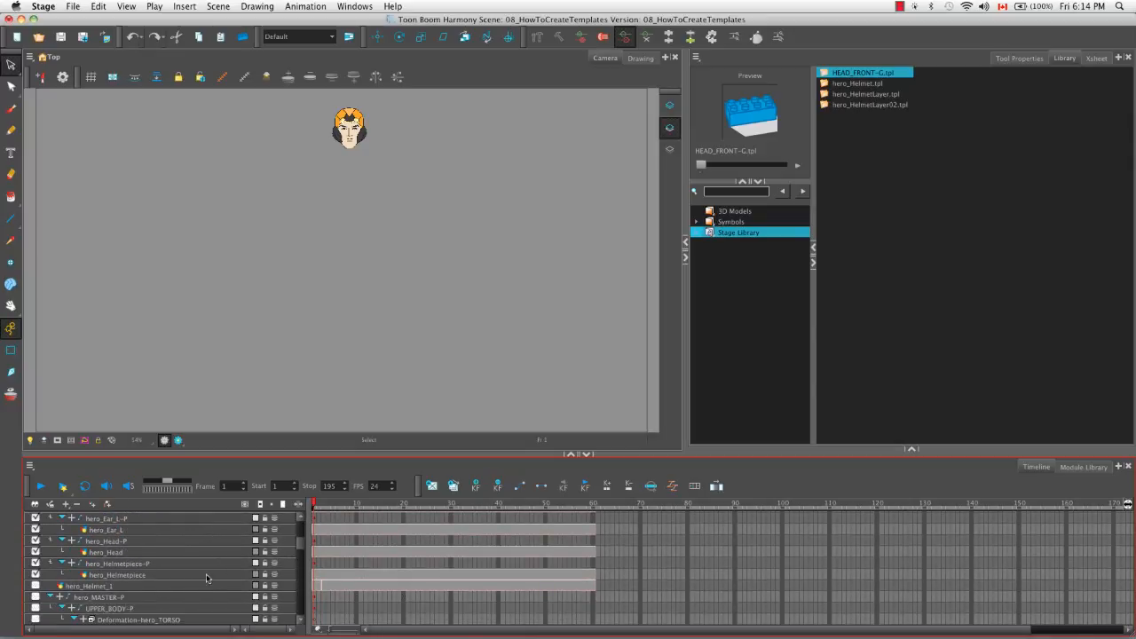
drag(301, 545, 300, 588)
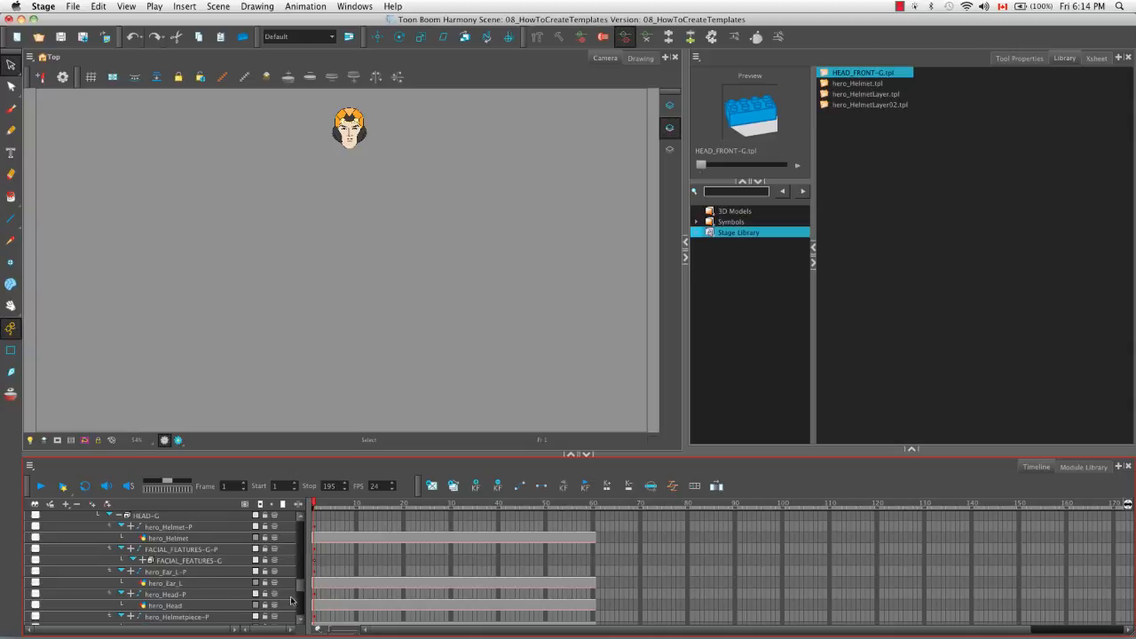
drag(300, 590, 300, 524)
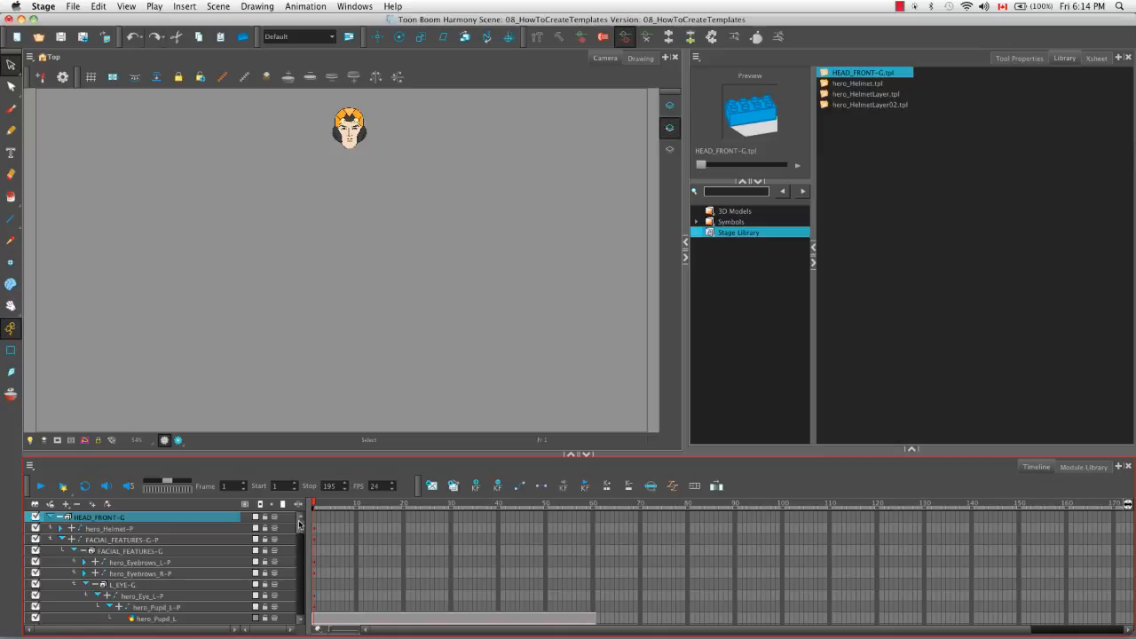
Collapse both hierarchies, delete the HEAD_FRONT-G group and show hero_MASTER-P again.
click(51, 517)
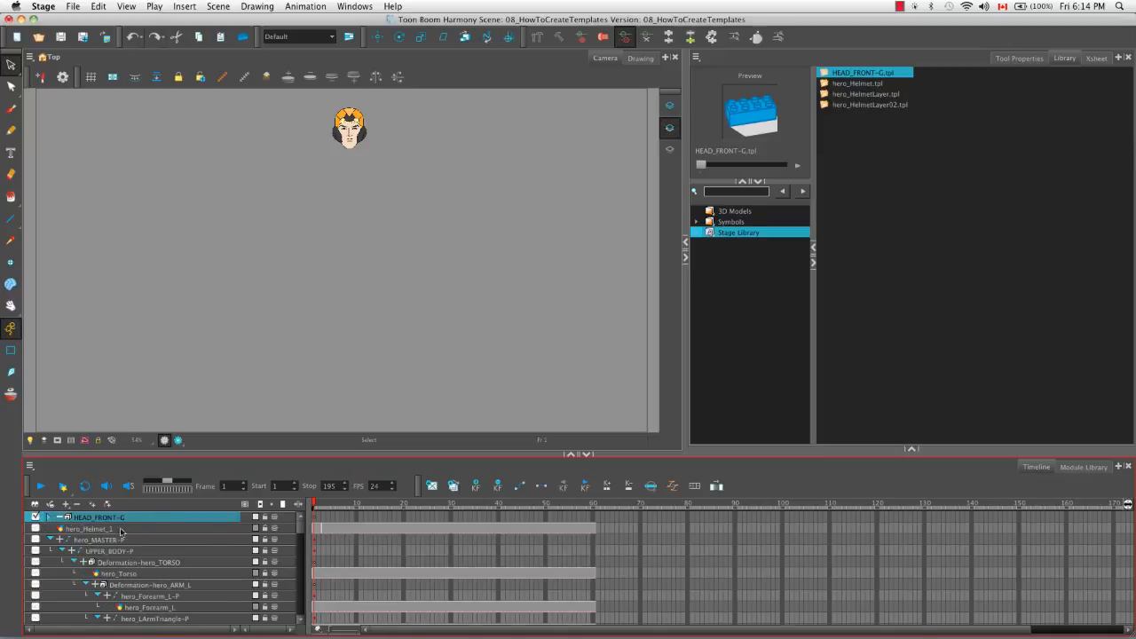
click(50, 540)
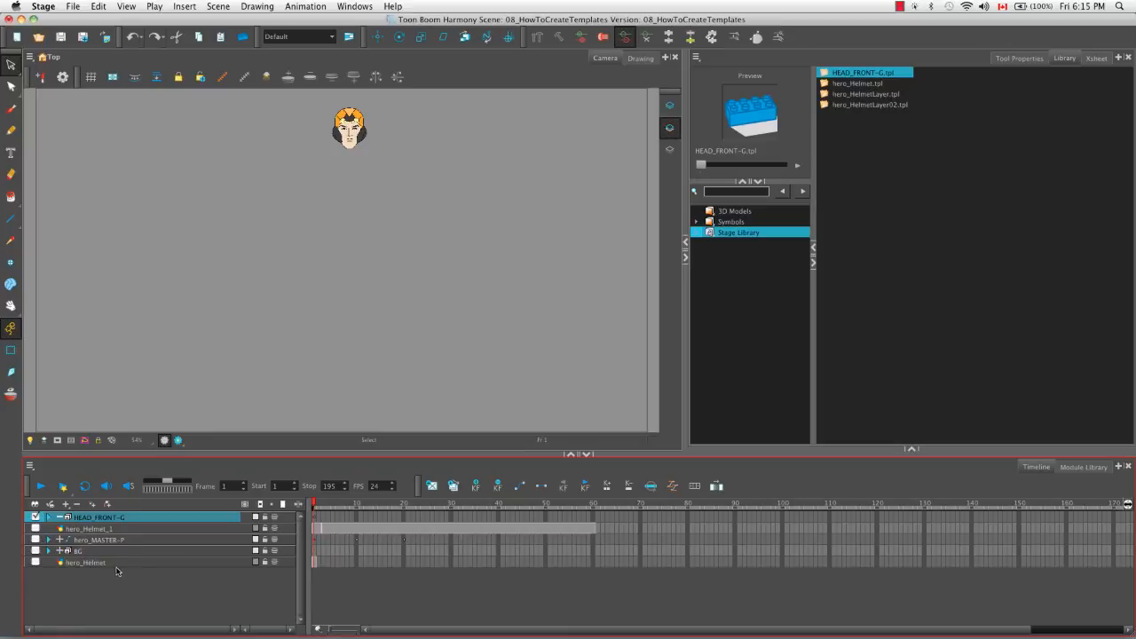
click(76, 504)
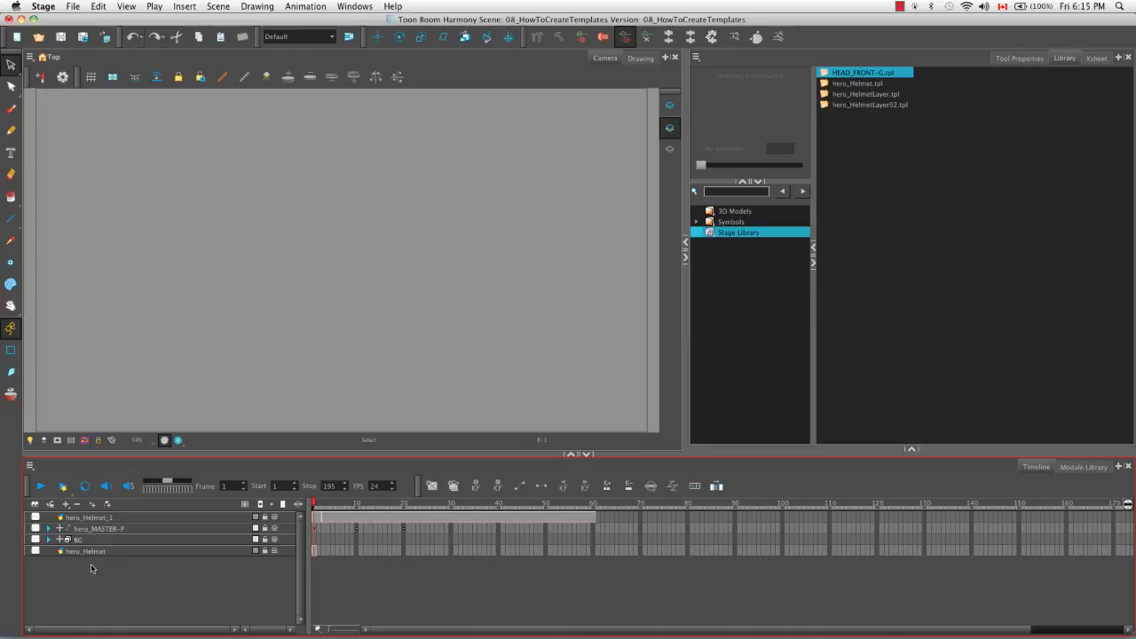
click(35, 528)
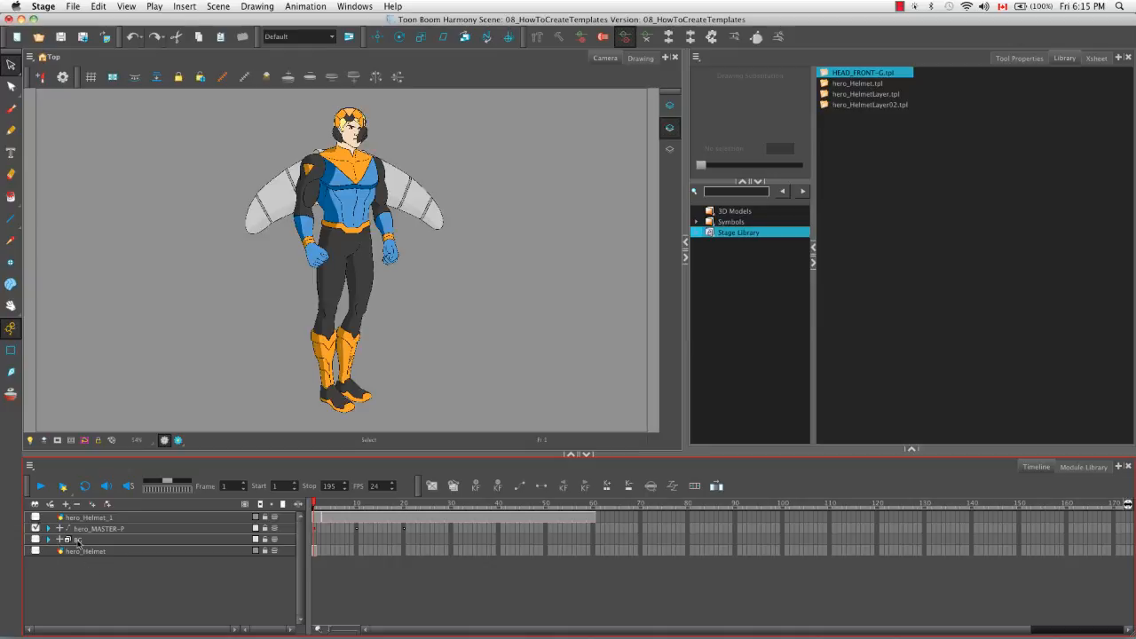
Expand the hero_MASTER-P hierarchy and import HEAD_FRONT-G.tpl onto its existing HEAD-G group at frame 27.
click(48, 529)
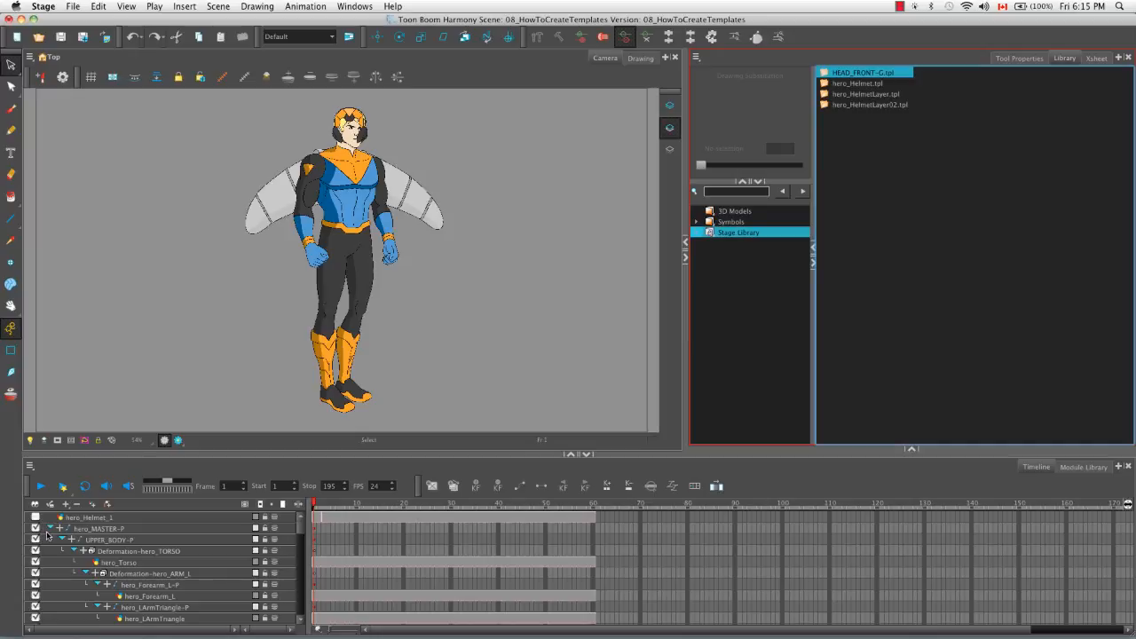
drag(303, 528, 300, 573)
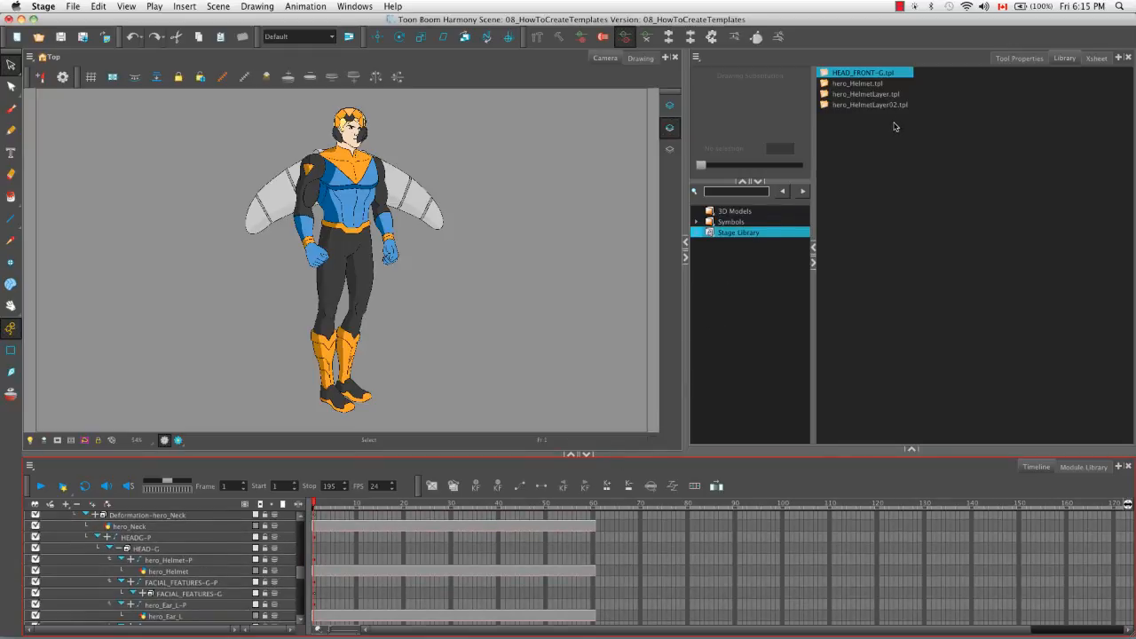
drag(837, 72, 432, 544)
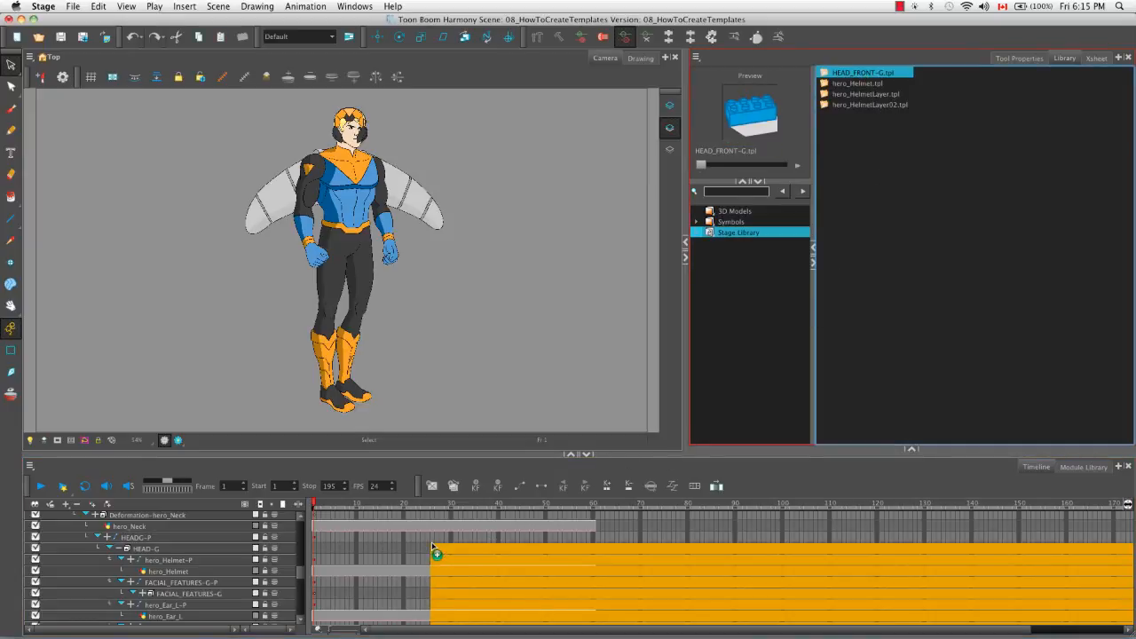
drag(432, 544, 434, 546)
drag(432, 543, 439, 516)
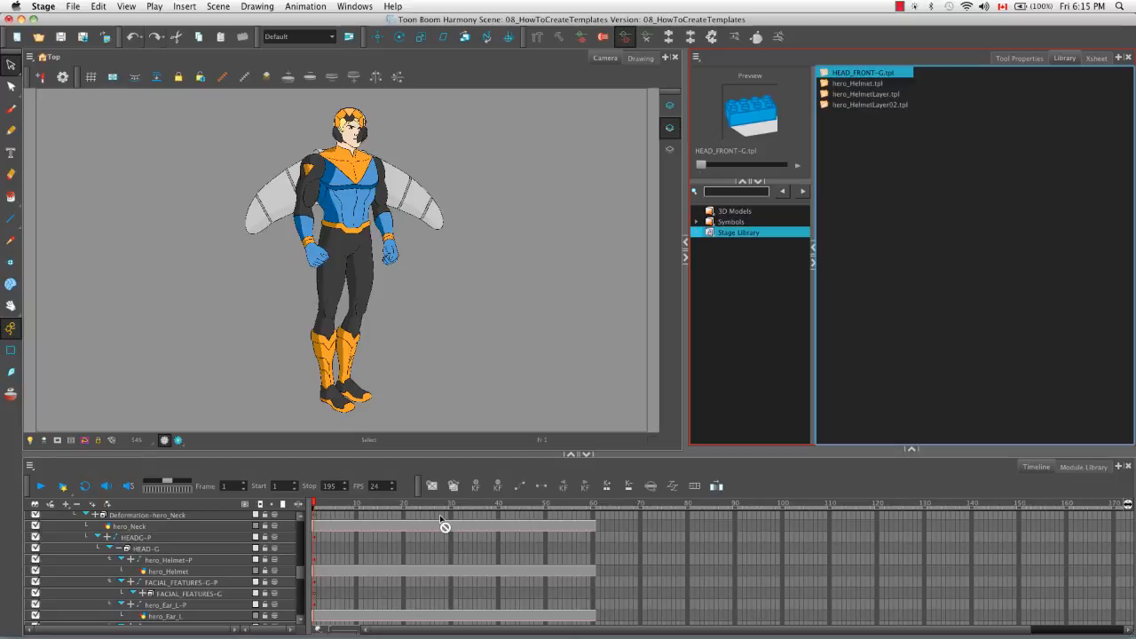
drag(444, 527, 438, 559)
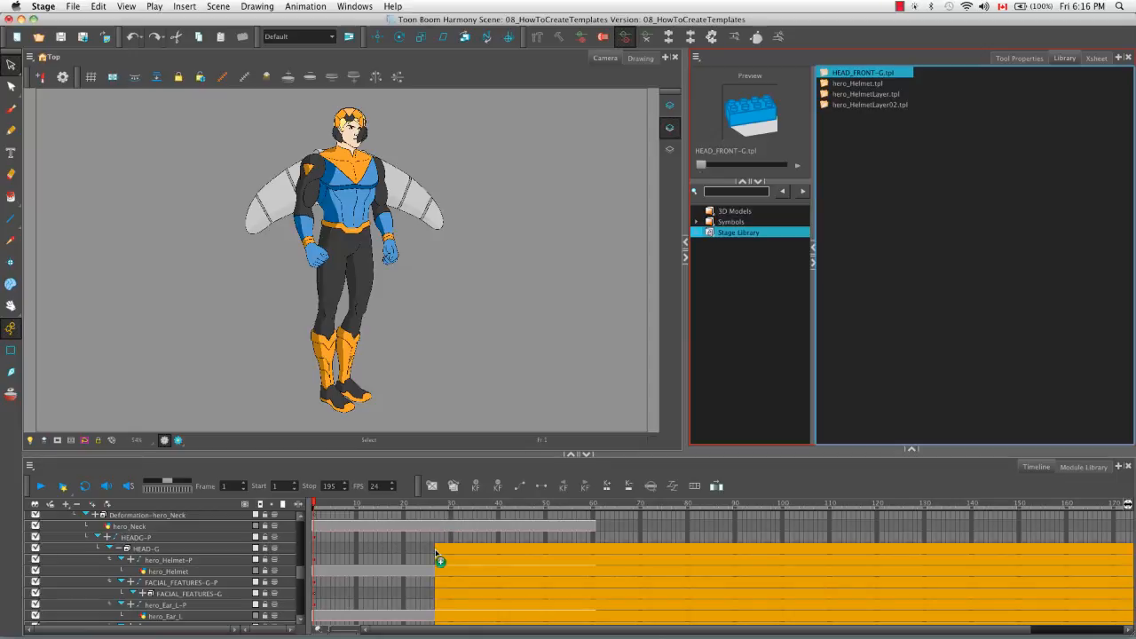
drag(439, 560, 436, 556)
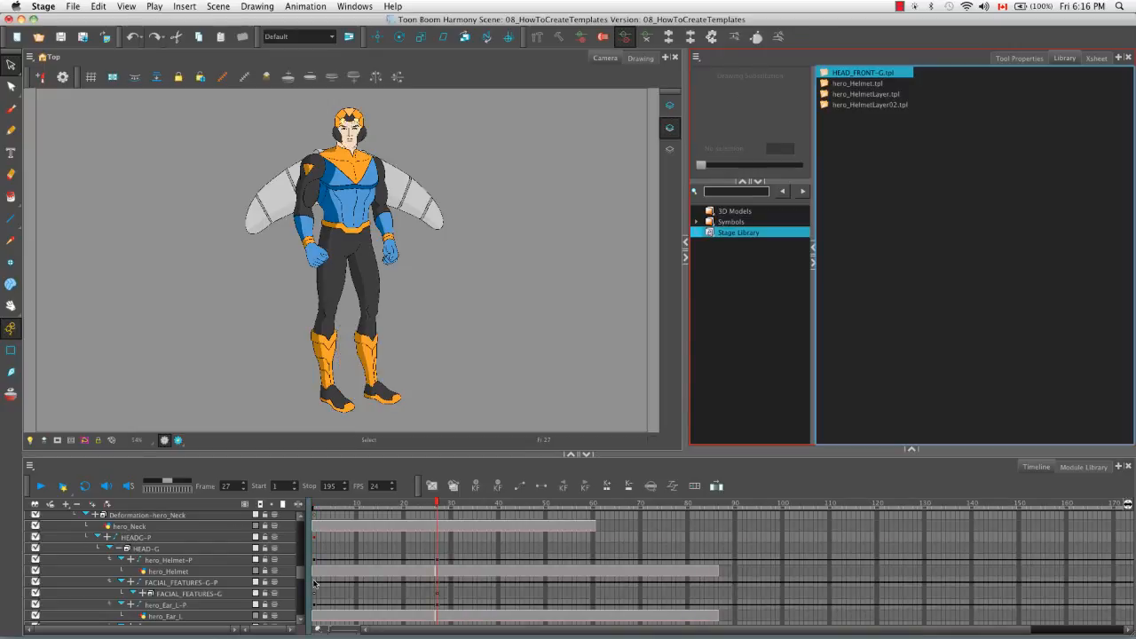
Select the hero's helmet with the Transform tool, show the timeline's drawing data and set hero_Helmet's drawing to 1 at frame 1.
drag(436, 506, 421, 505)
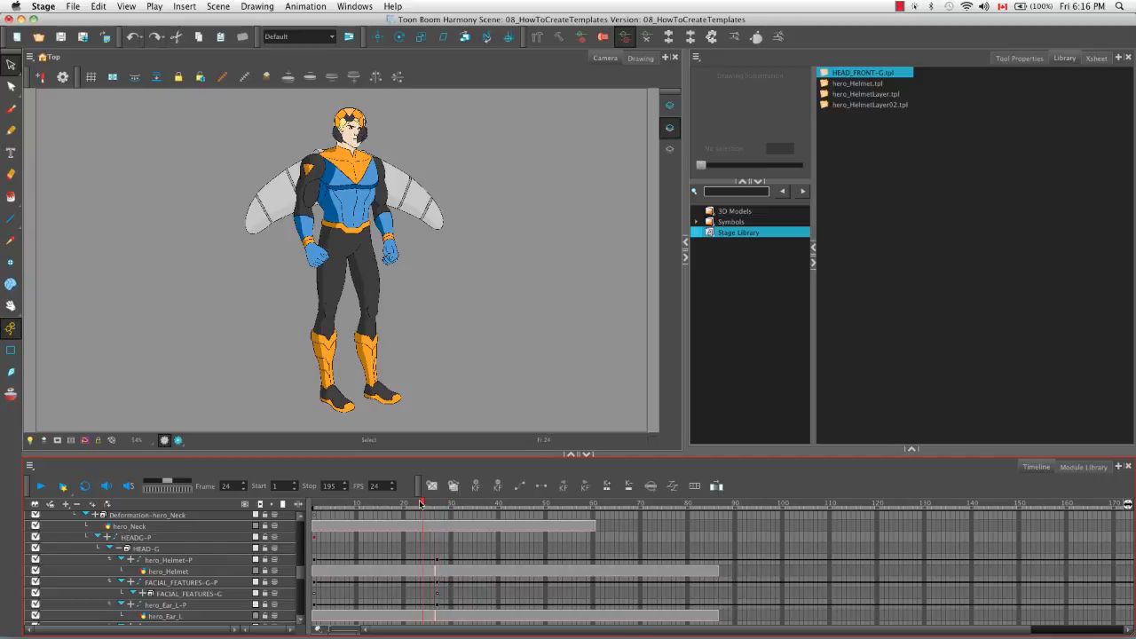
mouse_move(420, 504)
mouse_down()
mouse_move(443, 504)
mouse_move(429, 503)
mouse_up()
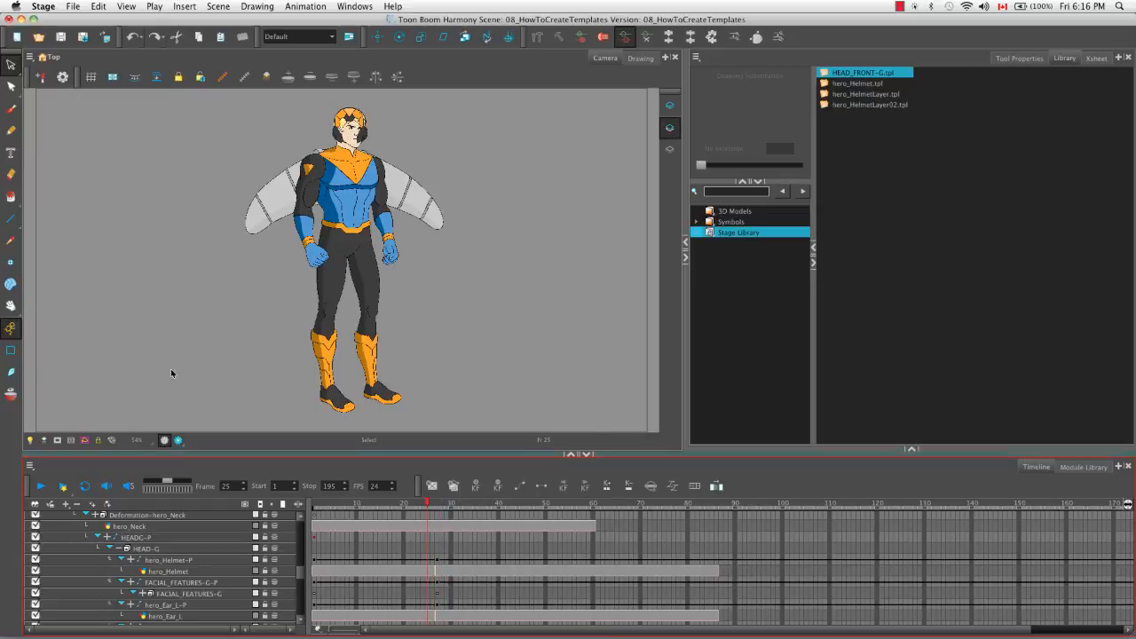
click(11, 350)
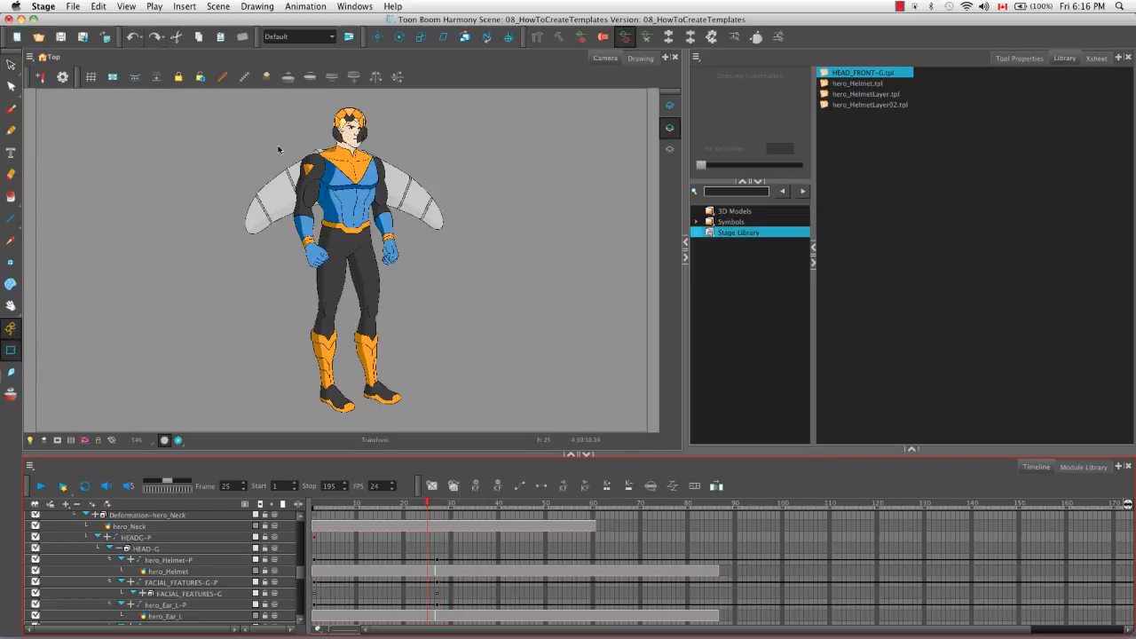
click(357, 118)
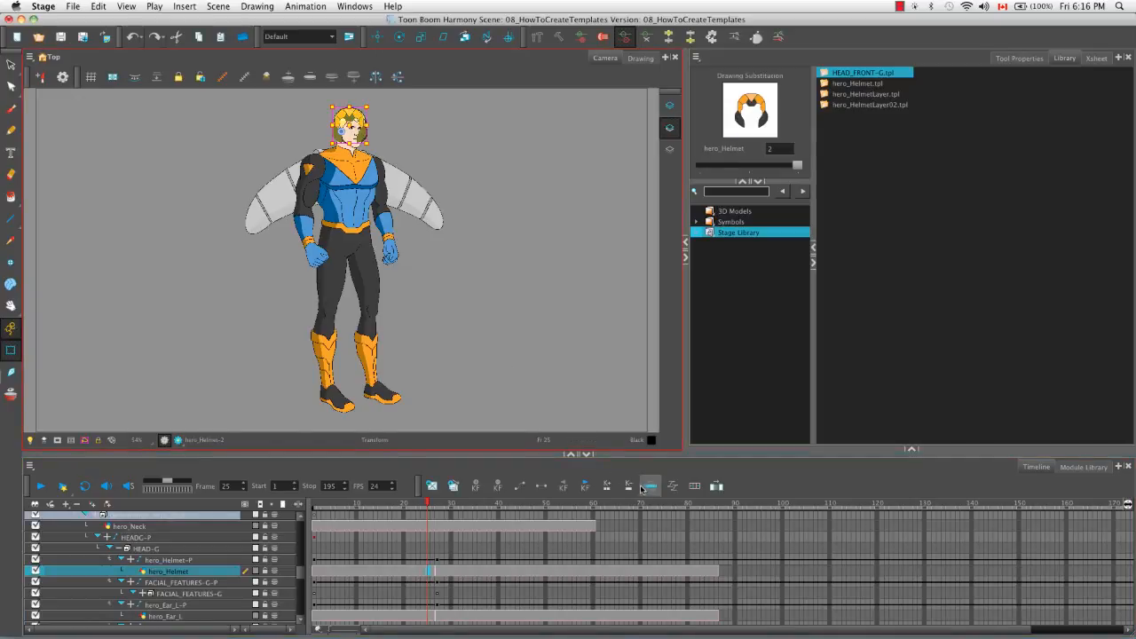
scroll(648, 484, down, 2)
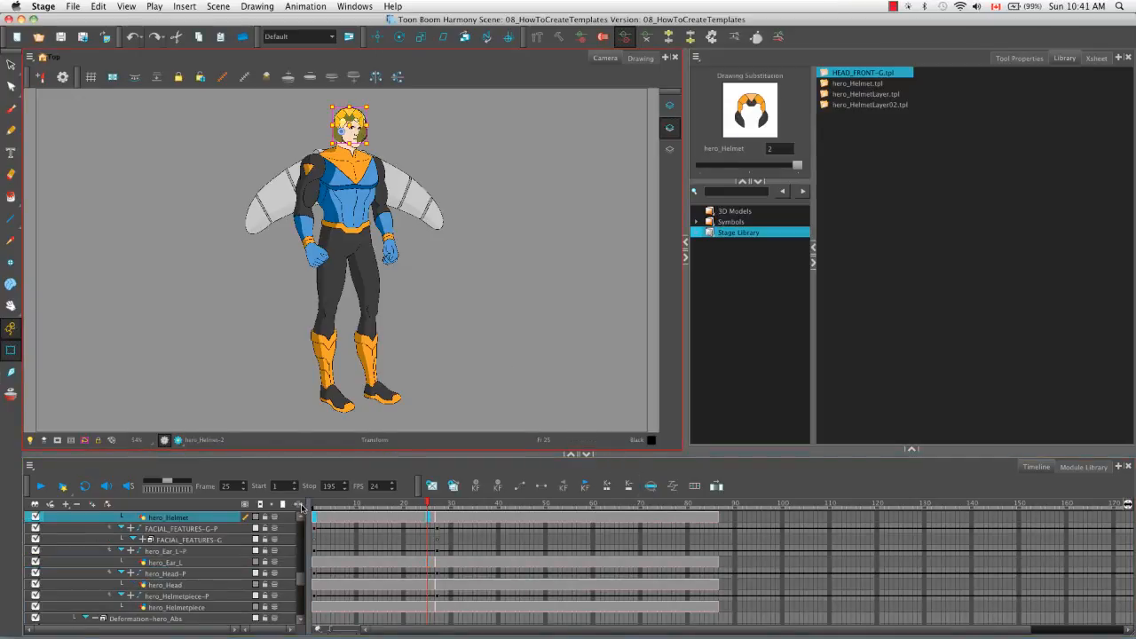
click(300, 505)
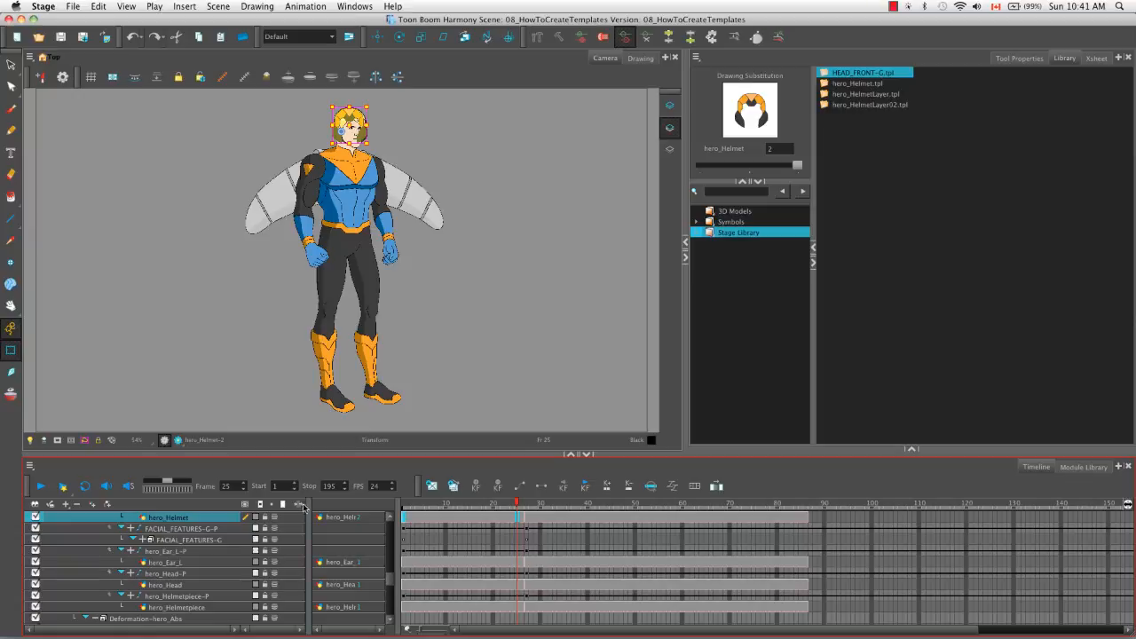
drag(517, 505, 404, 504)
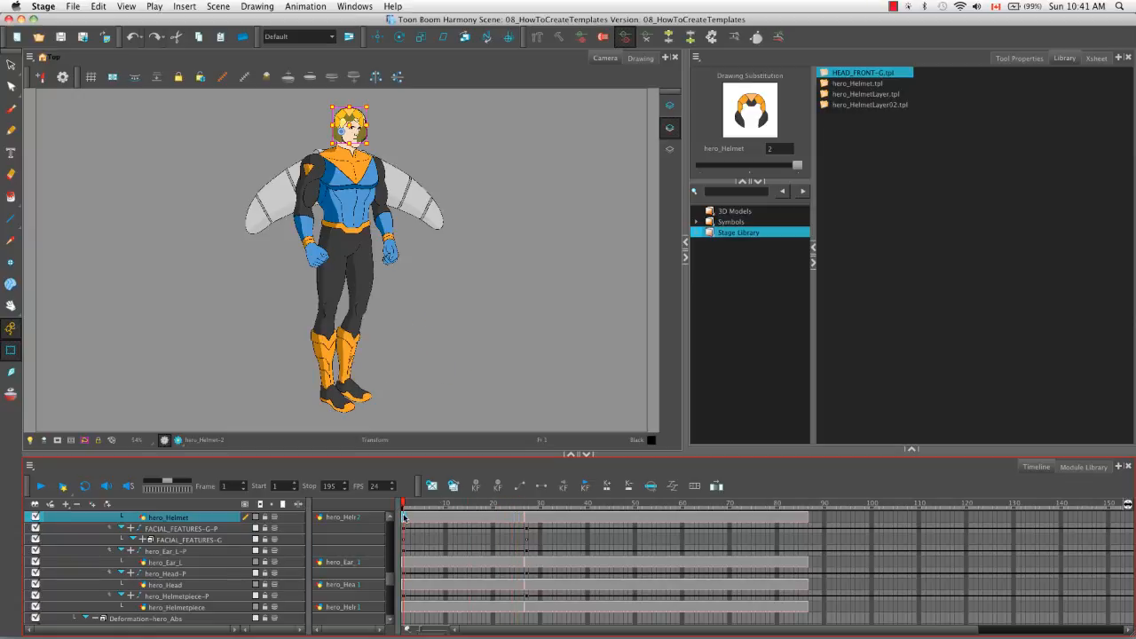
click(358, 519)
text(1)
key(Return)
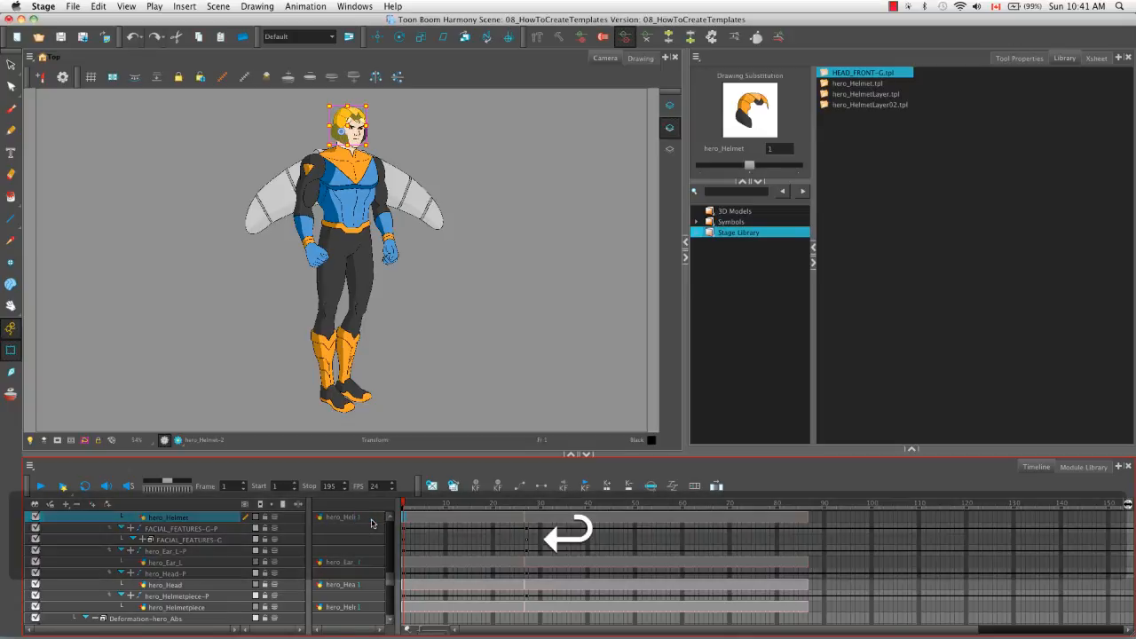
Scrub the timeline from frame 1 to 35 to compare the head drawings before and after the imported template.
drag(404, 504, 480, 504)
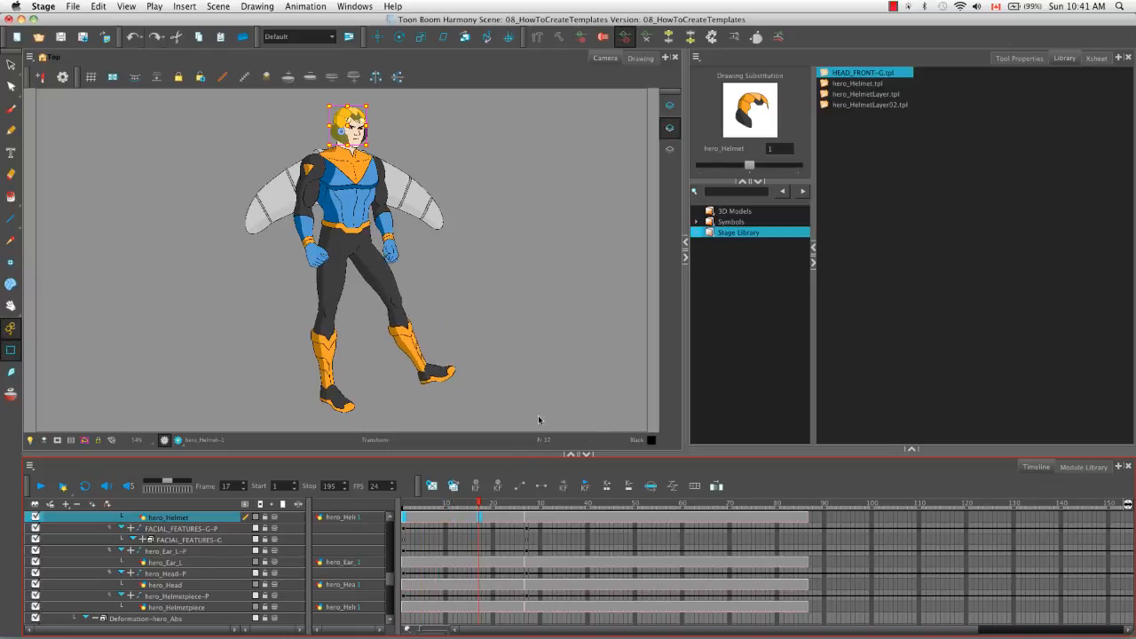
click(465, 521)
mouse_move(479, 505)
mouse_down()
mouse_move(582, 499)
mouse_move(498, 505)
mouse_move(565, 503)
mouse_up()
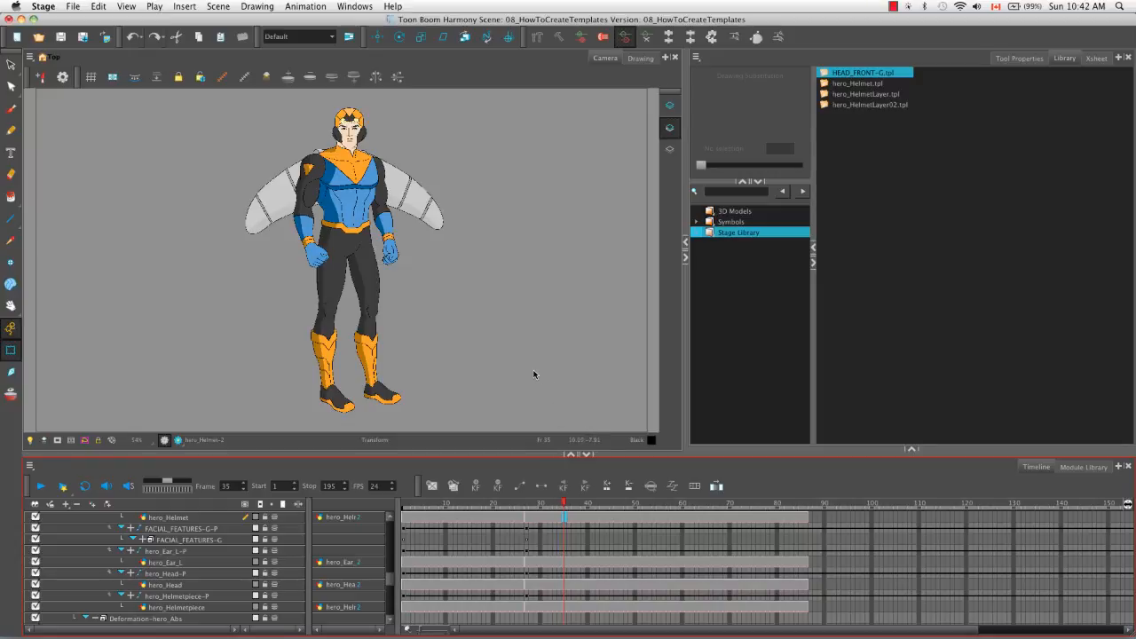
Hide the timeline's drawing data, select hero_MASTER-P at frame 1 and leave its hierarchy collapsed.
click(298, 505)
drag(301, 580, 297, 524)
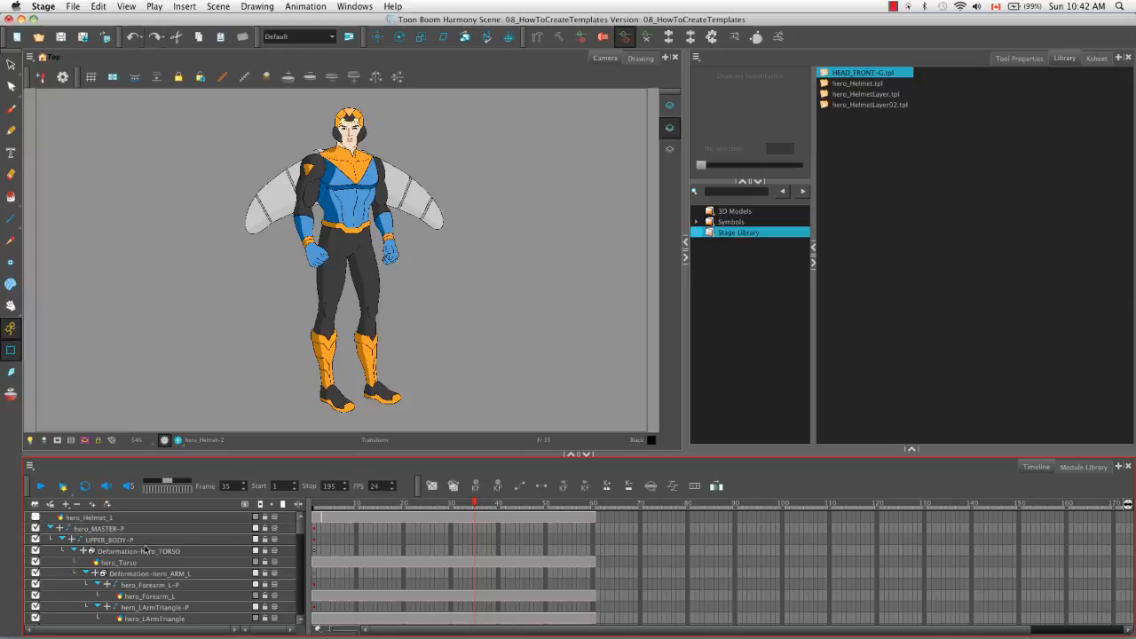
click(50, 529)
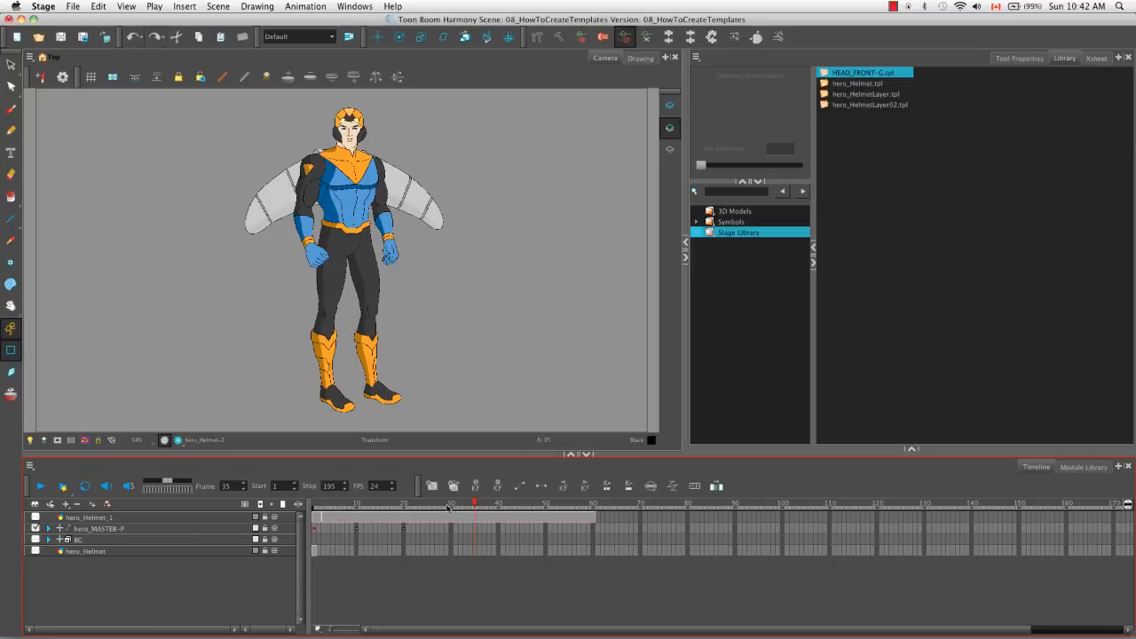
drag(474, 505, 313, 503)
click(317, 529)
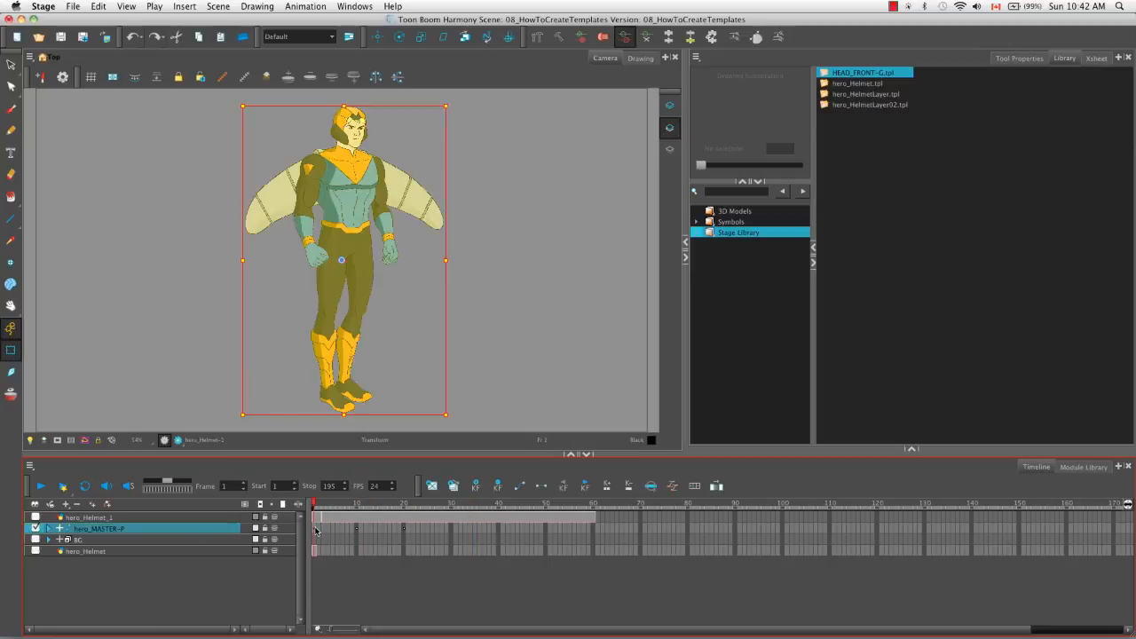
click(50, 529)
mouse_move(301, 524)
mouse_down()
mouse_move(298, 582)
mouse_move(296, 529)
mouse_up()
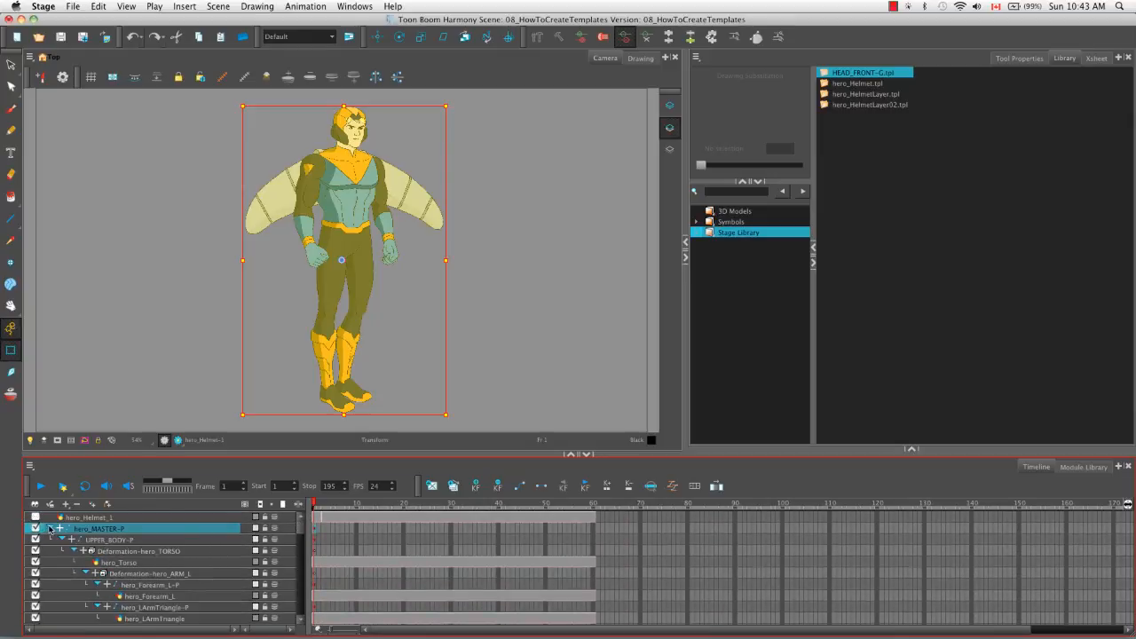
click(49, 529)
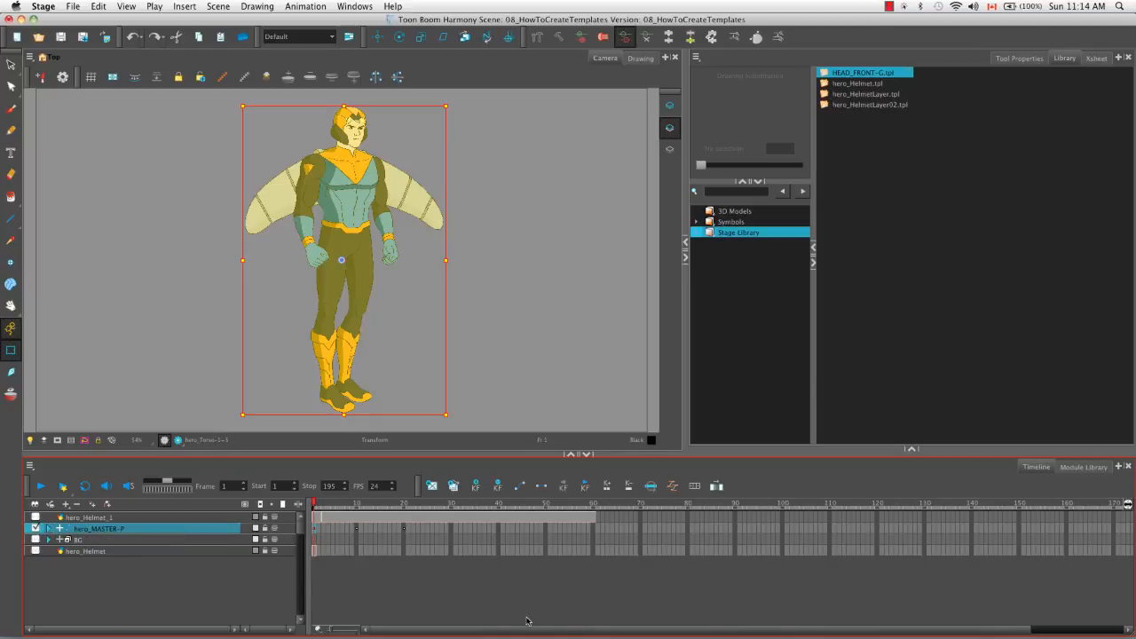
Enlarge the Network view and group all of the hero's rig modules using Group Selection With Composite.
click(909, 450)
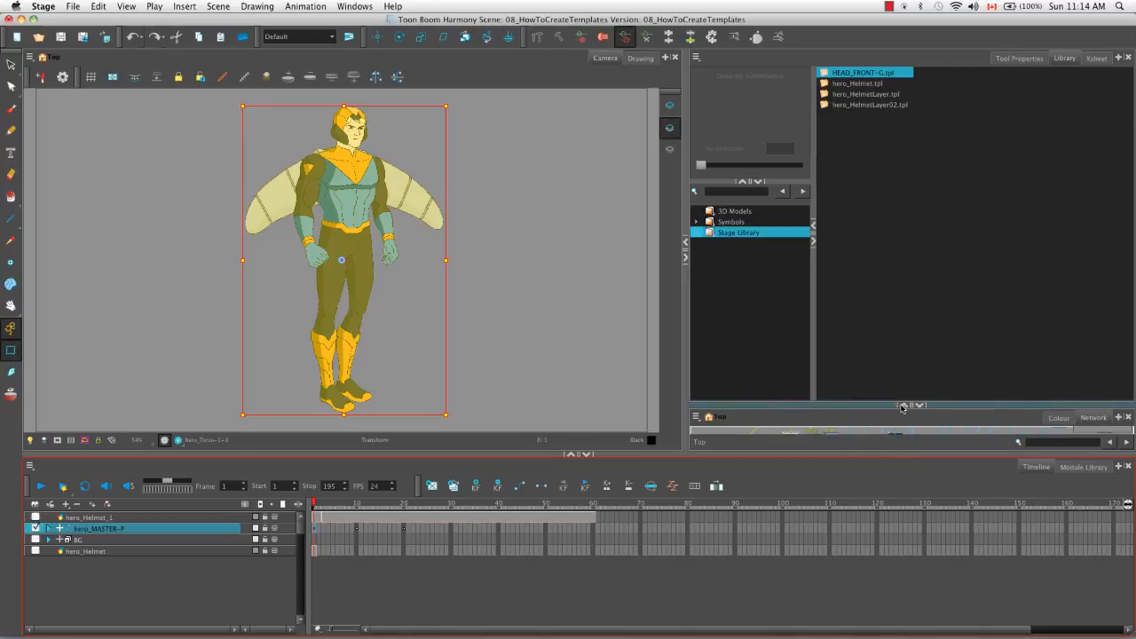
click(903, 407)
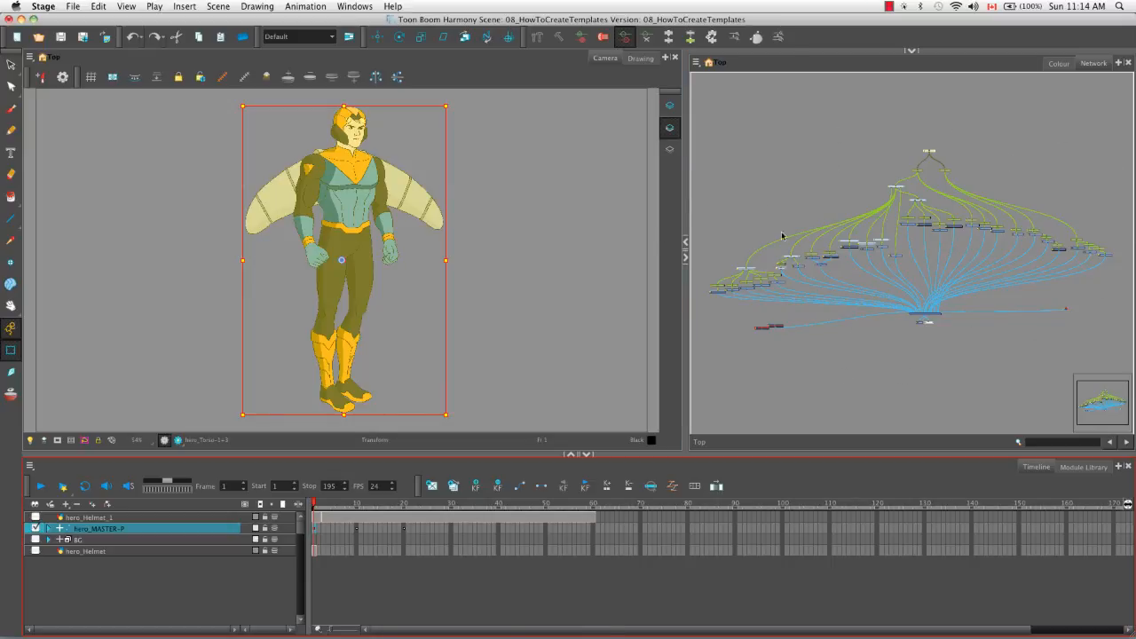
drag(707, 107, 1120, 306)
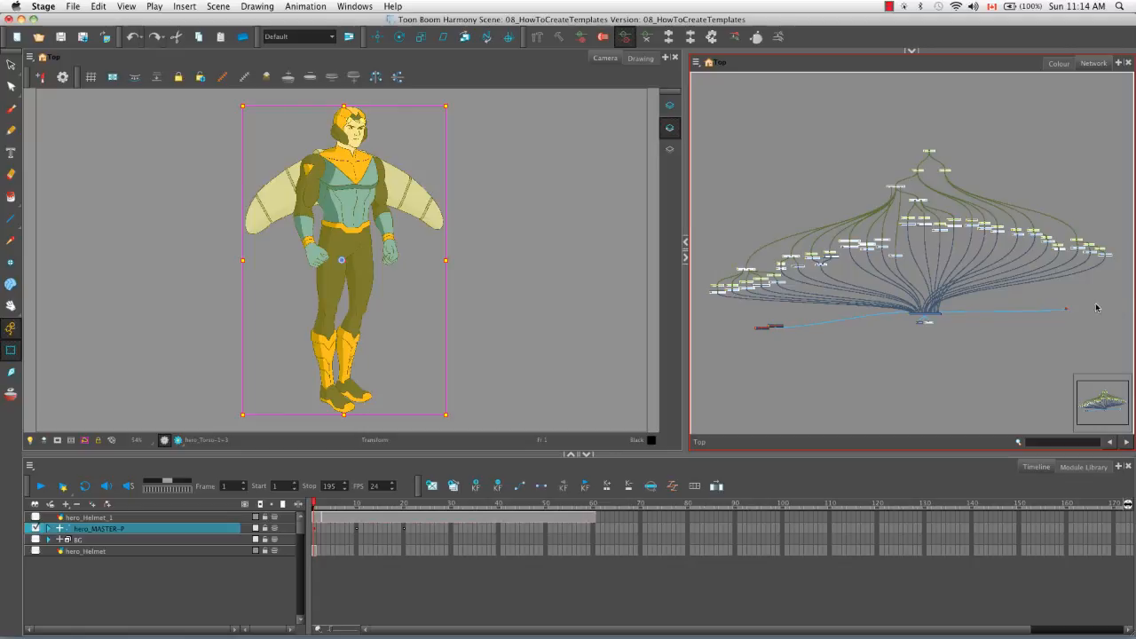
right_click(922, 285)
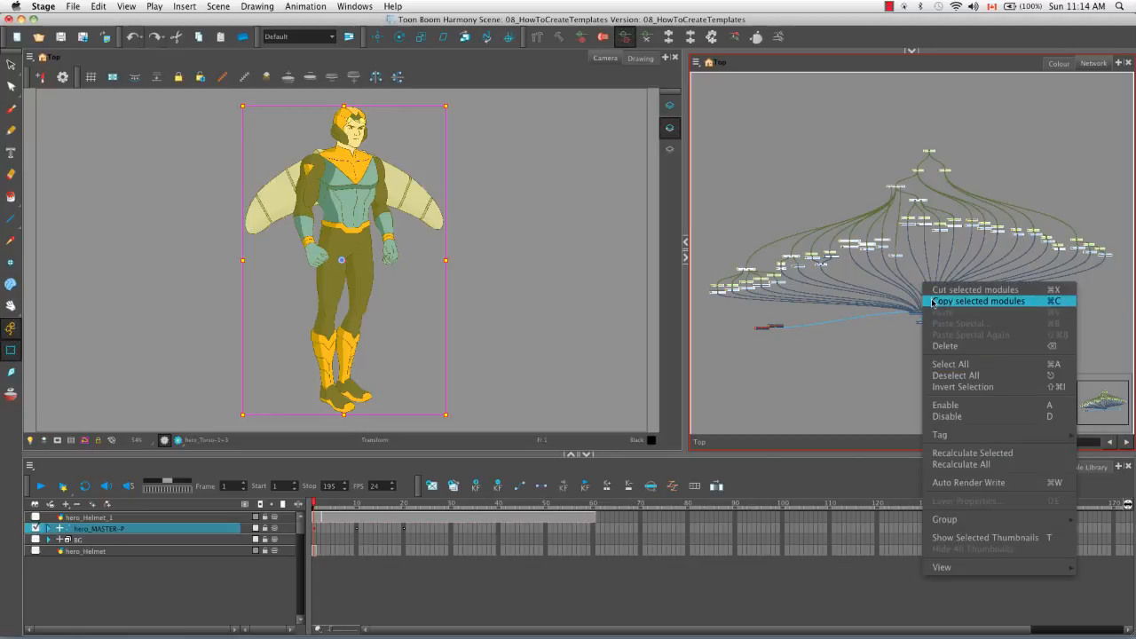
mouse_move(932, 519)
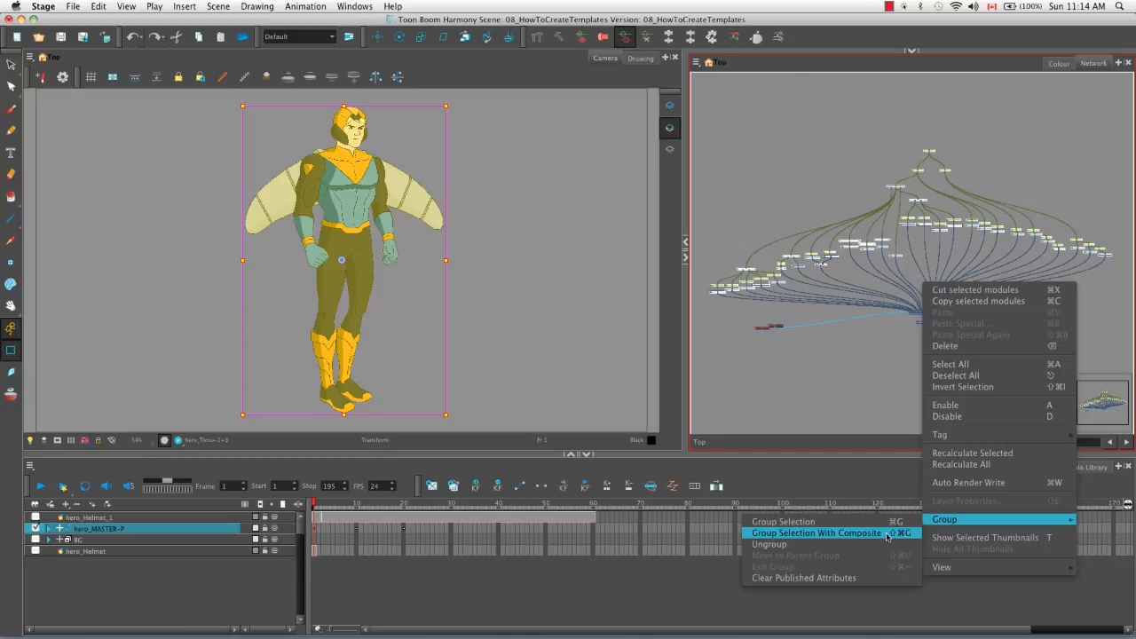
click(891, 533)
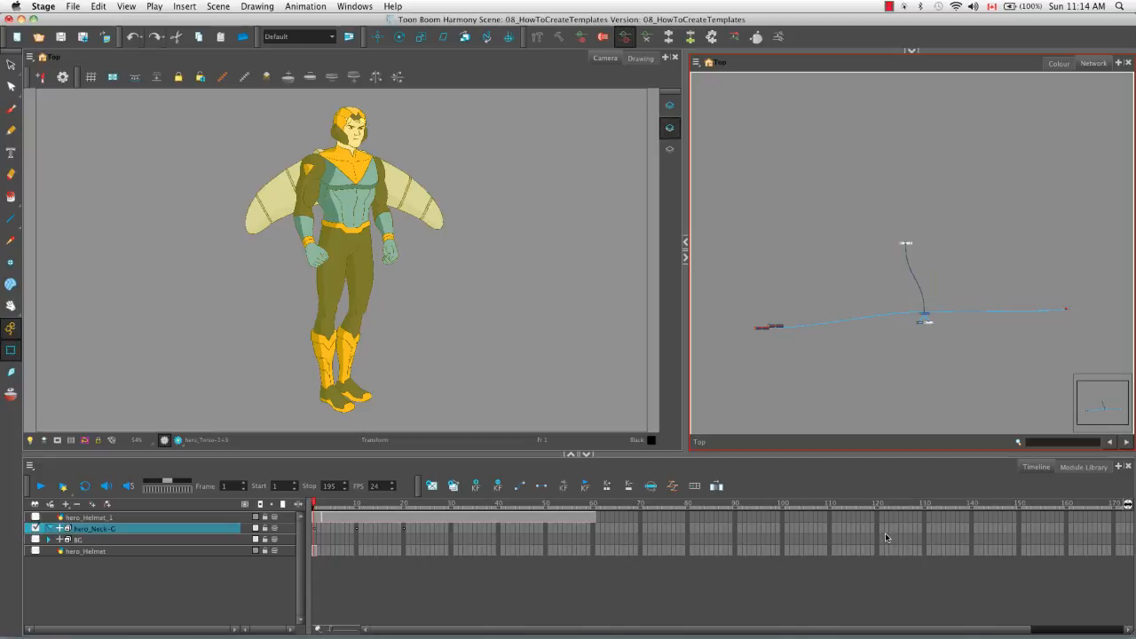
Rename the new hero group module as hero_MASTER-G in its layer properties.
click(962, 277)
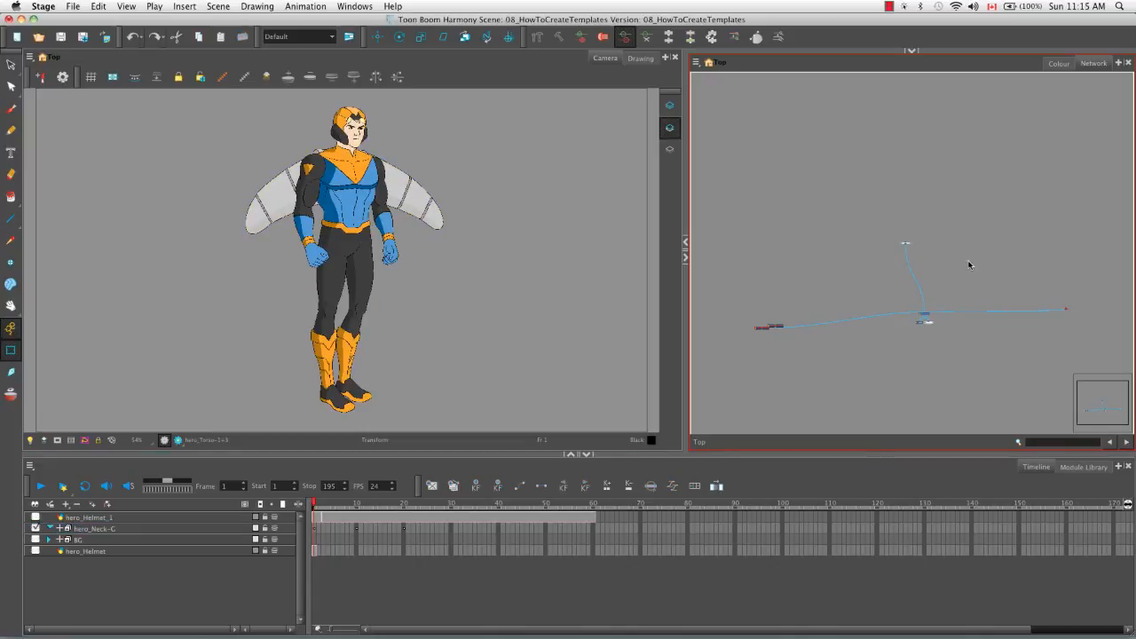
key(2)
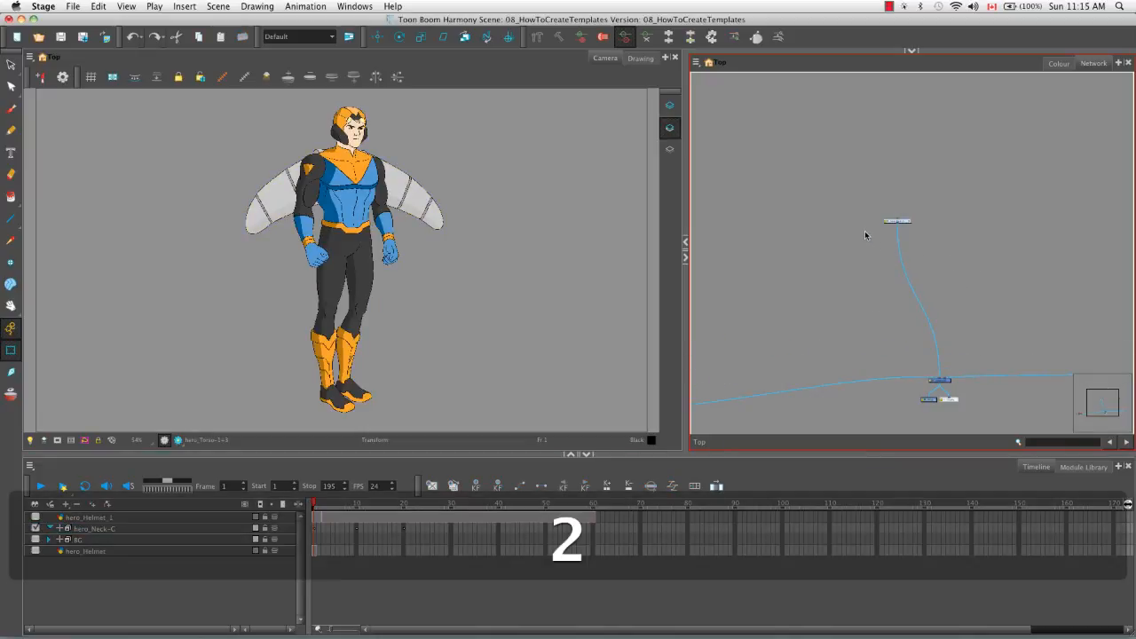
key(2)
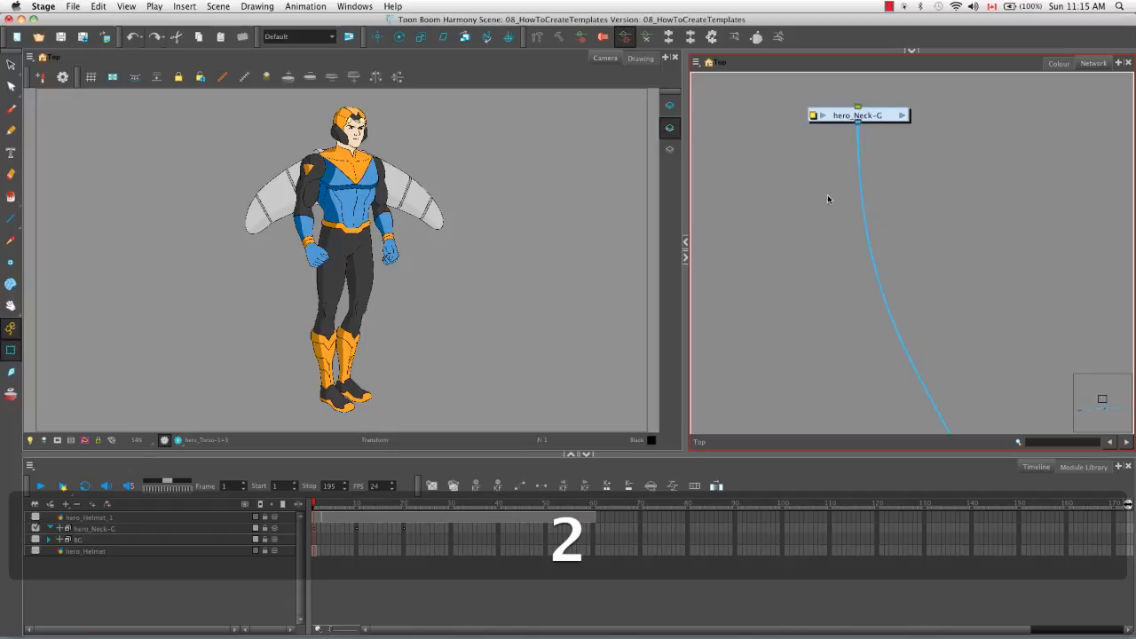
key(space)
drag(829, 199, 902, 311)
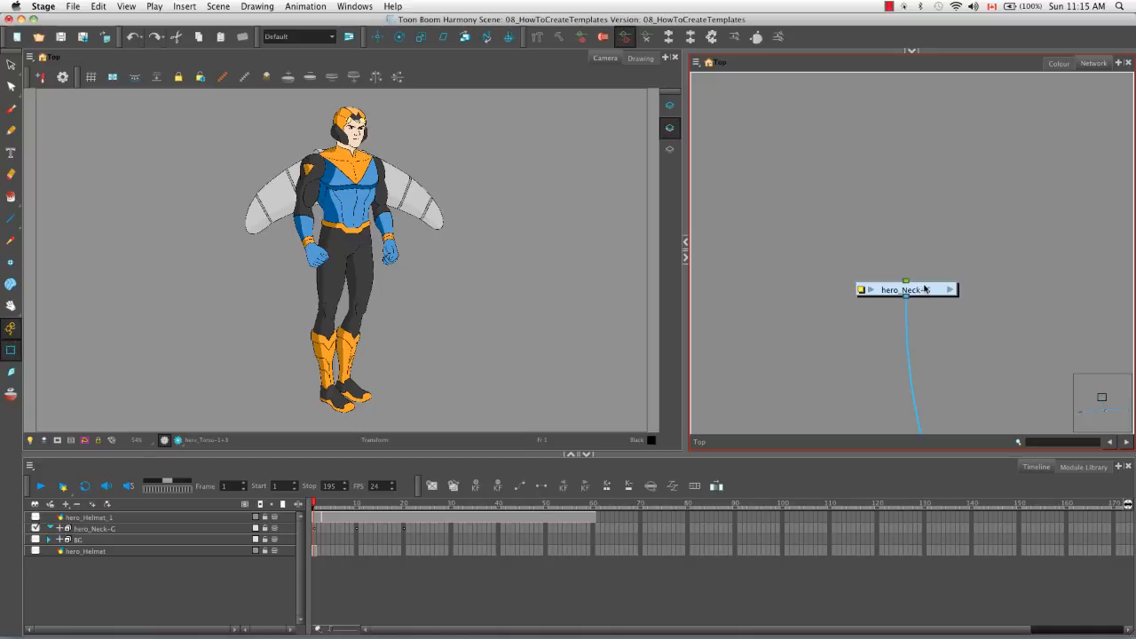
double_click(860, 290)
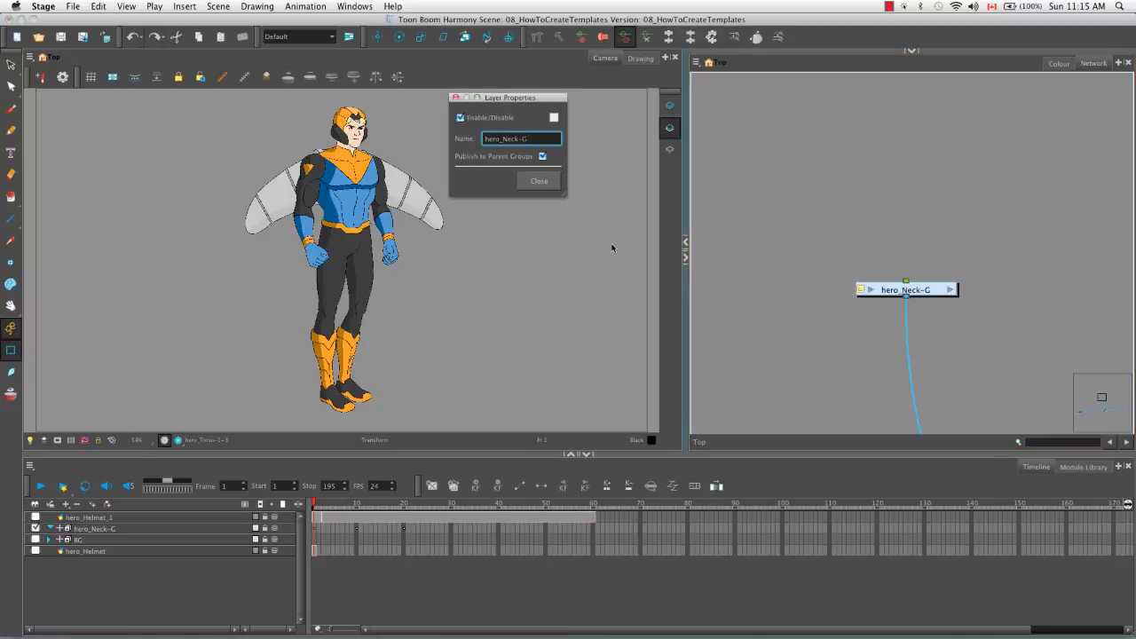
key(shift+super+Left)
key(Right)
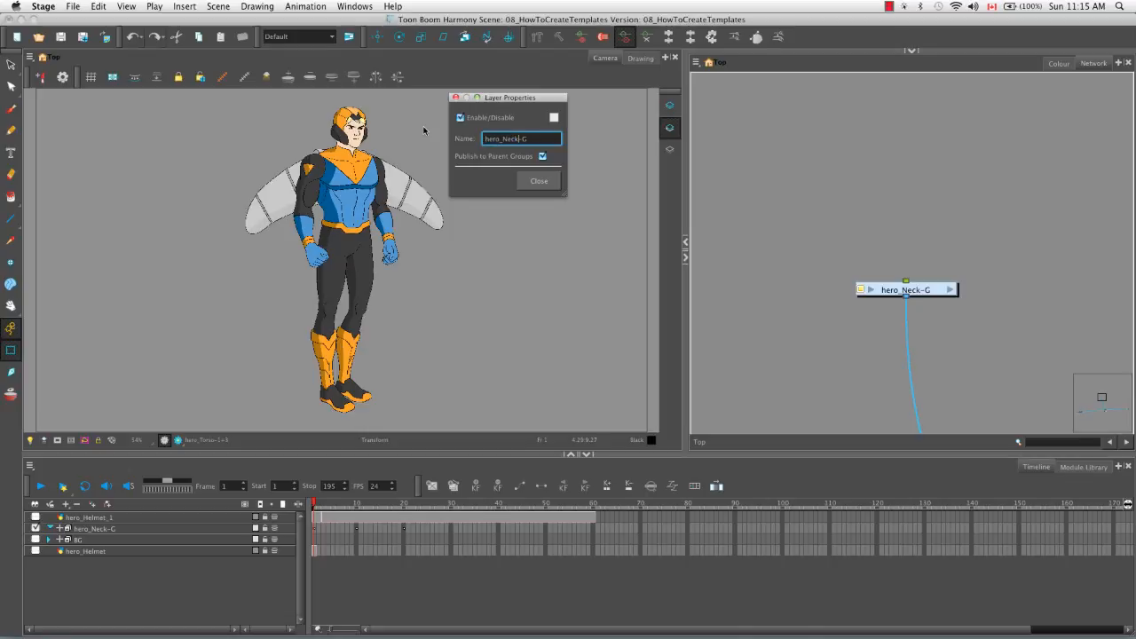
key(BackSpace)
key(BackSpace)
key(BackSpace)
text(MASTER)
click(539, 183)
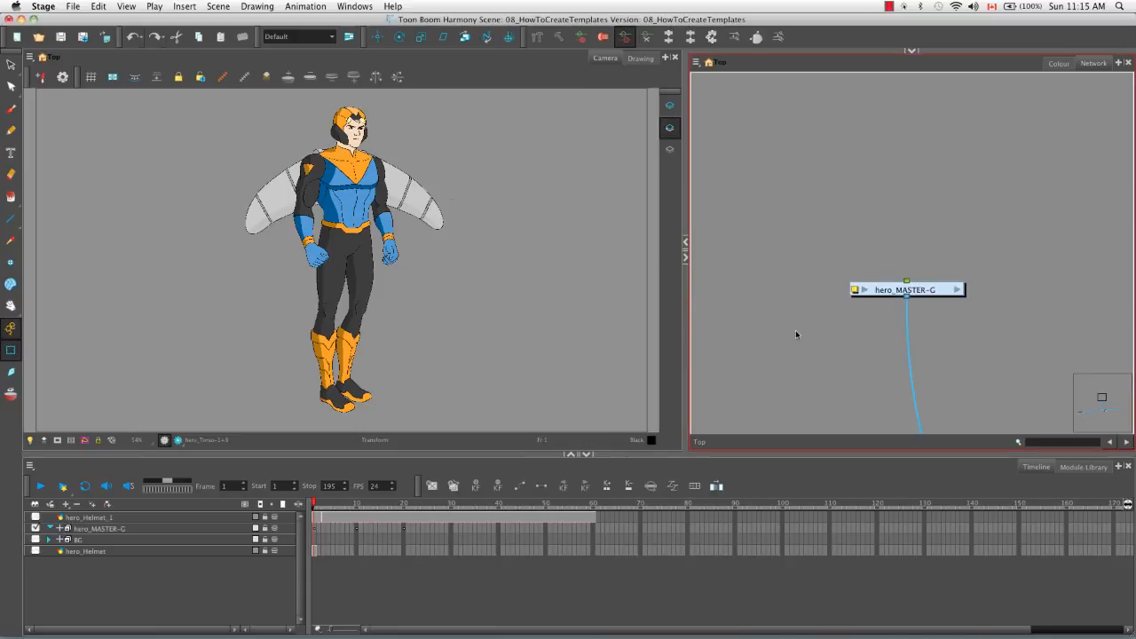
Examine the top of the hero_MASTER-G group's network, including its Multi-Port-In and the hero_MASTER-P peg, and return to the top level.
click(958, 290)
key(1)
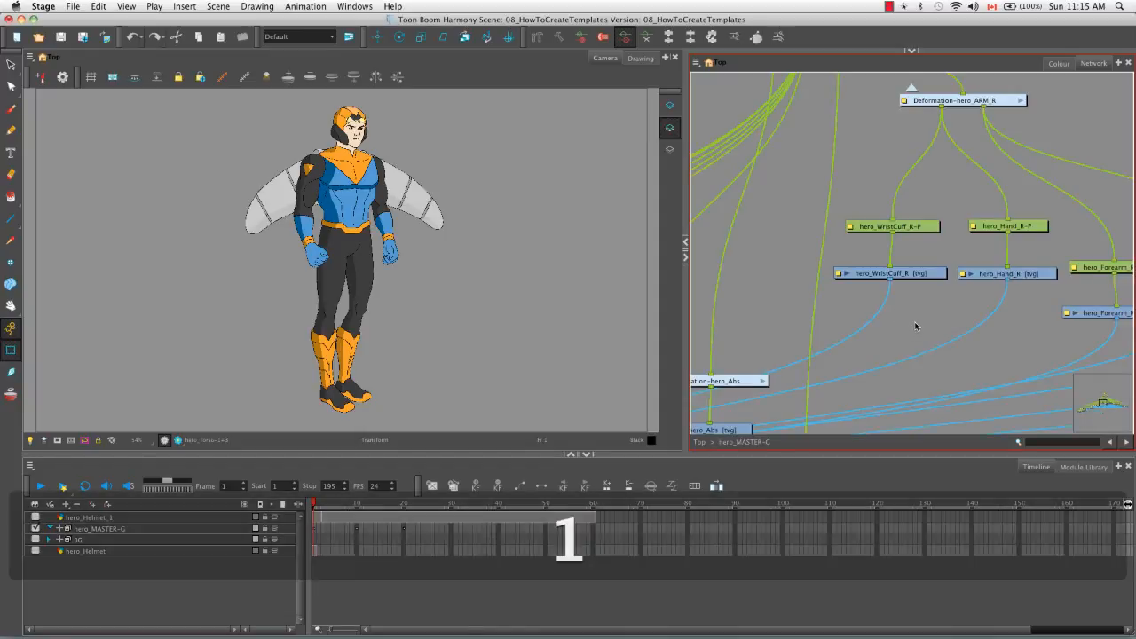
key(1)
key(1)
key(1)
key(1)
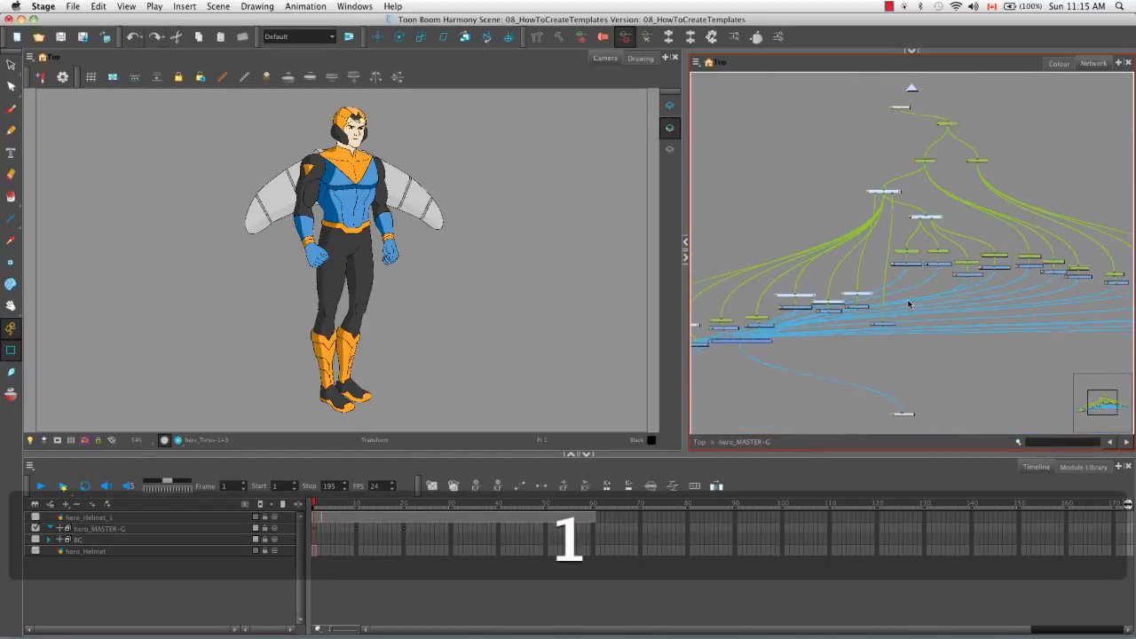
key(space)
key(2)
key(2)
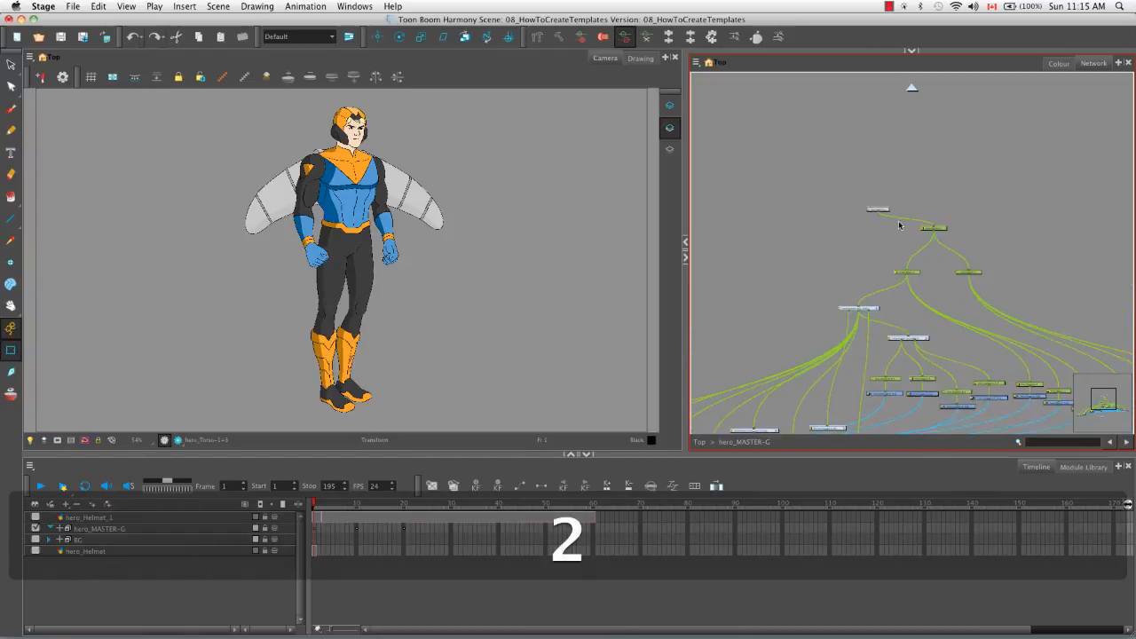
key(2)
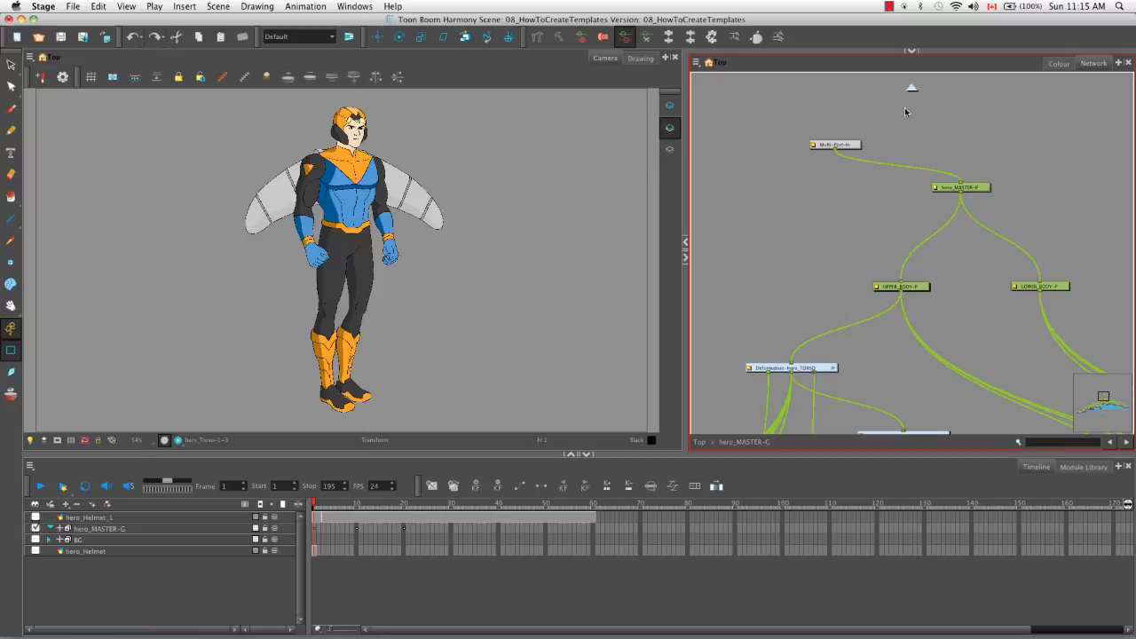
click(914, 88)
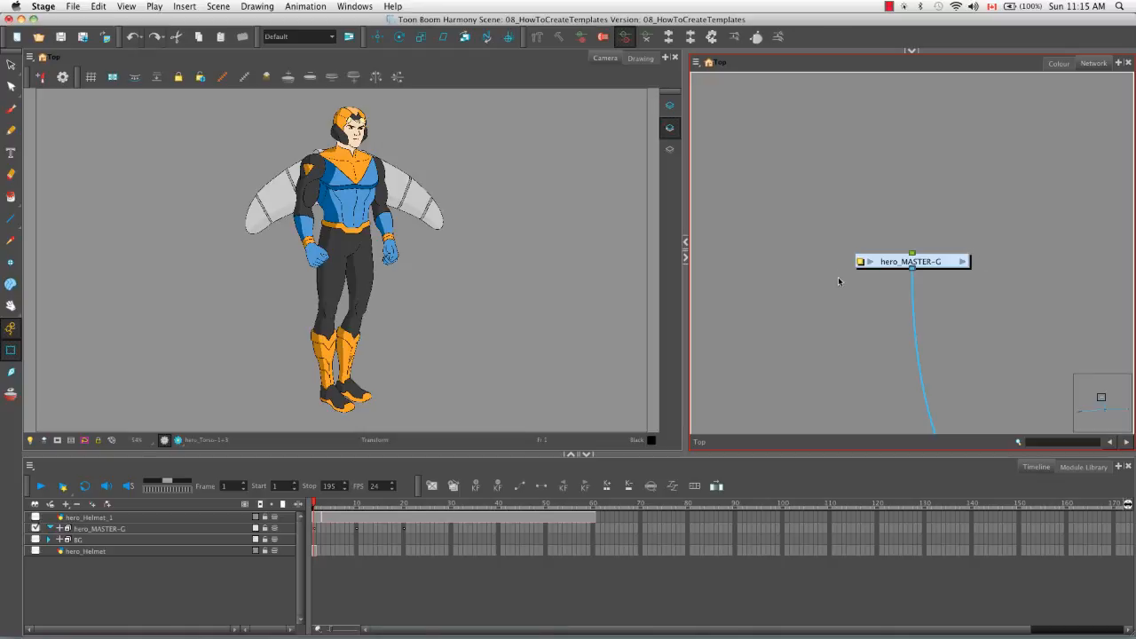
Inspect the lower end of the hero_MASTER-G group's network down to its Multi-Port-Out, and go back to the top level.
click(962, 262)
key(space)
drag(939, 377, 911, 160)
drag(964, 238, 959, 126)
drag(799, 391, 885, 310)
drag(732, 354, 896, 253)
drag(857, 391, 937, 228)
drag(1025, 330, 829, 292)
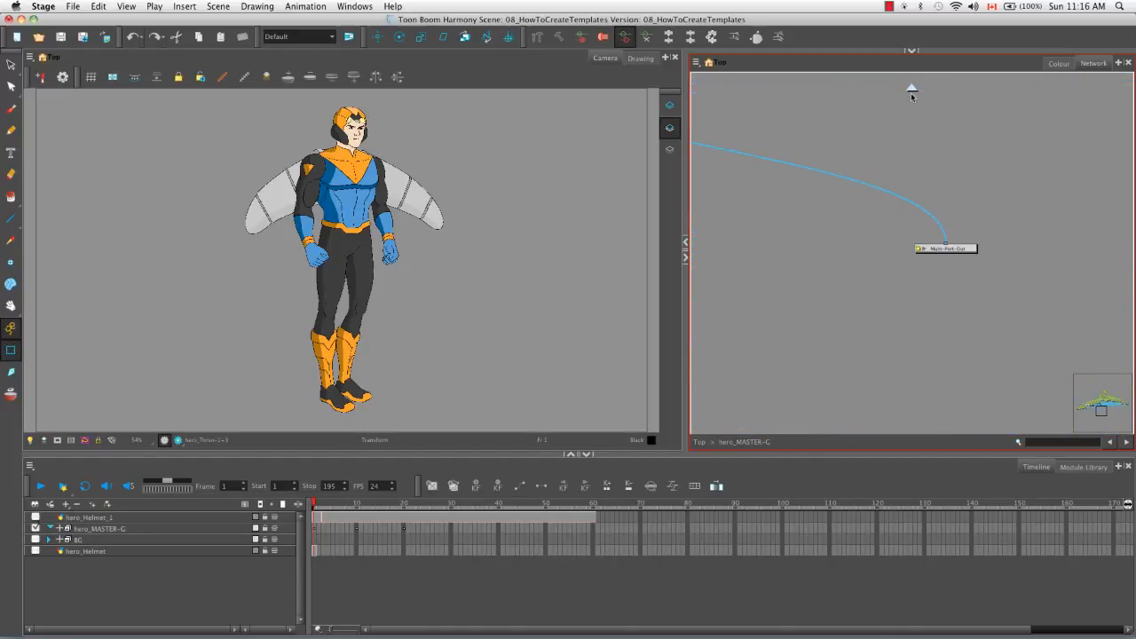
click(911, 92)
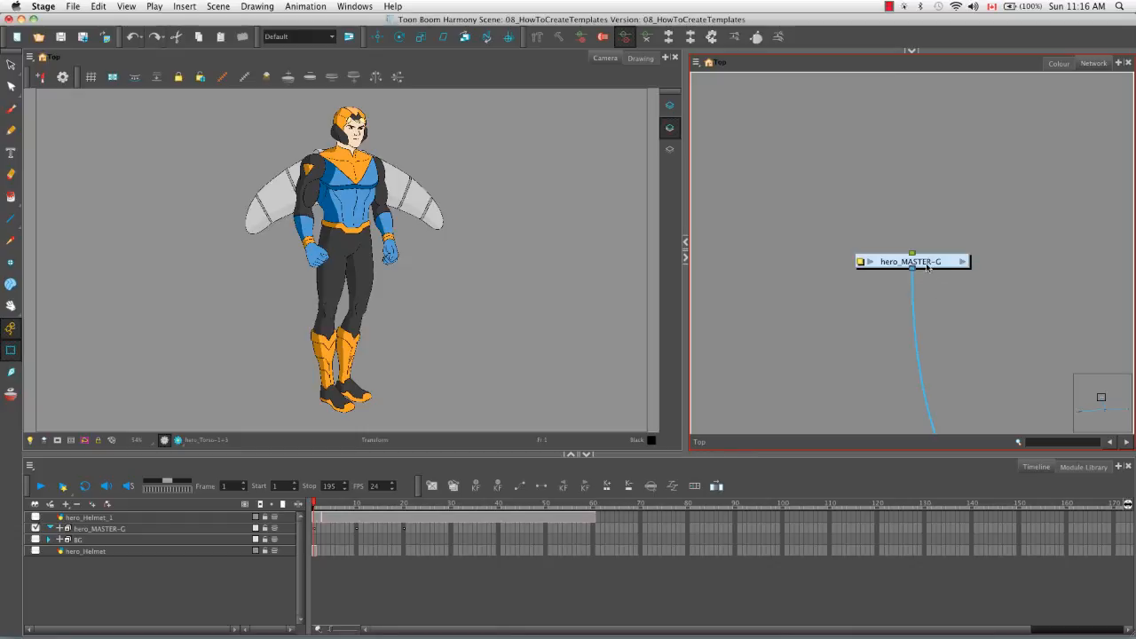
Trace the hero_MASTER-G group's output connection to the scene's main Composite, Write and Display modules.
key(space)
drag(973, 336, 904, 216)
drag(943, 355, 892, 208)
drag(936, 395, 911, 292)
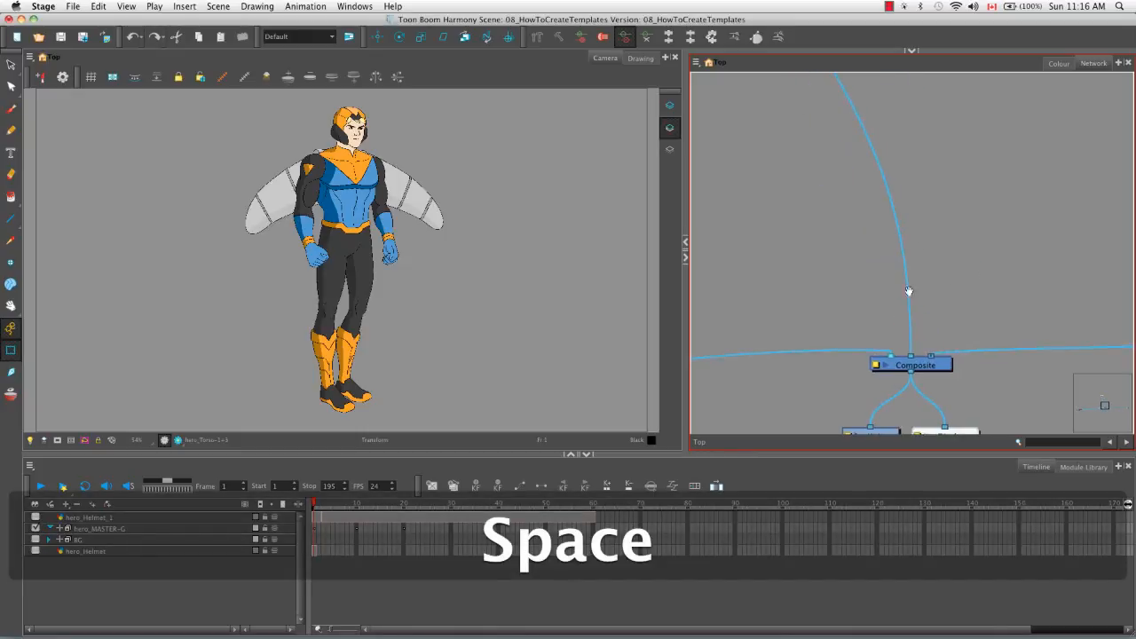
drag(915, 343, 923, 299)
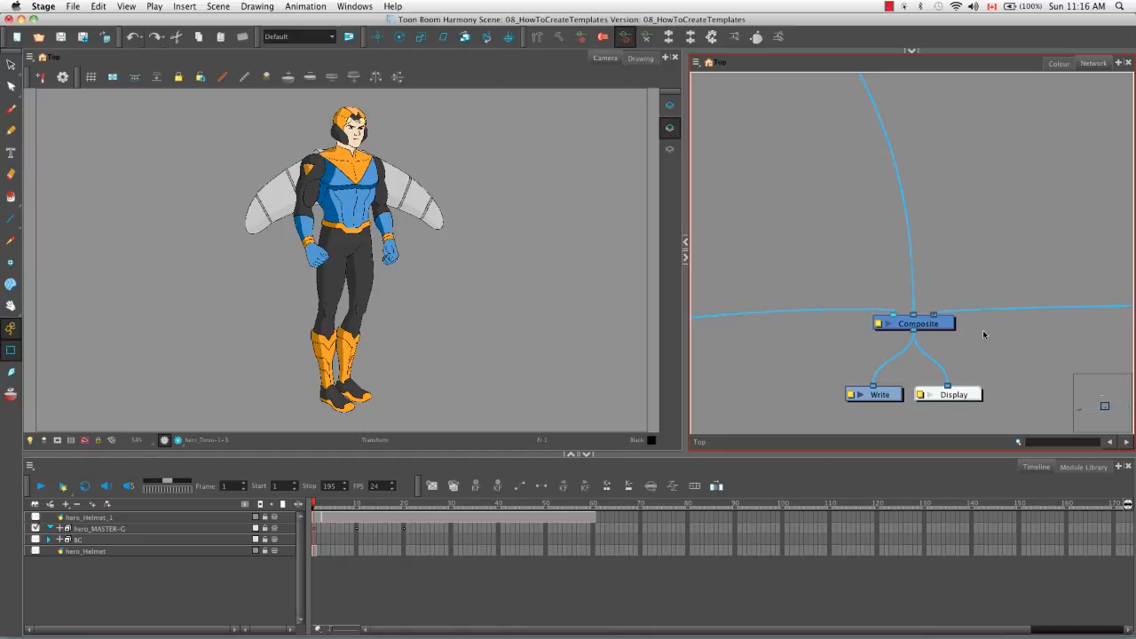
Go back inside the hero_MASTER-G group and locate the composite that gathers all of the rig's drawings.
key(space)
drag(907, 215, 909, 337)
drag(779, 160, 967, 391)
drag(905, 106, 896, 281)
click(932, 228)
key(space)
drag(1015, 342, 857, 315)
drag(929, 272, 985, 305)
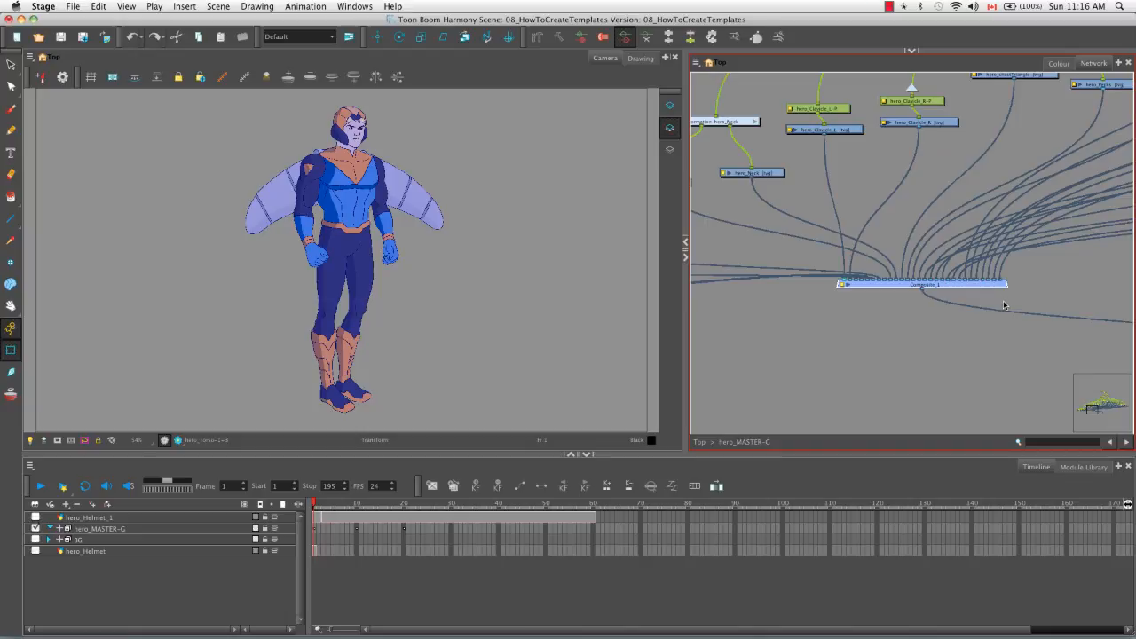
Show the Module Library, review the layer properties of Composite_1 inside the group, and return to the top level.
click(1073, 469)
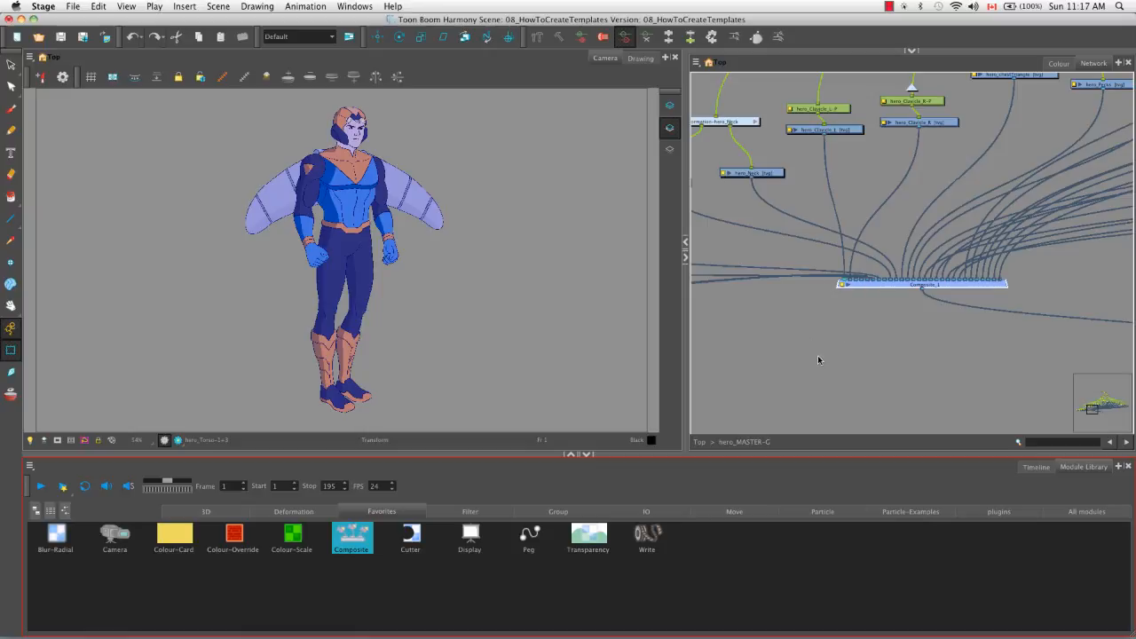
double_click(842, 284)
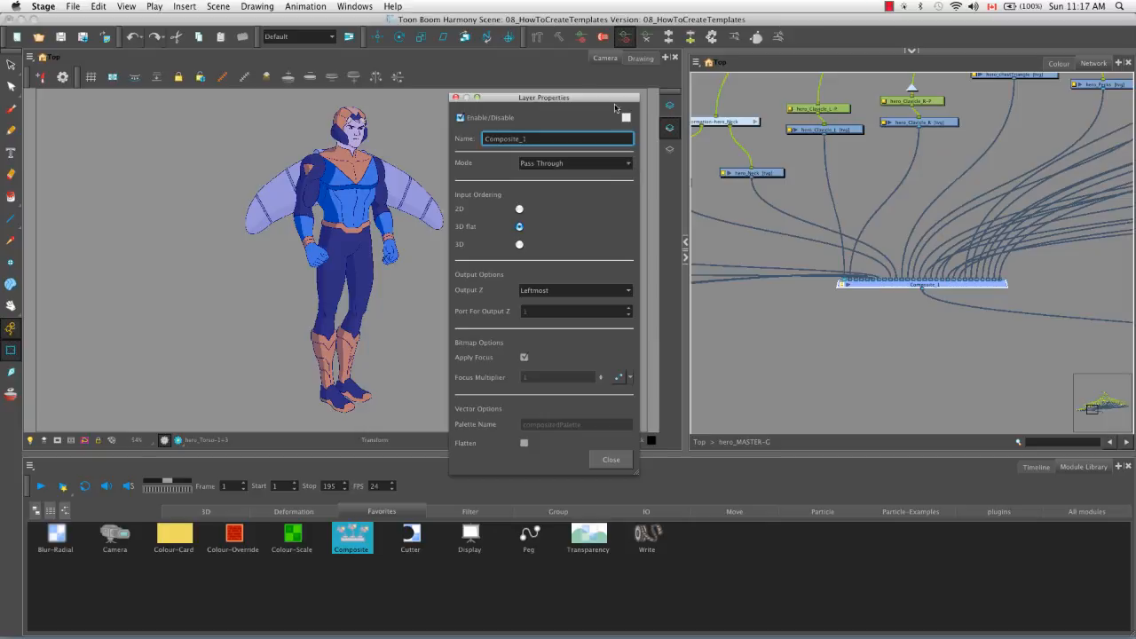
click(457, 98)
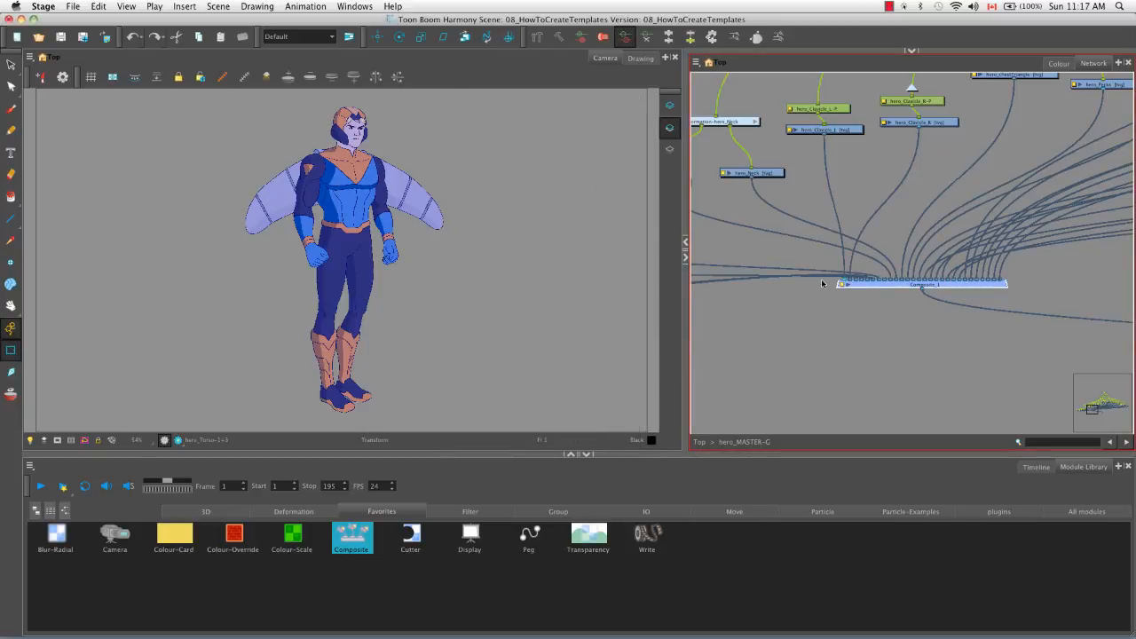
click(913, 88)
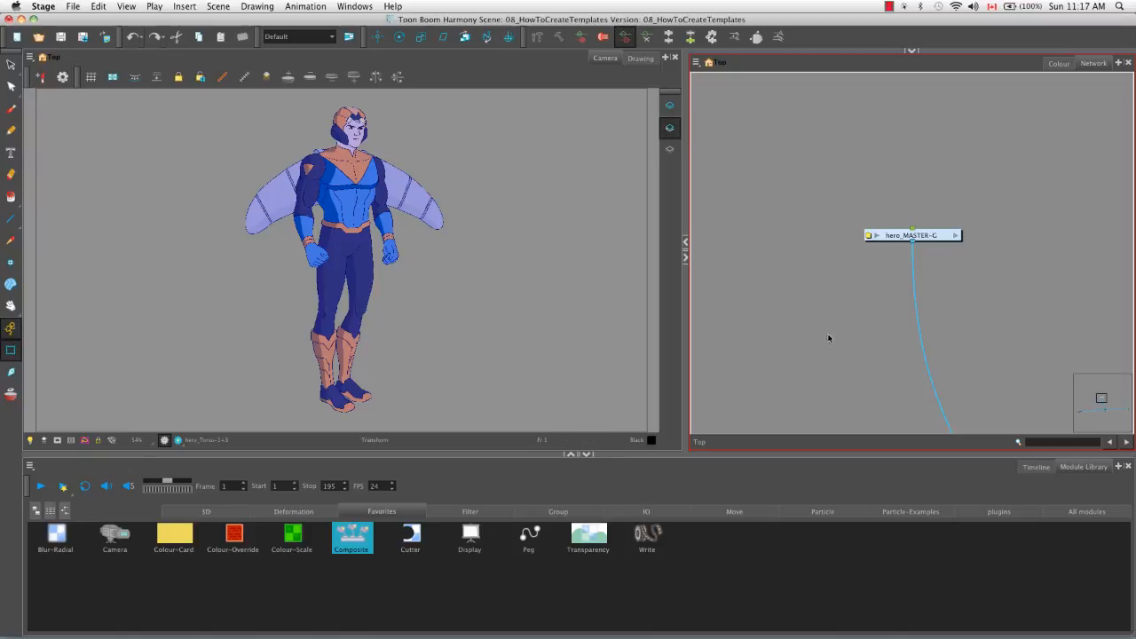
Review the layer properties of the scene's main Composite module and close them.
key(space)
drag(880, 365, 857, 277)
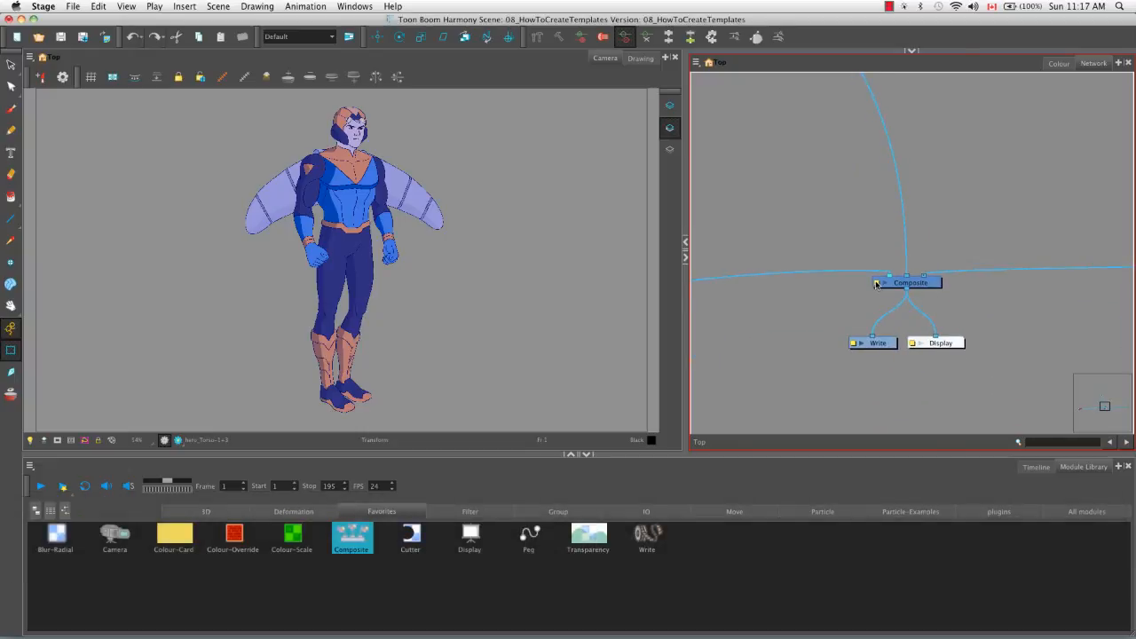
click(876, 283)
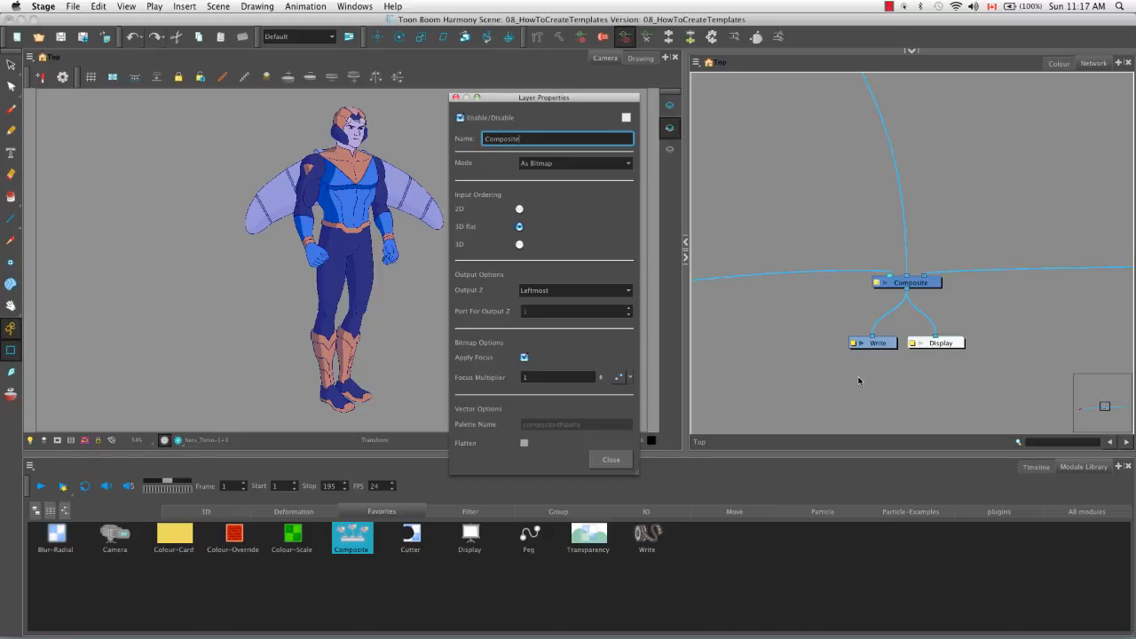
click(455, 97)
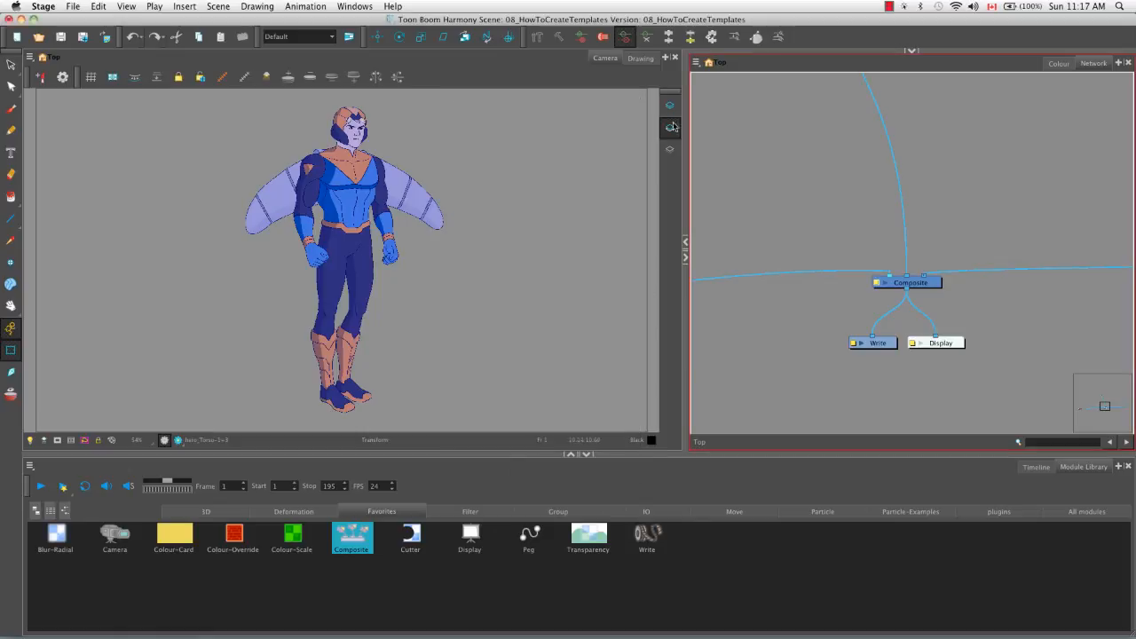
Compare the hero_MASTER-G group with the main Composite, bringing both into sight in the Network view.
key(space)
drag(879, 194, 773, 198)
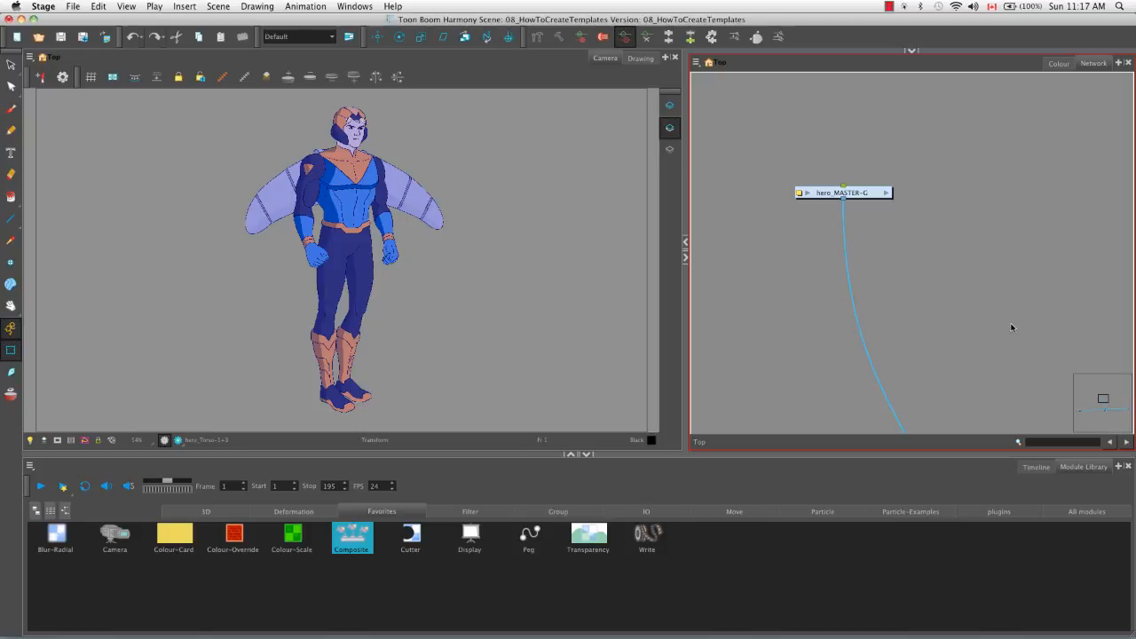
key(space)
drag(956, 381, 939, 282)
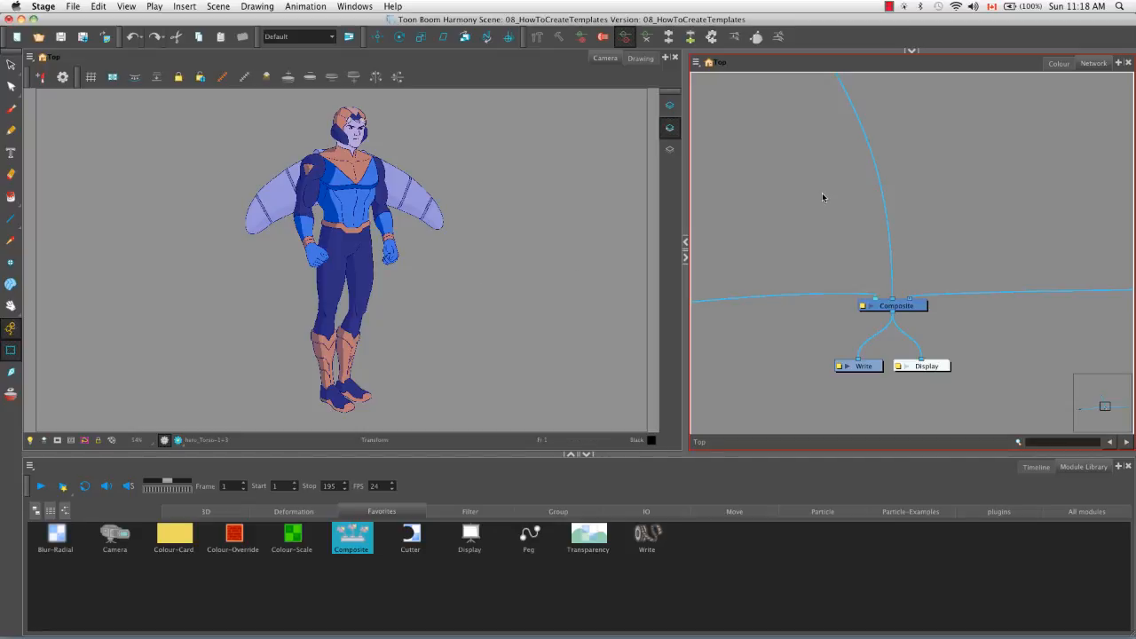
key(1)
key(1)
key(1)
key(1)
key(space)
drag(822, 183, 827, 263)
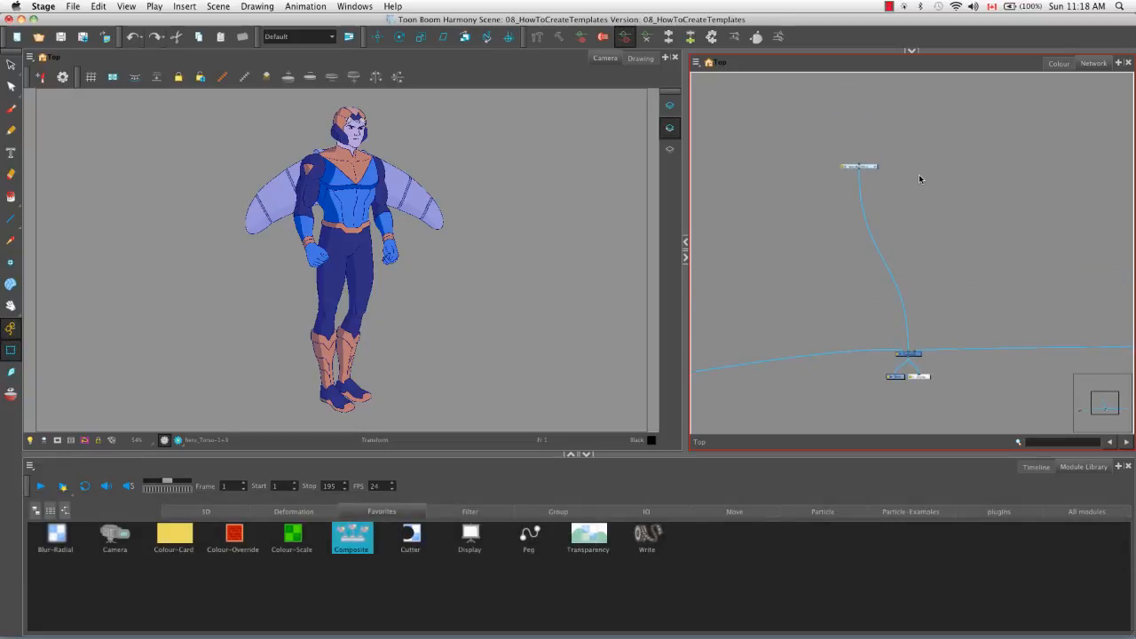
Copy the hero_MASTER-G group and paste it into the Stage Library as a template.
click(867, 168)
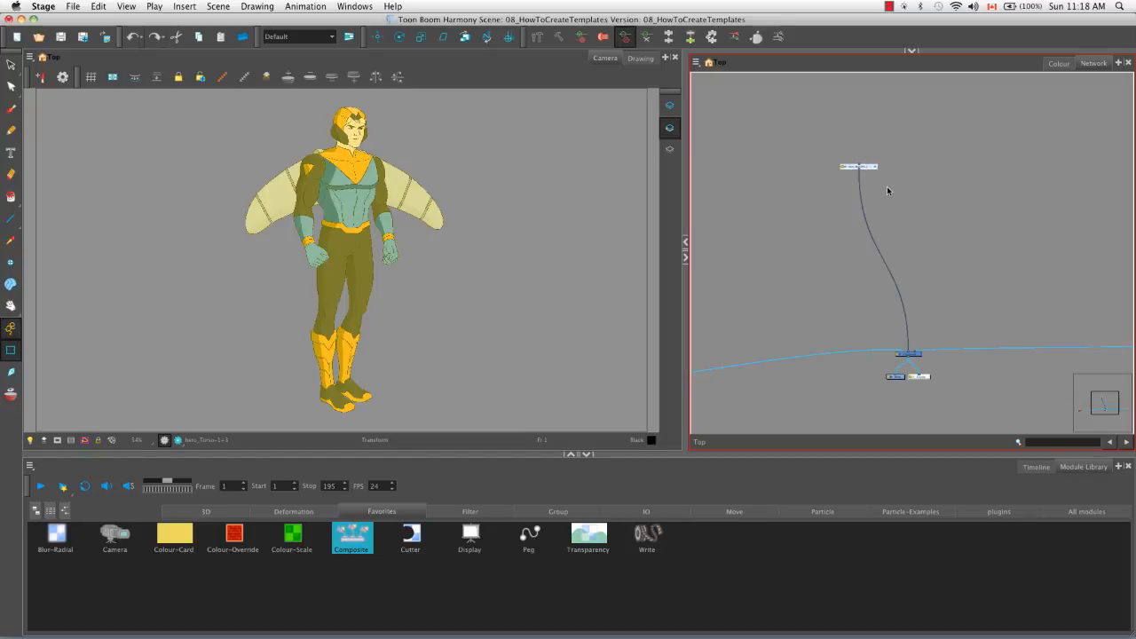
key(super+c)
click(913, 52)
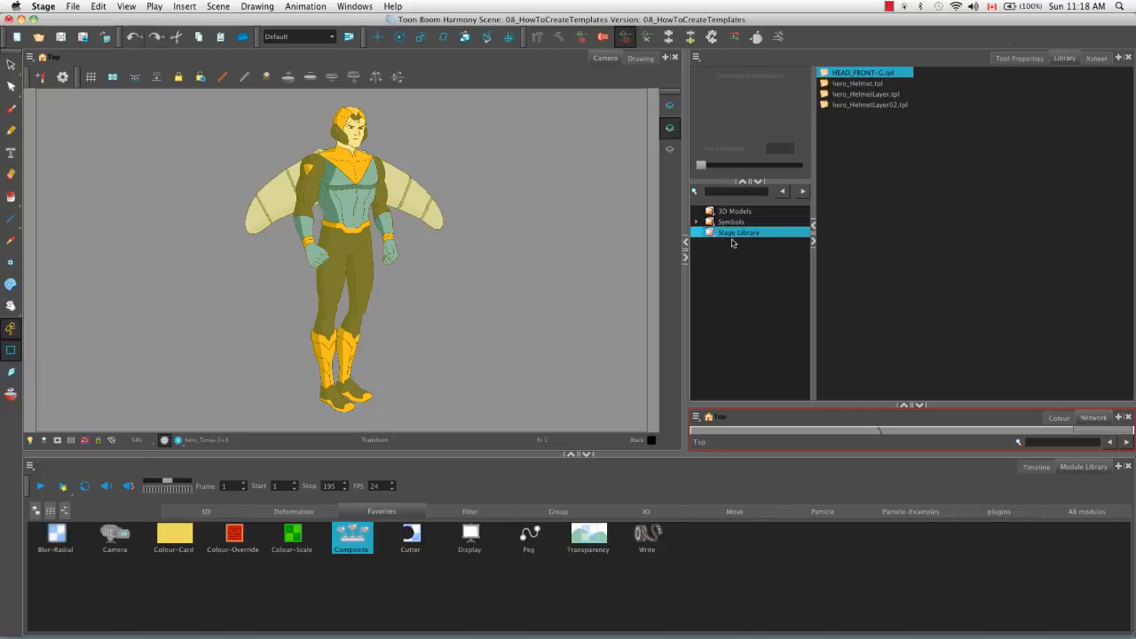
click(902, 226)
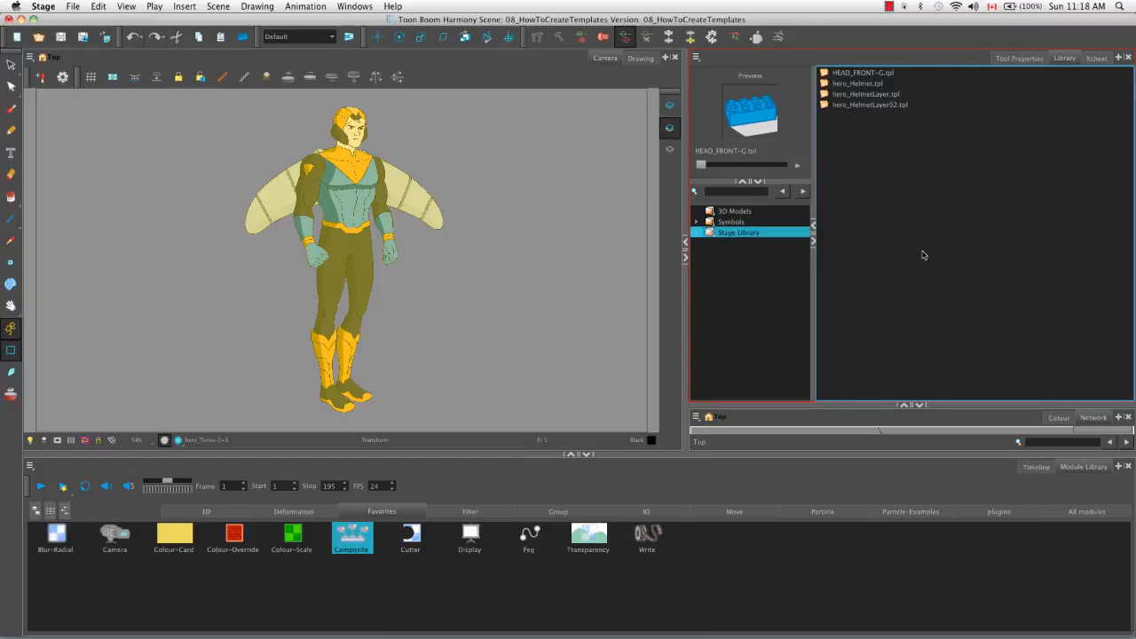
key(super+v)
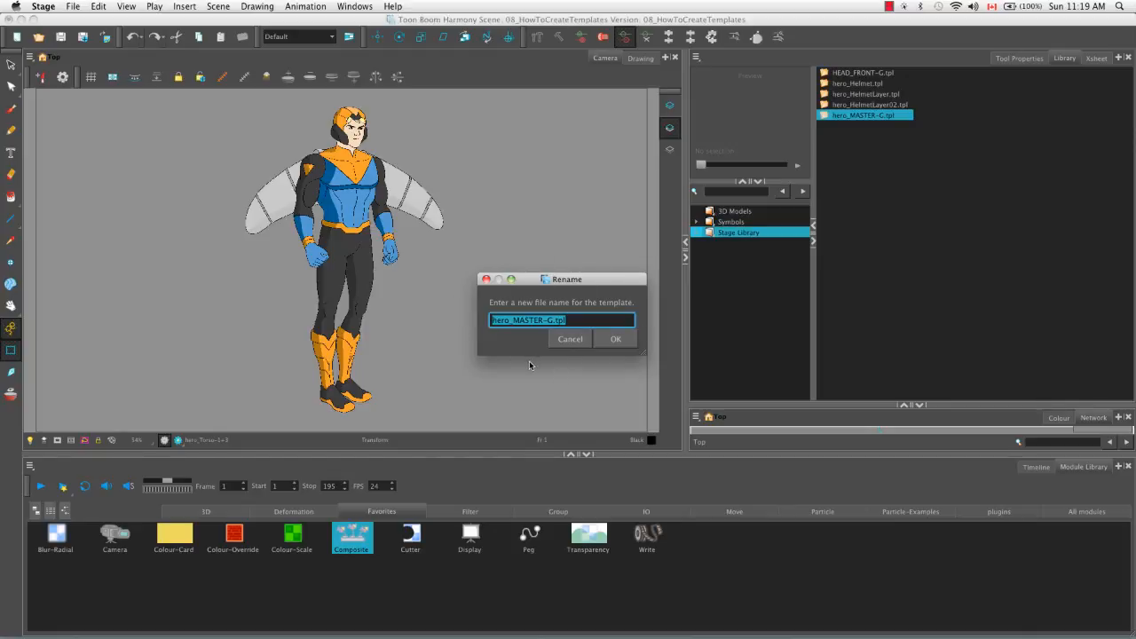
Name the new group template hero_MASTER.tpl by dropping the -G suffix.
click(568, 319)
key(BackSpace)
key(BackSpace)
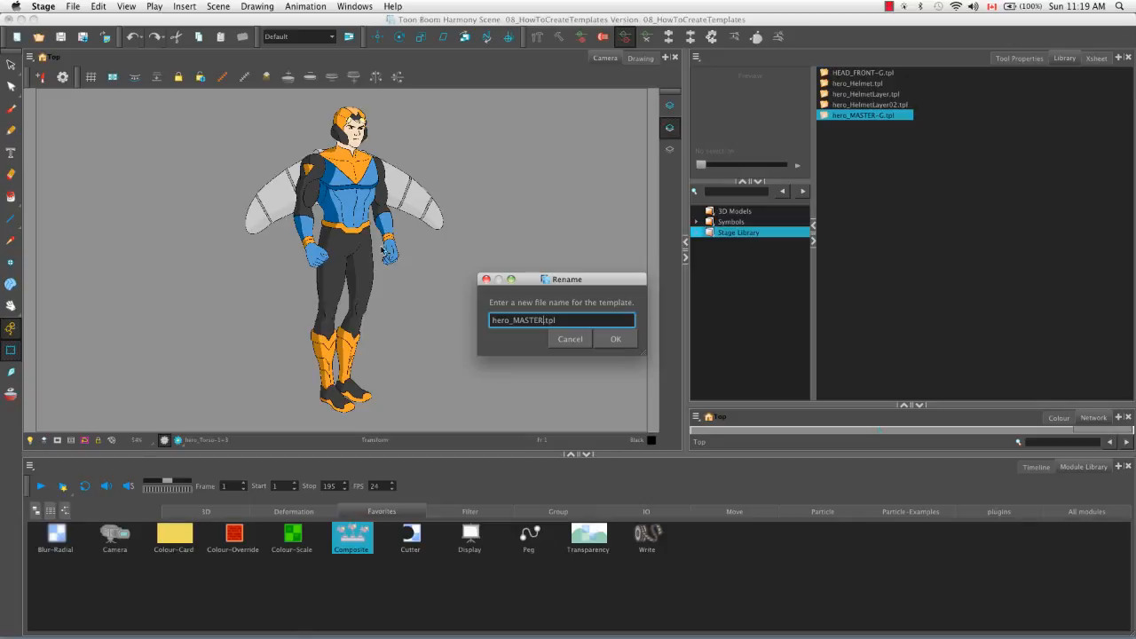
click(621, 343)
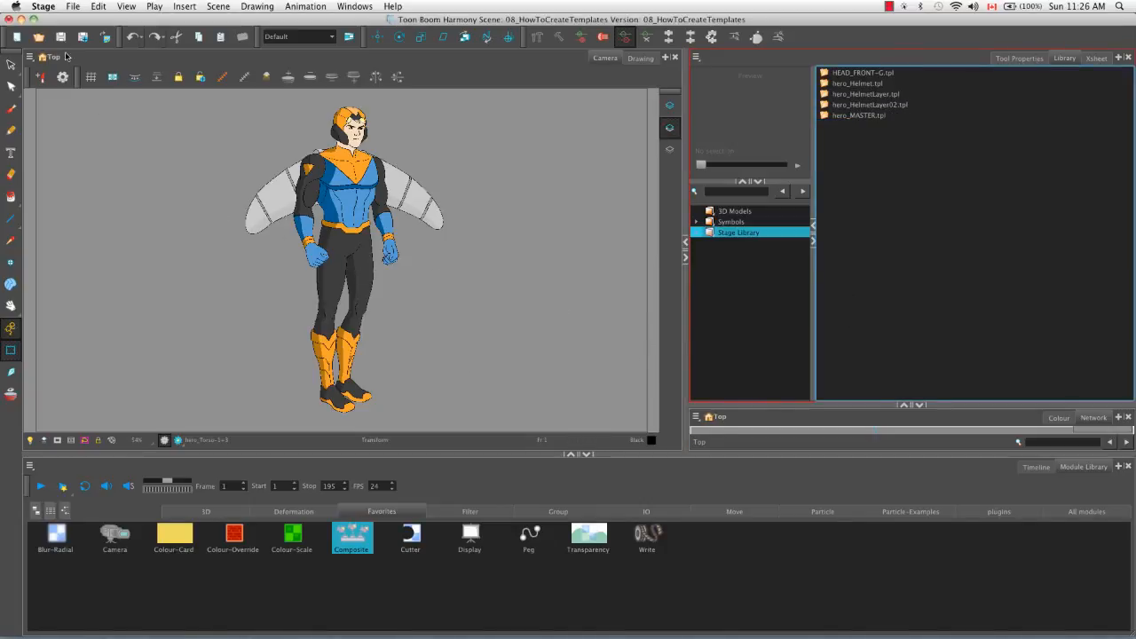
Save the current scene and create a new scene named New with the HDTV_Vertical resolution.
click(61, 38)
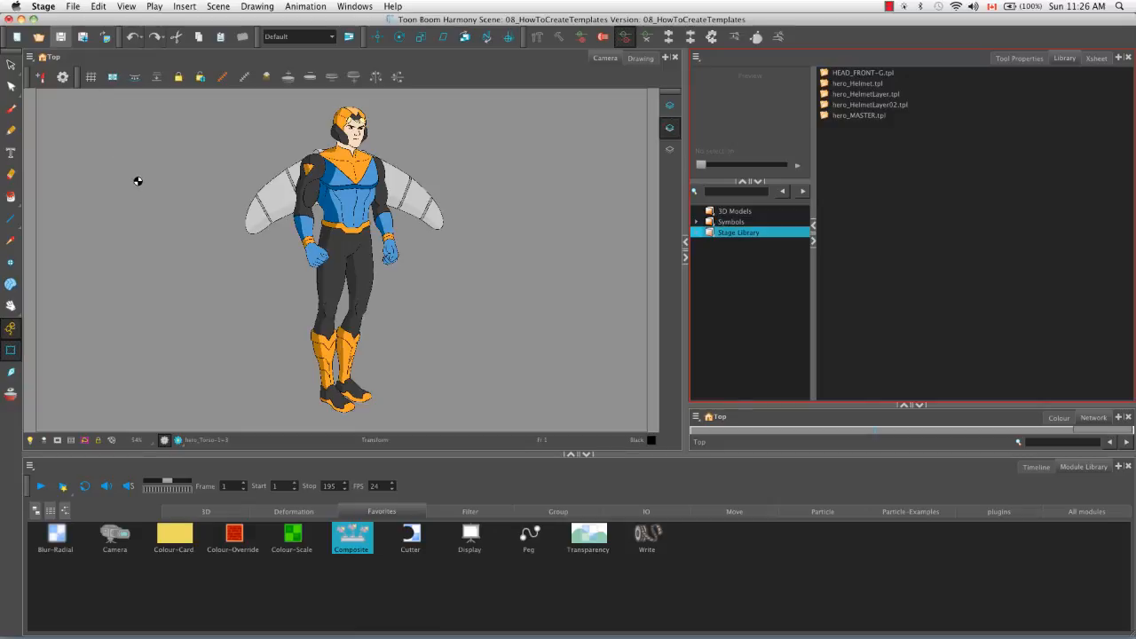
click(16, 36)
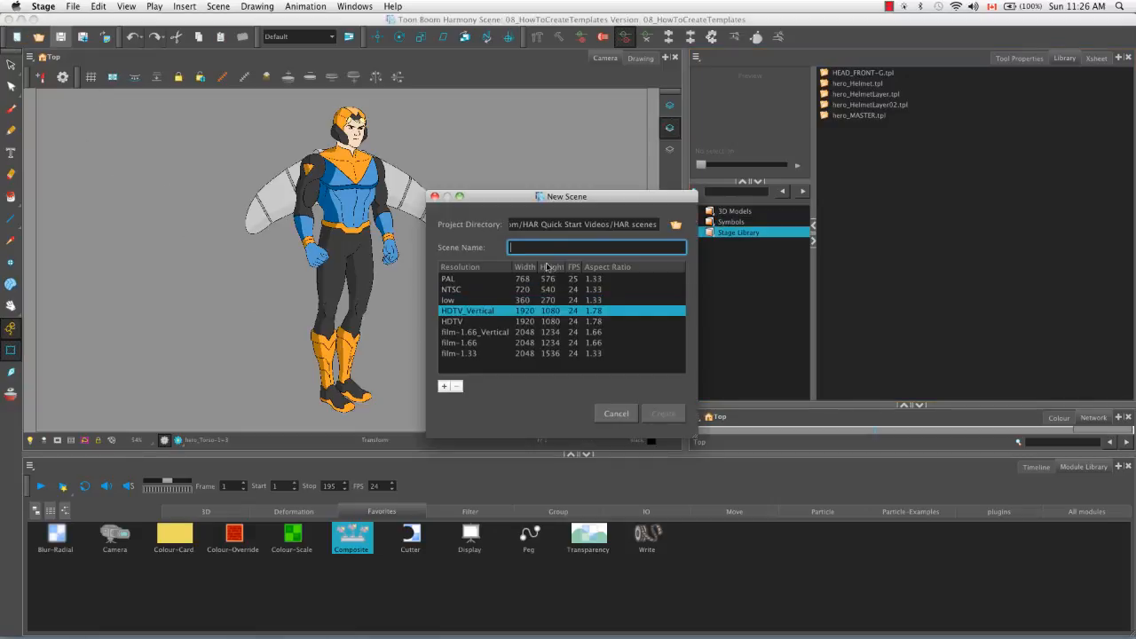
text(New)
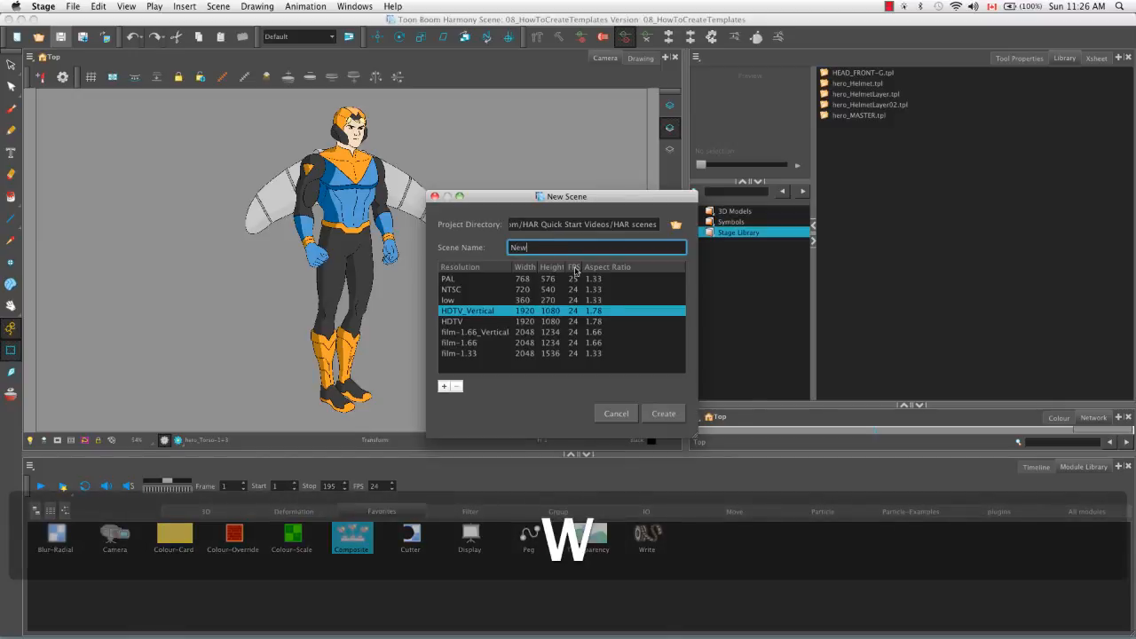
click(657, 414)
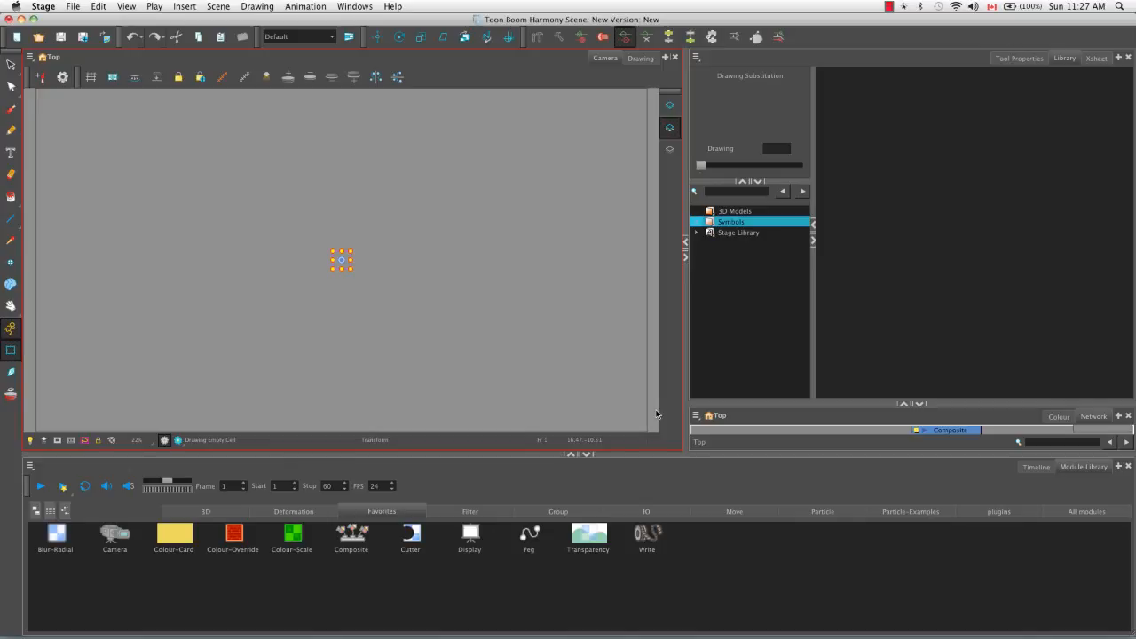
Import the hero_MASTER.tpl template from the Stage Library into the new scene's timeline.
click(1037, 467)
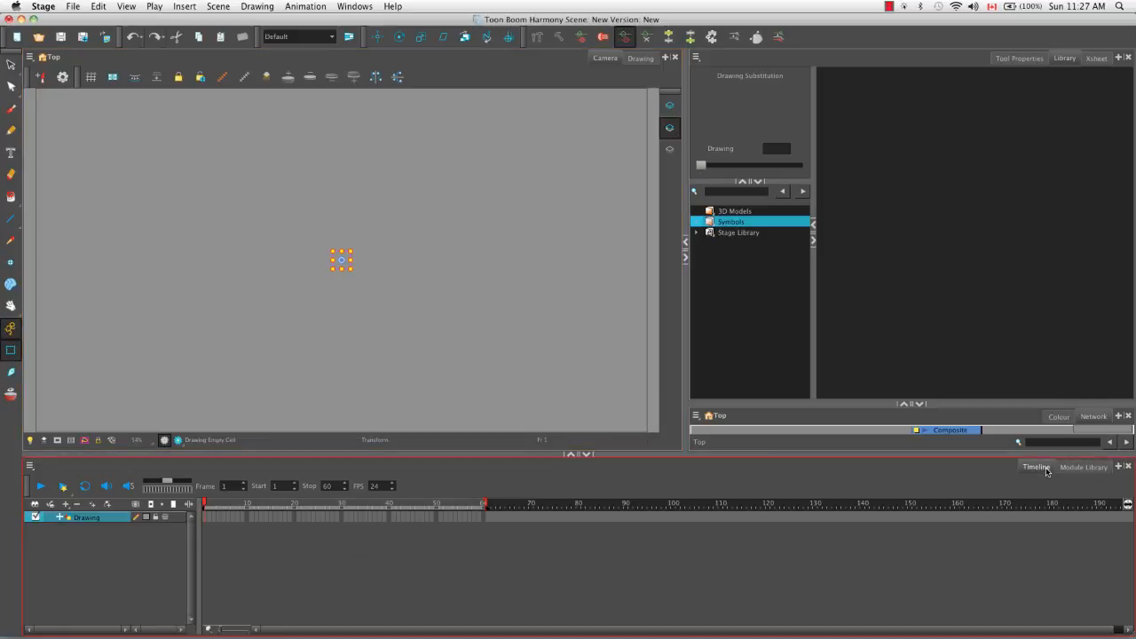
click(738, 233)
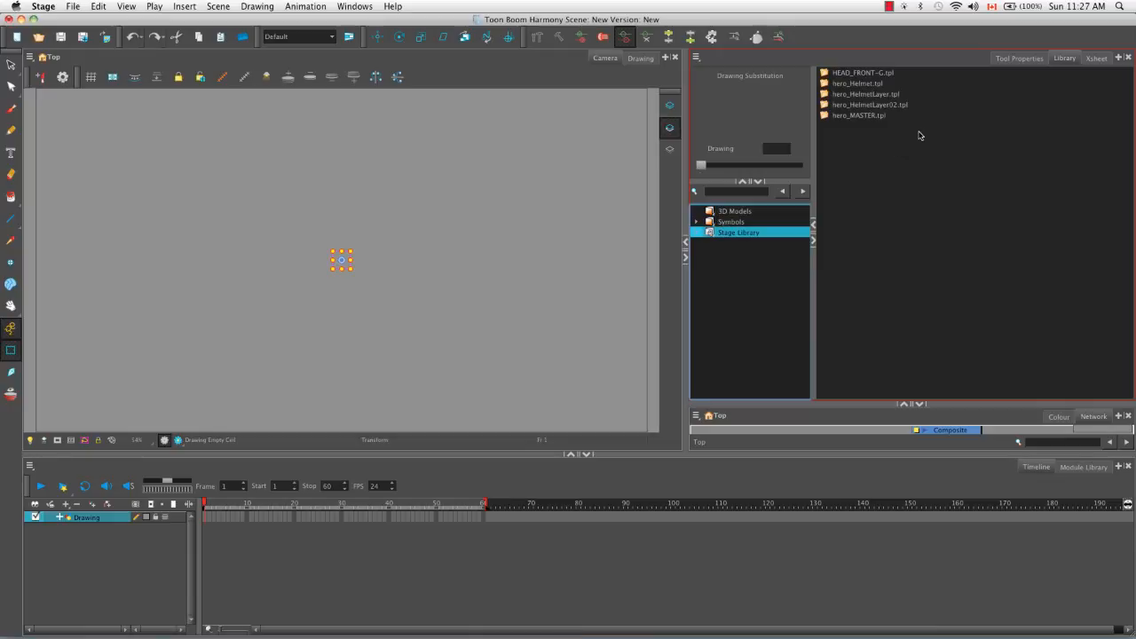
click(858, 116)
click(858, 116)
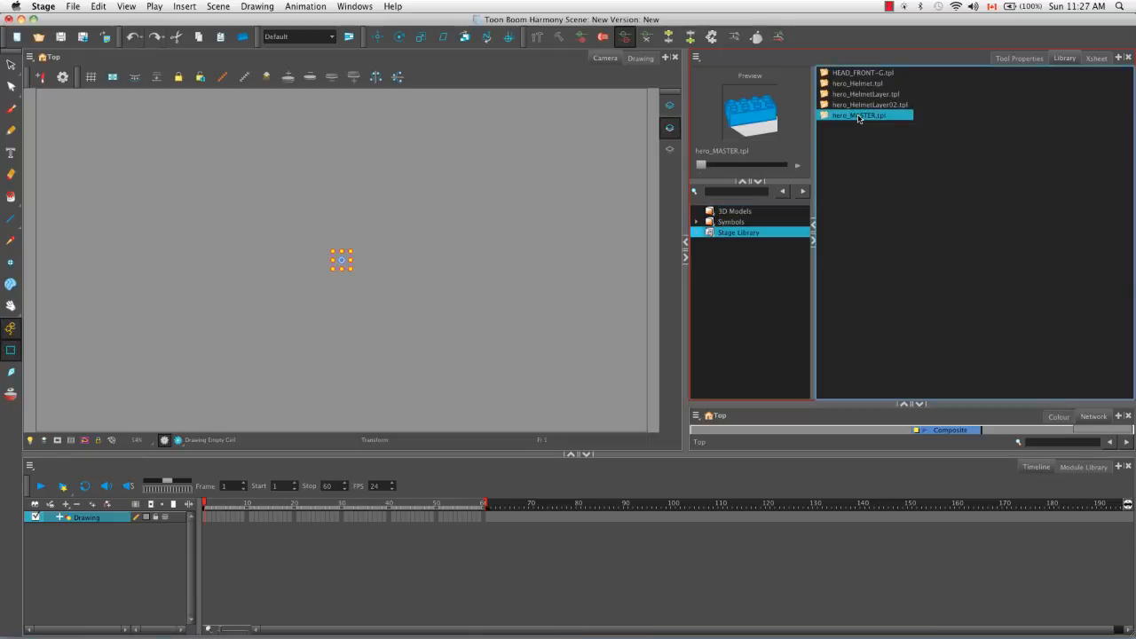
drag(858, 118, 351, 331)
drag(256, 396, 86, 512)
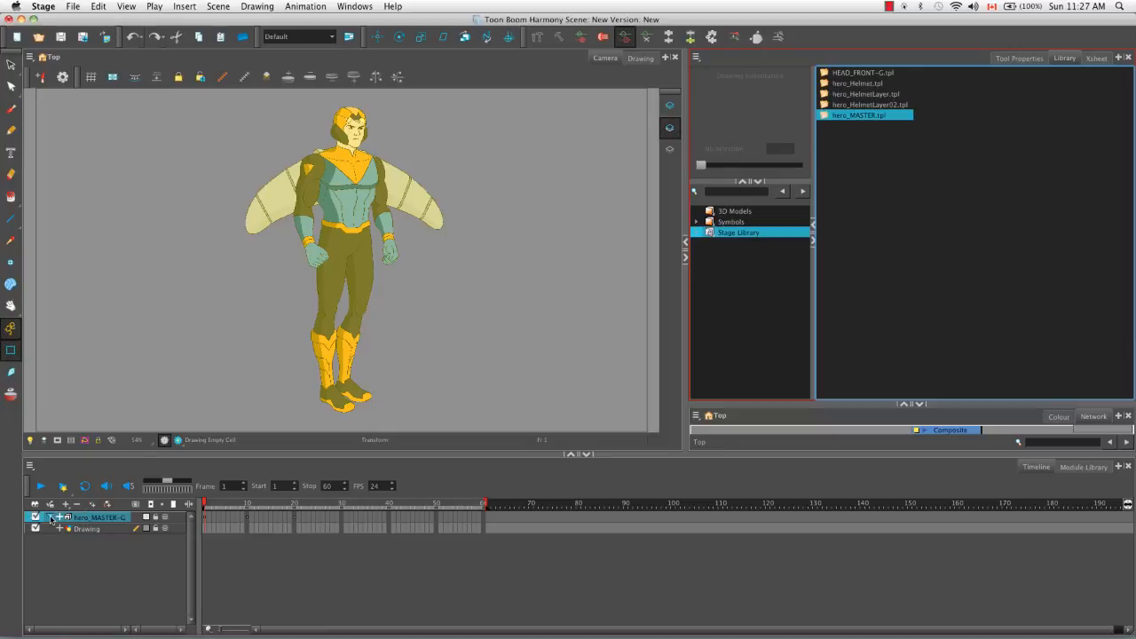
Expand the imported hero_MASTER-G hierarchy, scrub from frame 1 to 33 and back to check its animation, and deselect the character.
click(51, 517)
click(61, 528)
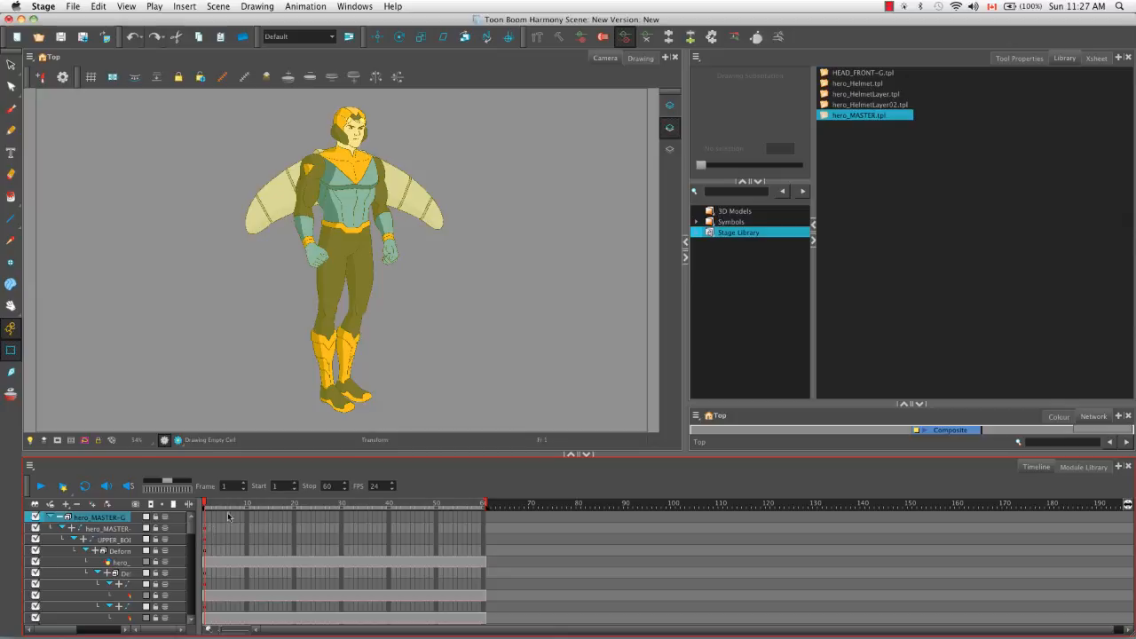
drag(205, 506, 355, 505)
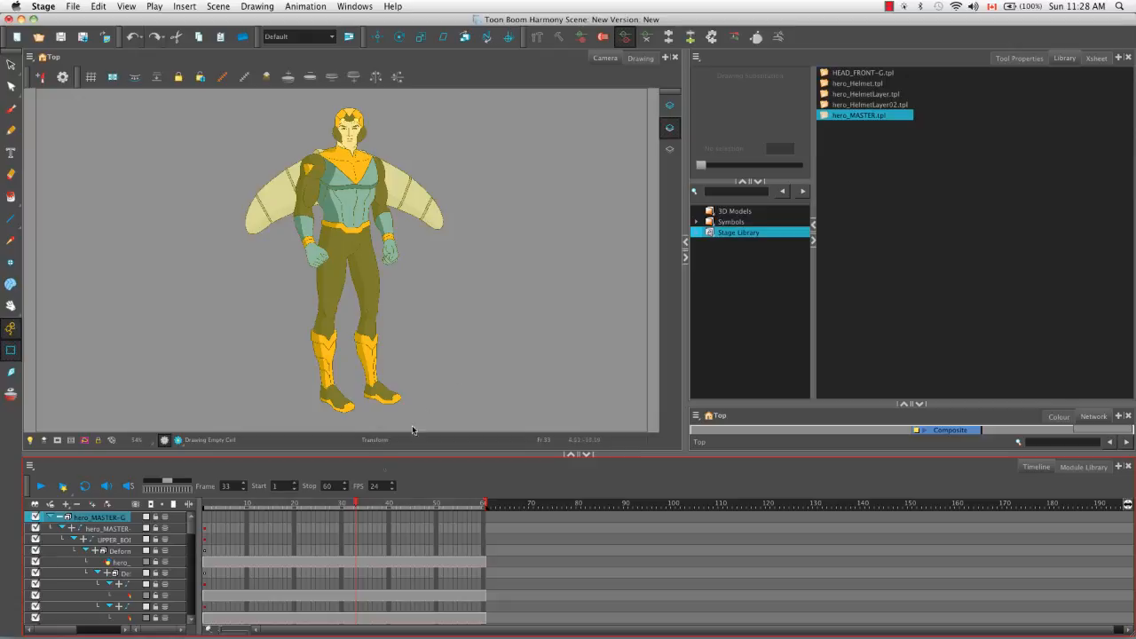
drag(357, 504, 204, 504)
click(193, 396)
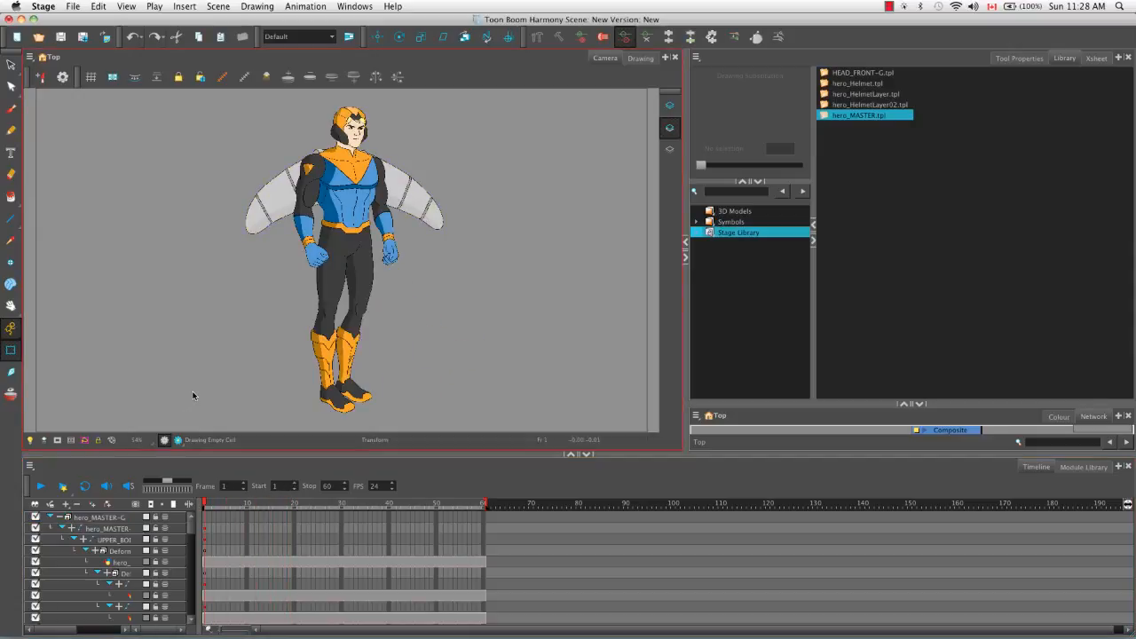